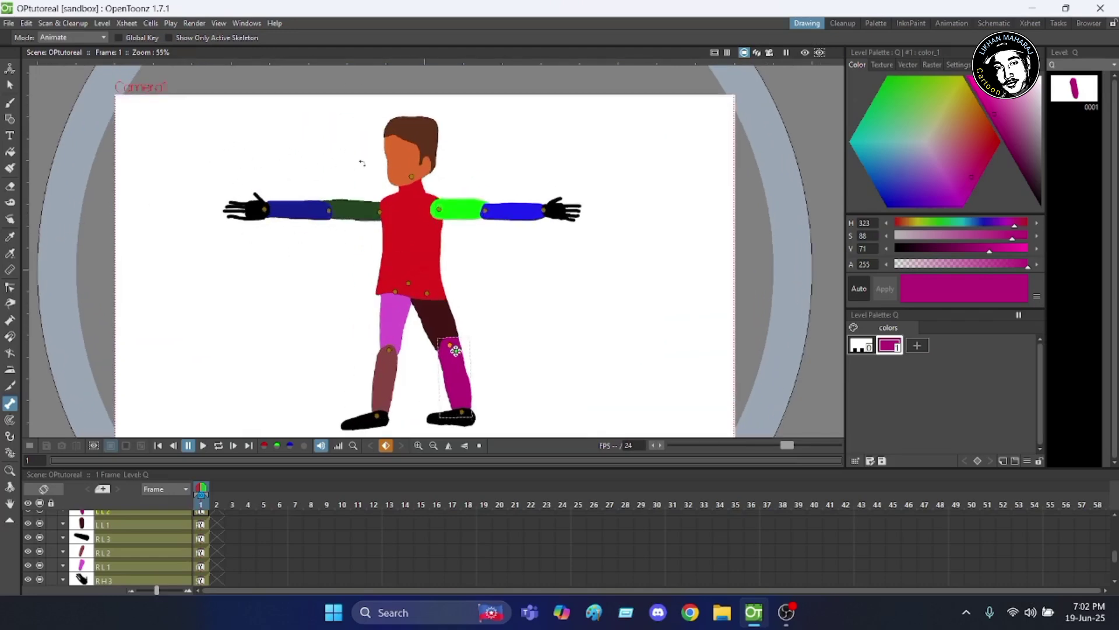
Examine the rigged character and temporarily enlarge the timeline to view the full list of body-part layers.
scroll(362, 163, down, 2)
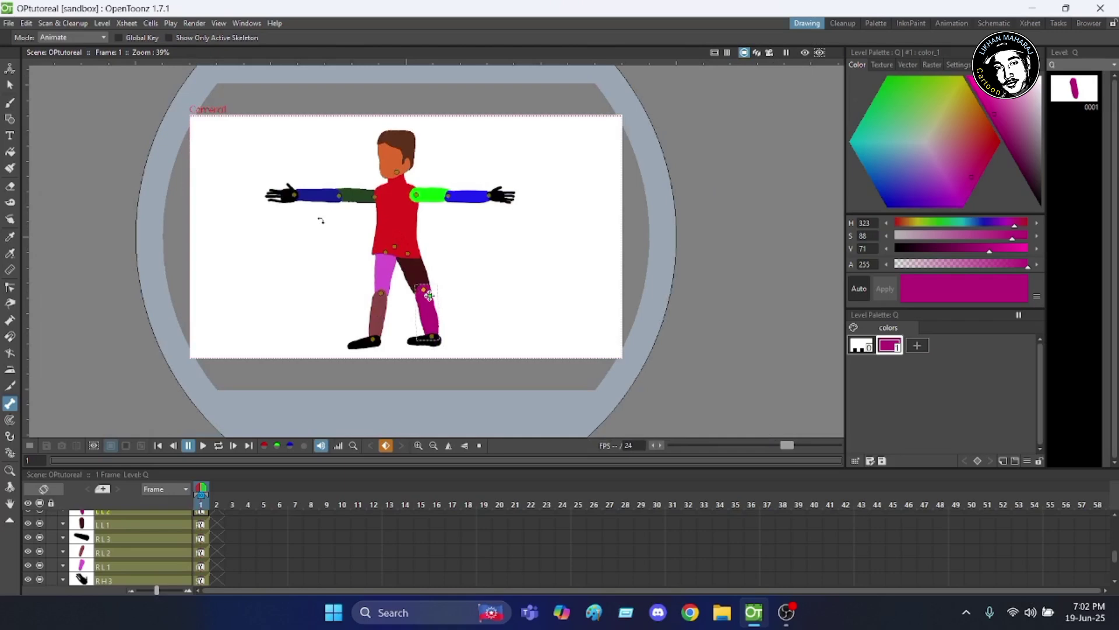
scroll(320, 220, up, 1)
scroll(320, 220, down, 2)
scroll(392, 163, up, 2)
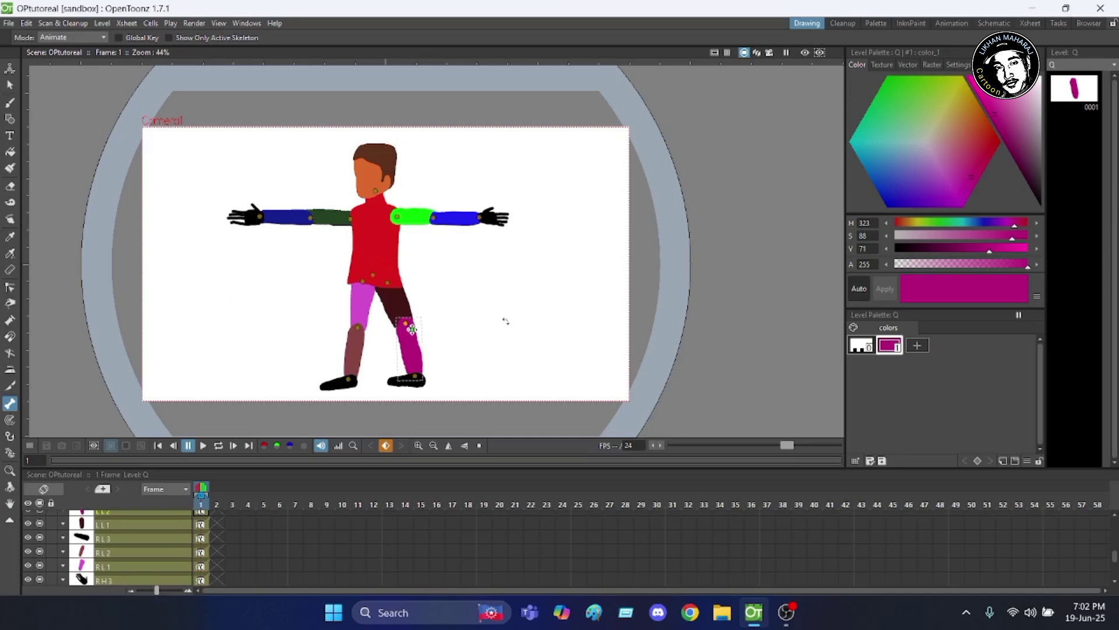
scroll(299, 307, down, 1)
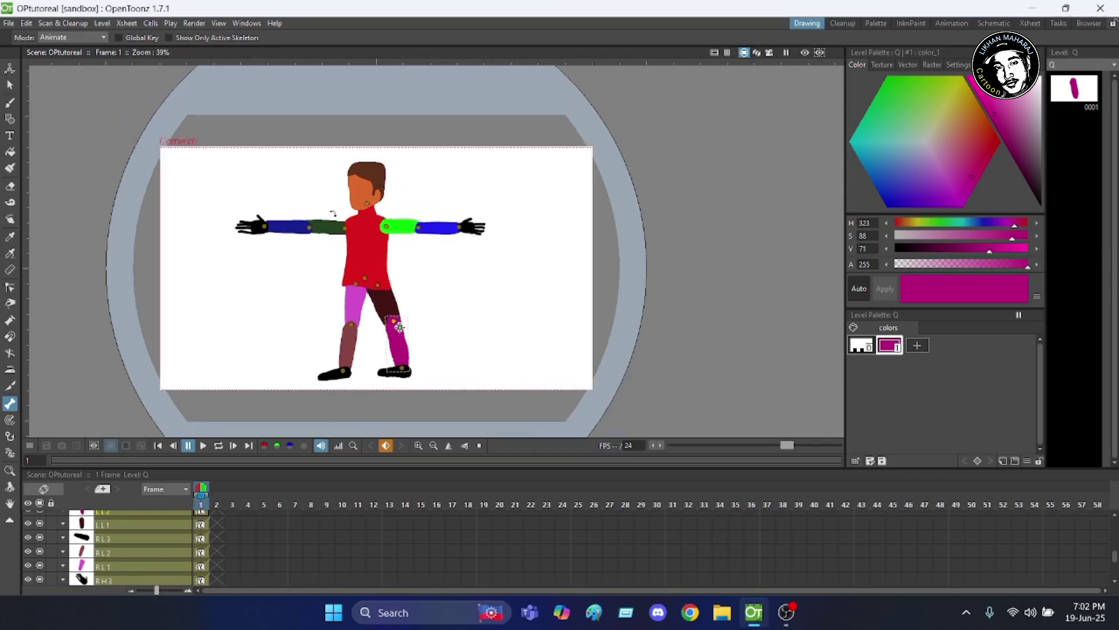
scroll(102, 541, up, 2)
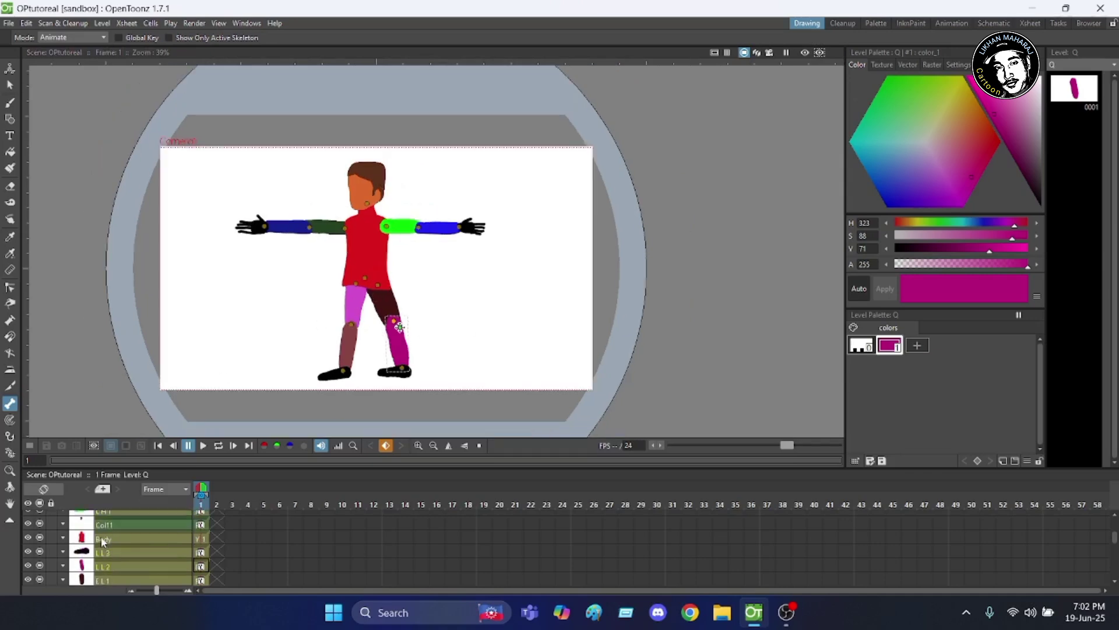
scroll(102, 541, up, 1)
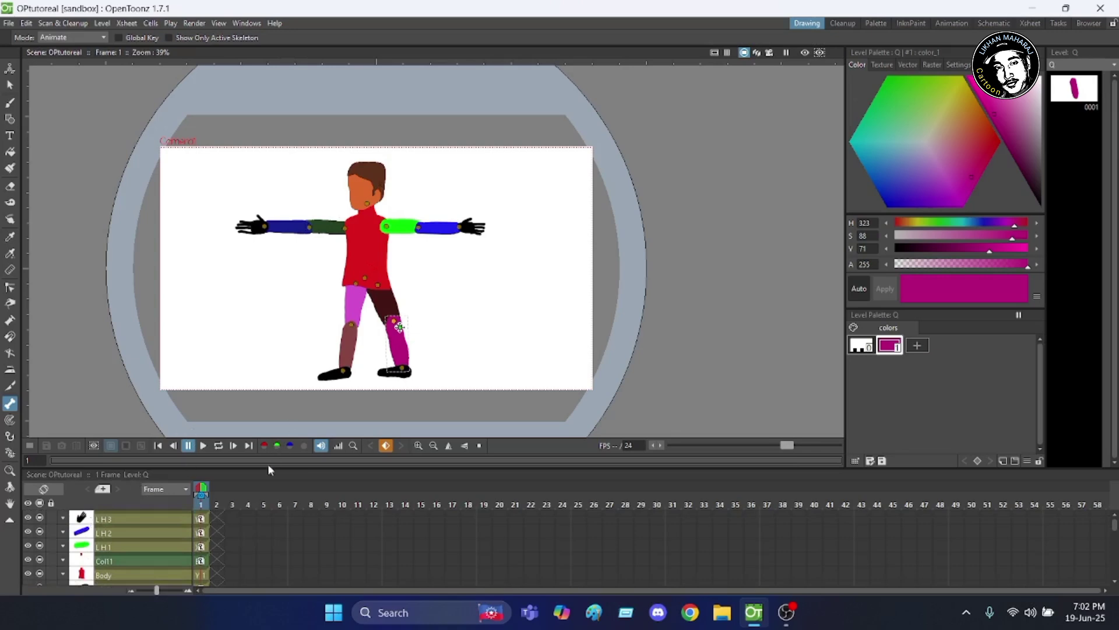
drag(268, 464, 314, 203)
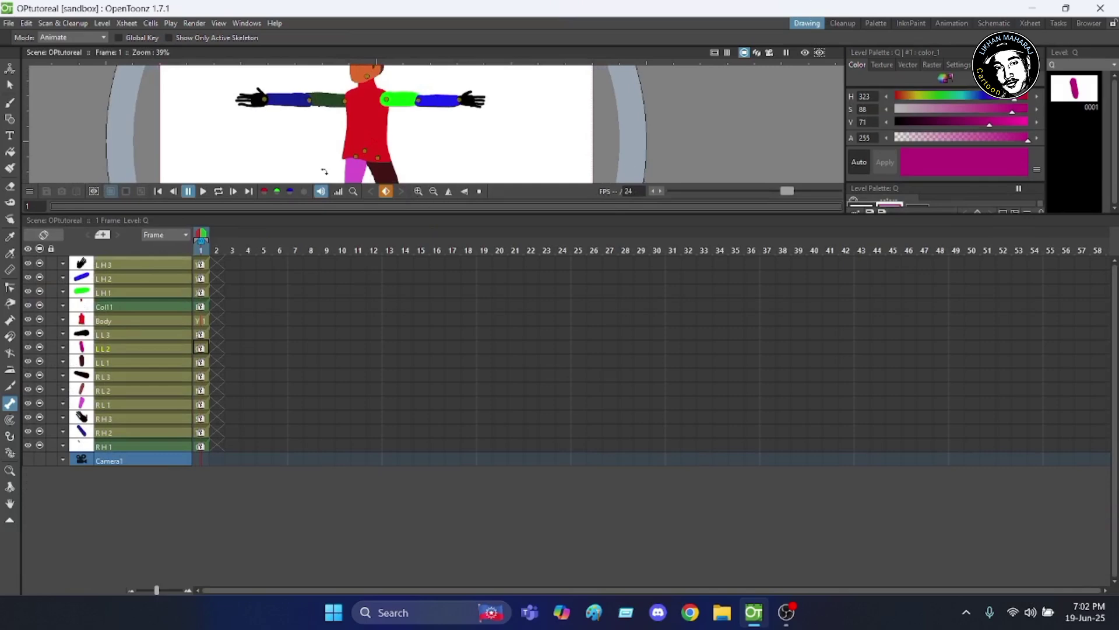
drag(281, 216, 271, 433)
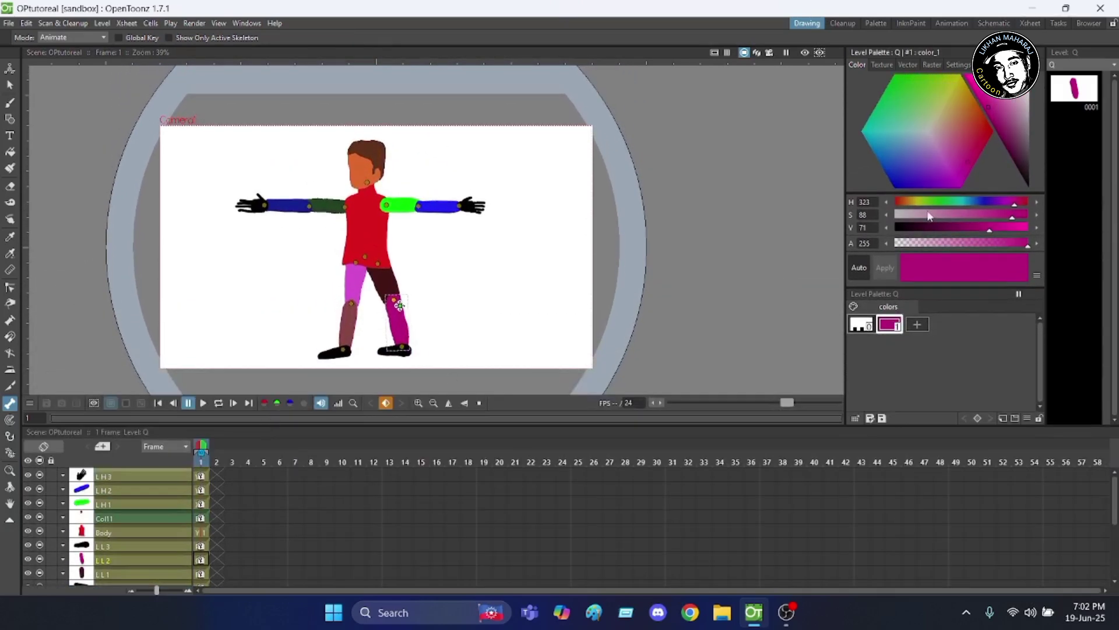
Switch to the Animation workspace, select the L L 1 column and examine how the arm nodes link to Body in the Stage Schematic.
click(952, 23)
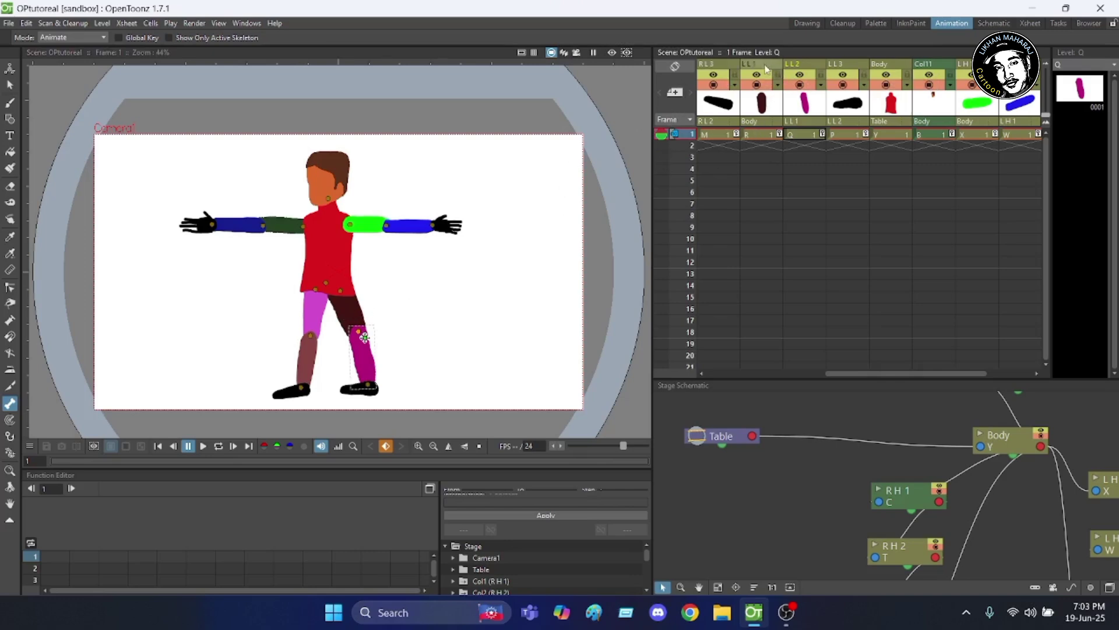
click(753, 109)
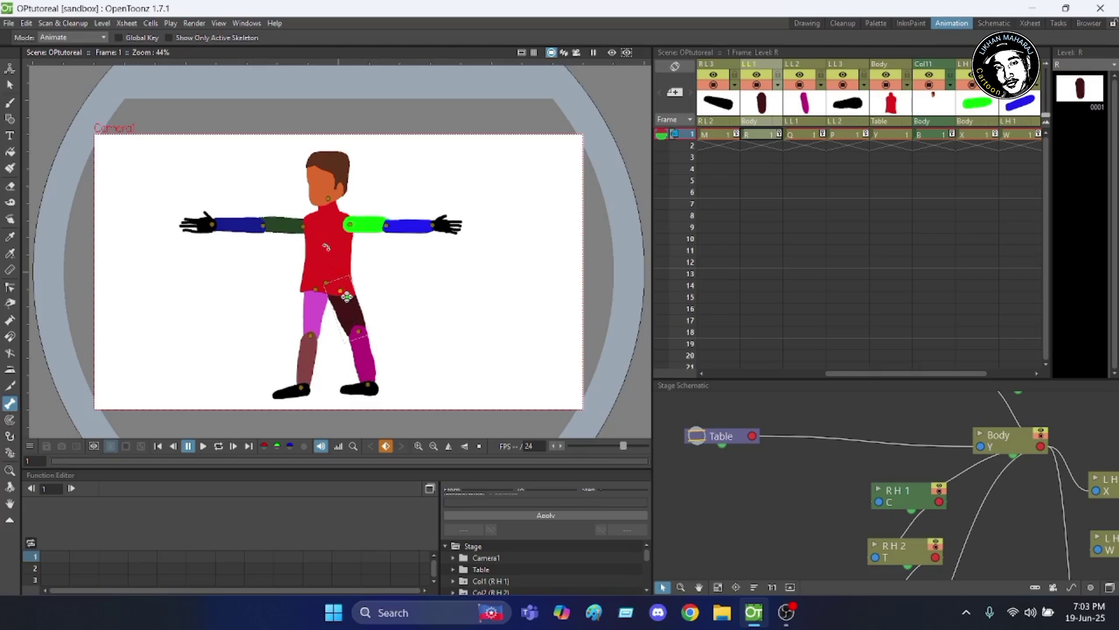
scroll(723, 425, down, 2)
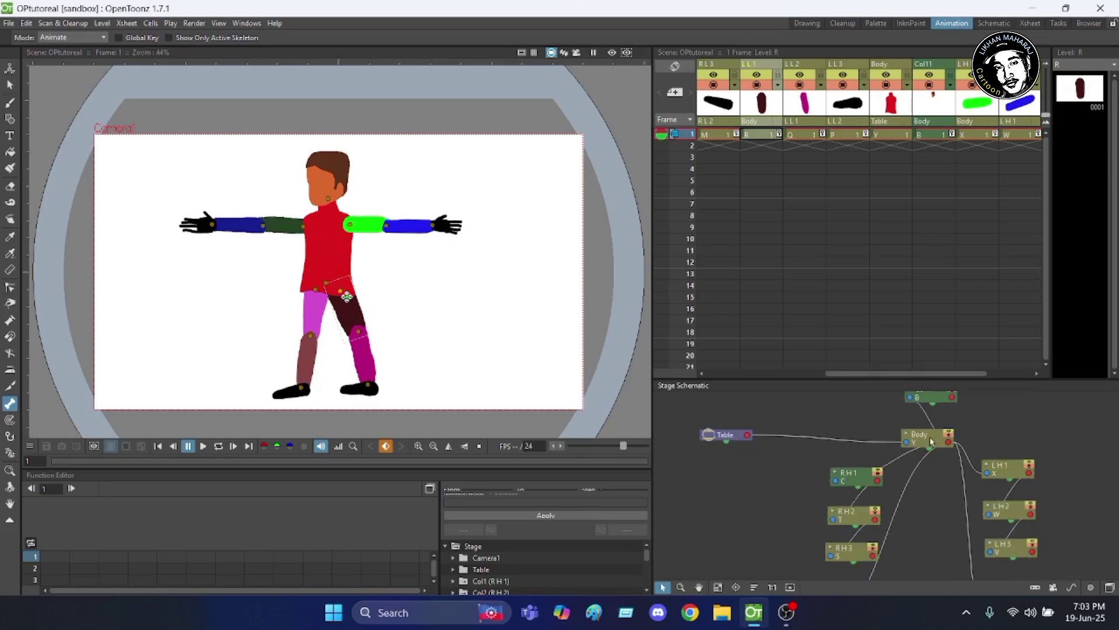
scroll(987, 432, down, 1)
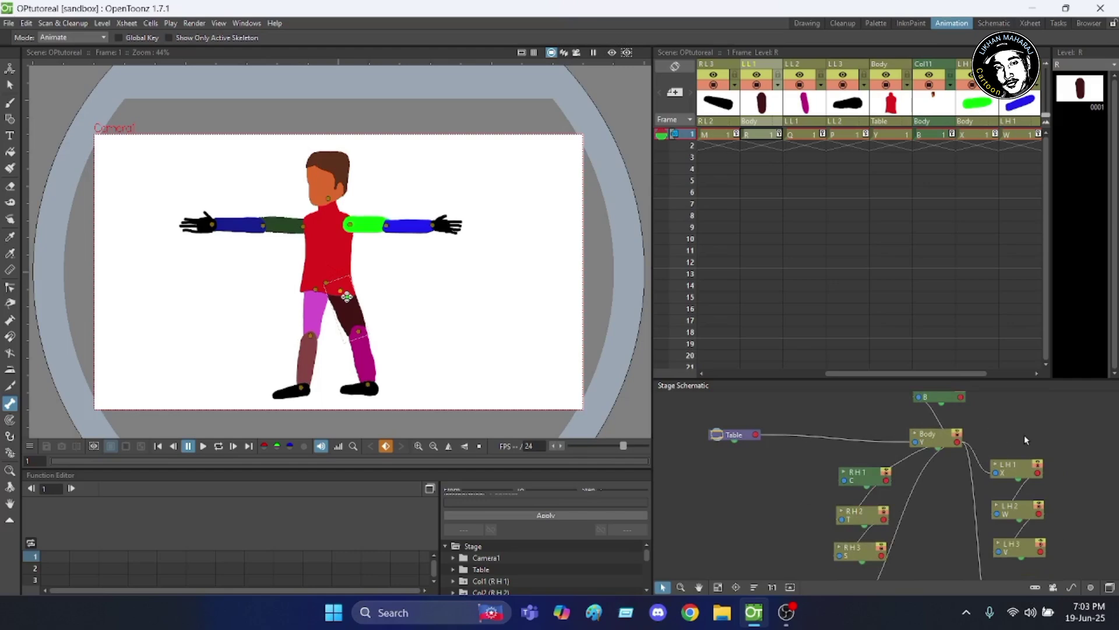
scroll(991, 434, up, 4)
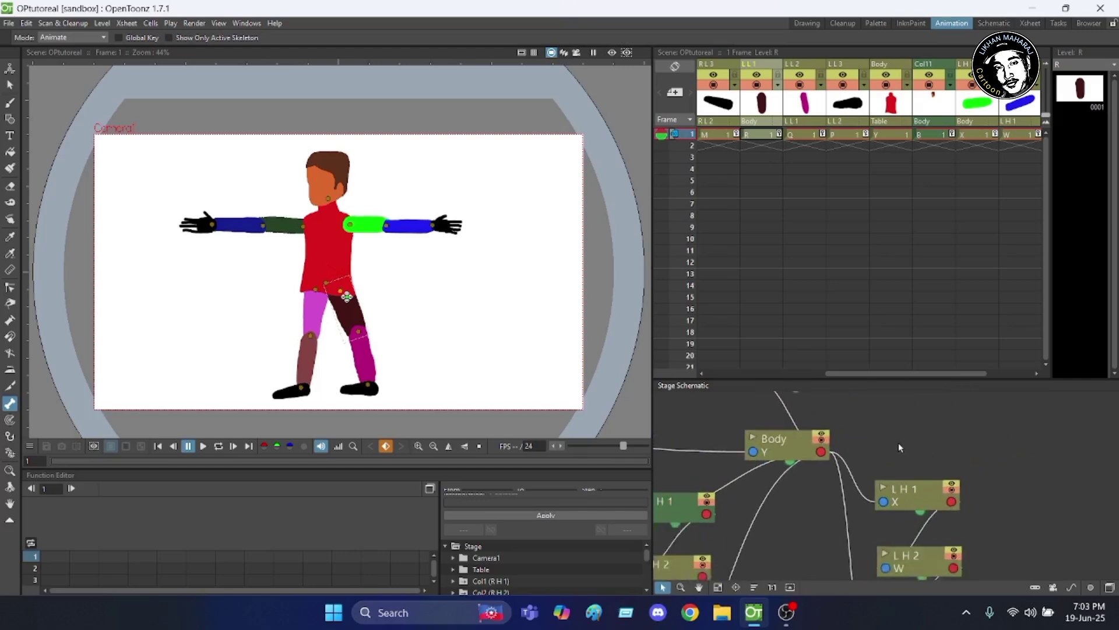
scroll(899, 447, up, 1)
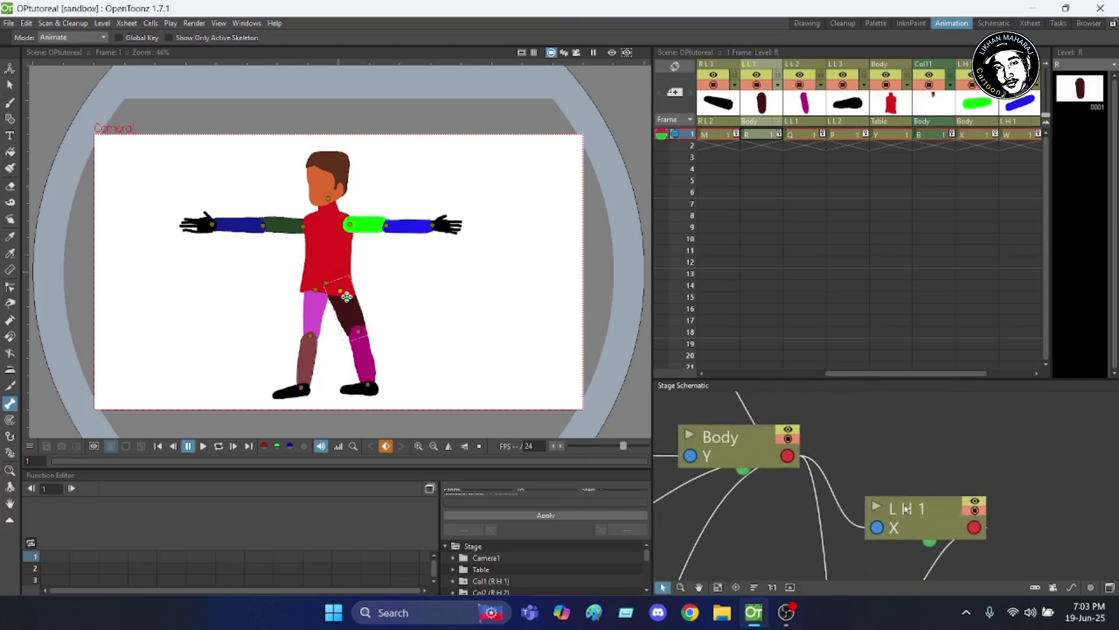
scroll(906, 508, down, 4)
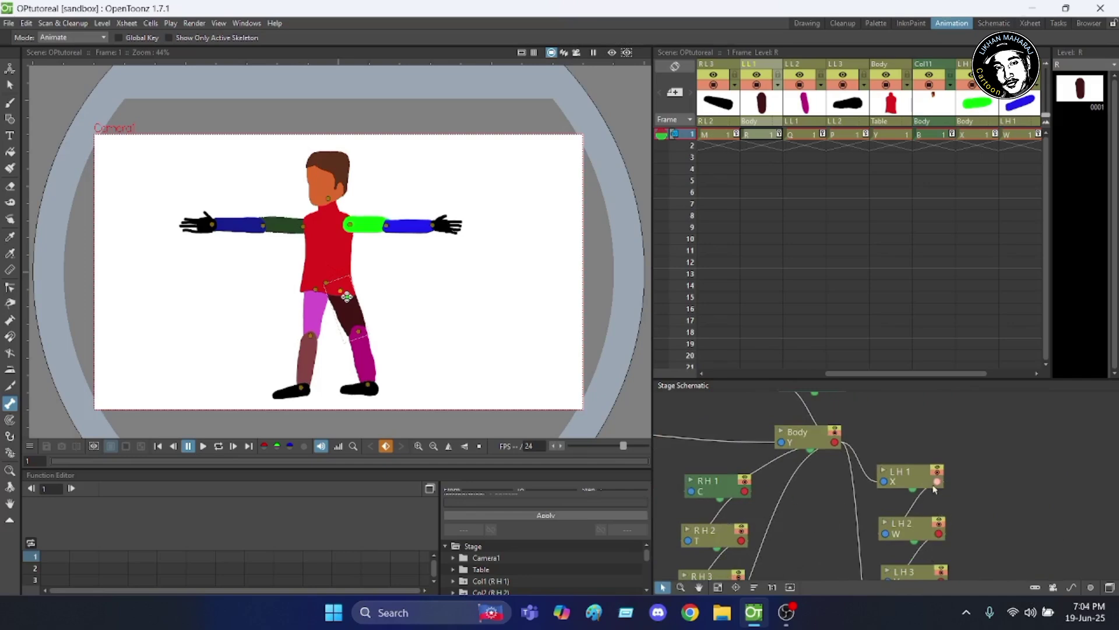
scroll(933, 484, up, 1)
scroll(932, 487, down, 3)
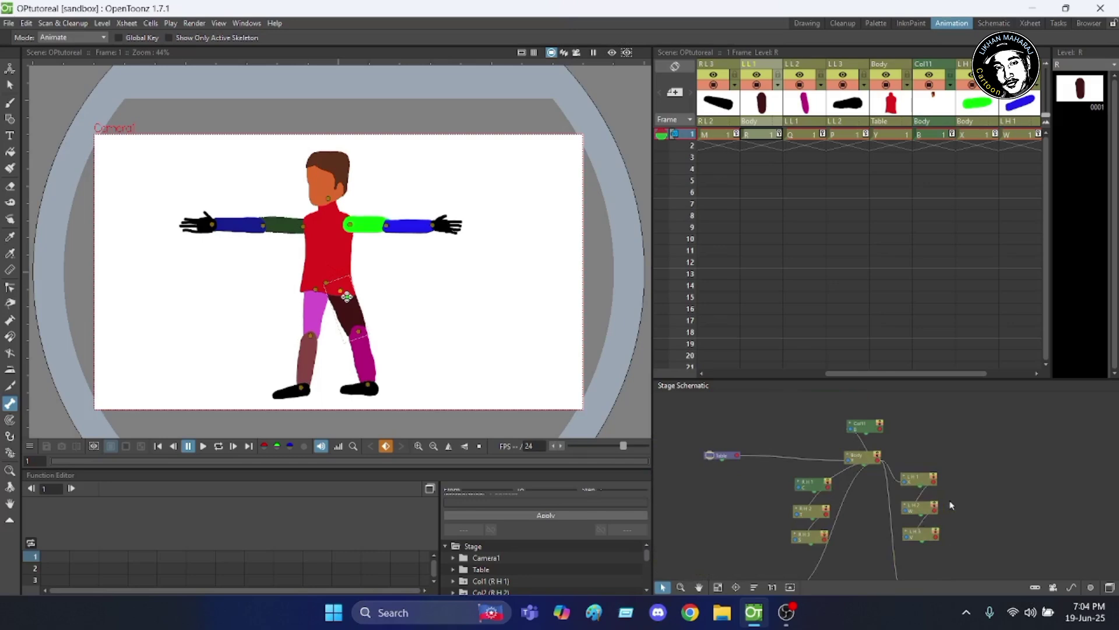
Examine the L L 1, L L 2 and L L 3 leg chain and its link to the Body node in the Stage Schematic.
scroll(904, 449, up, 4)
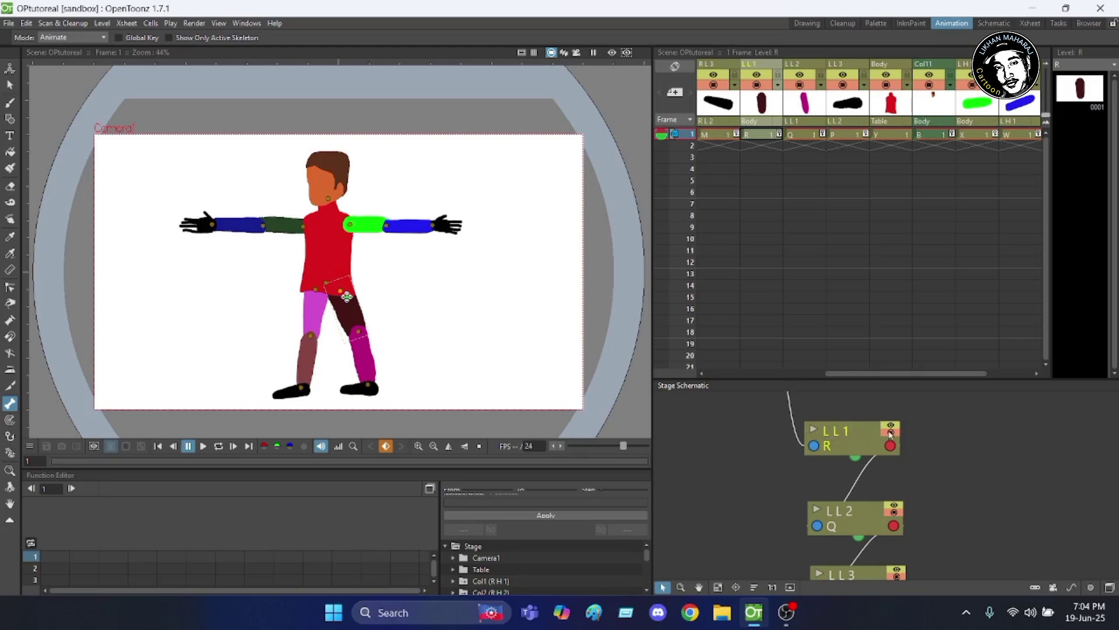
scroll(909, 446, down, 1)
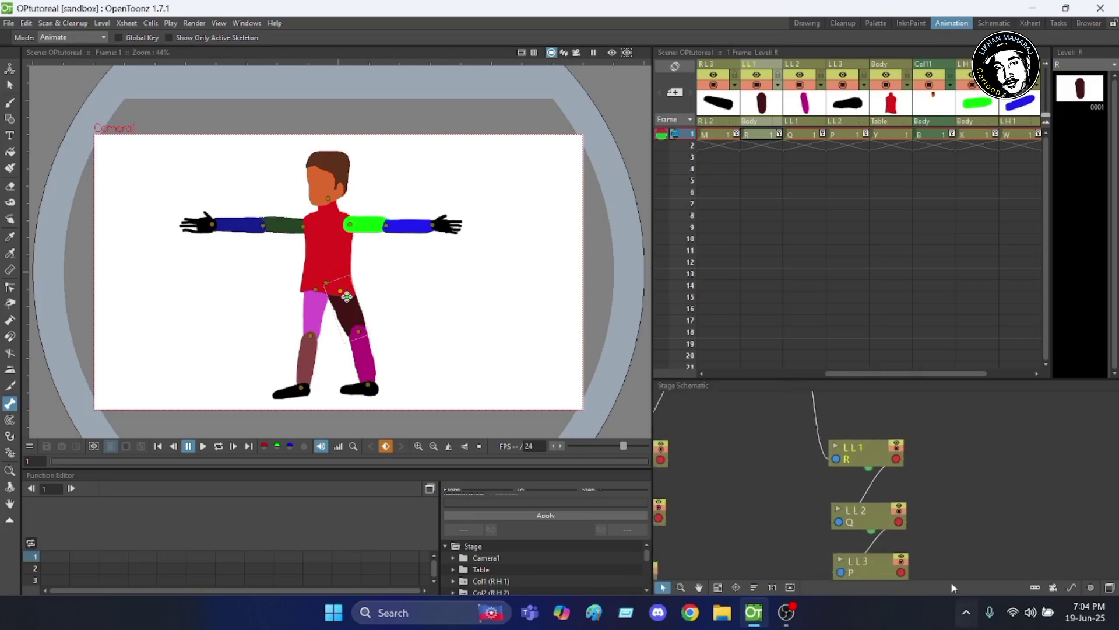
scroll(942, 478, down, 3)
drag(950, 454, 935, 536)
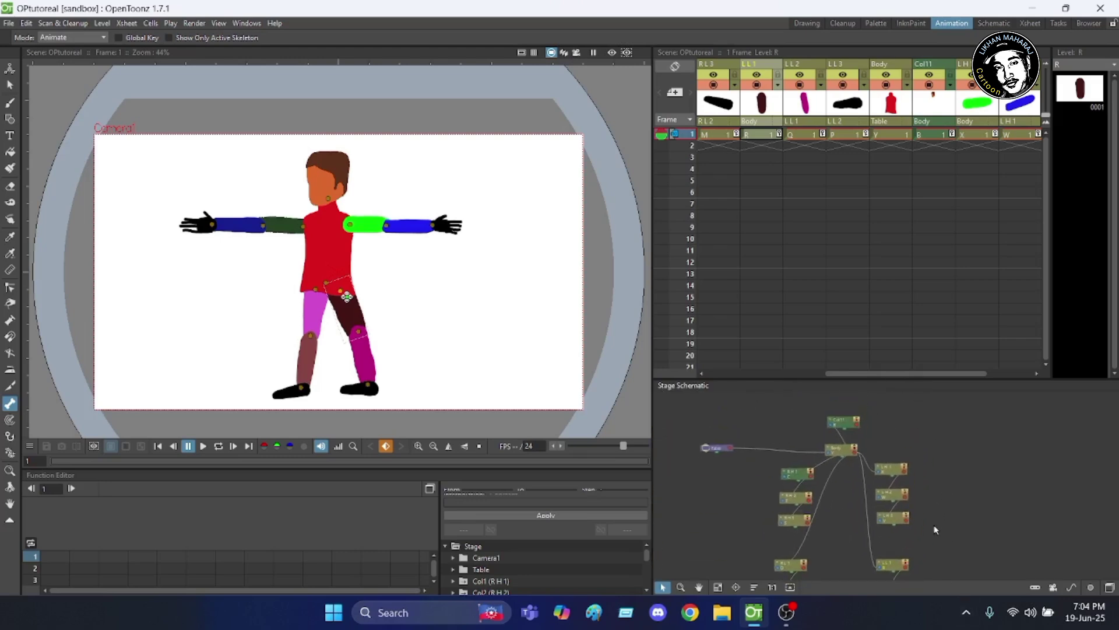
scroll(865, 466, up, 2)
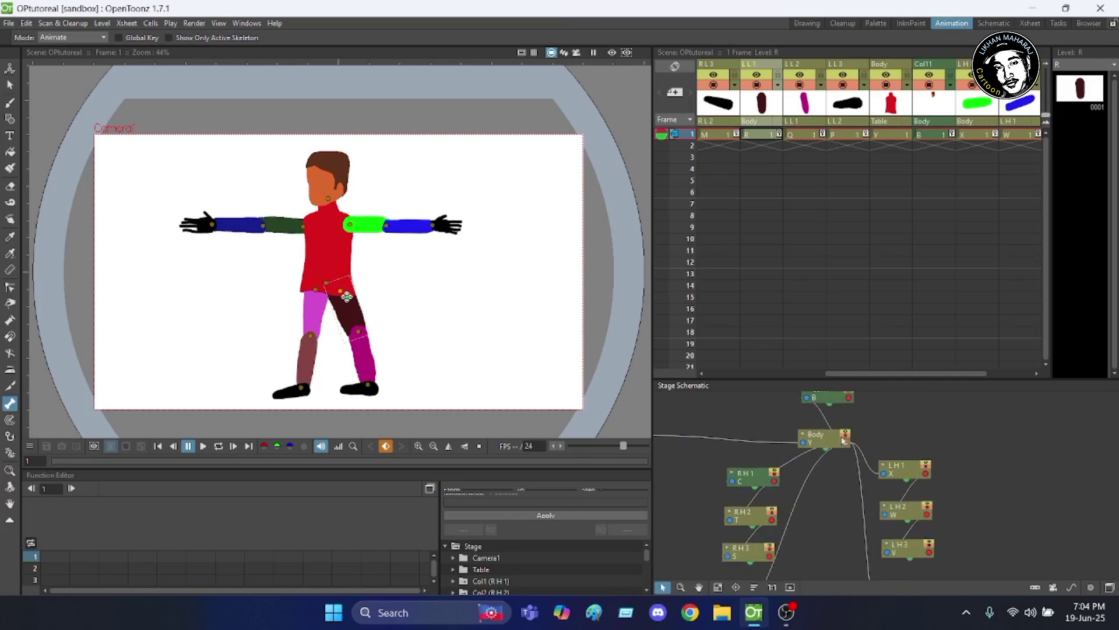
scroll(907, 450, down, 3)
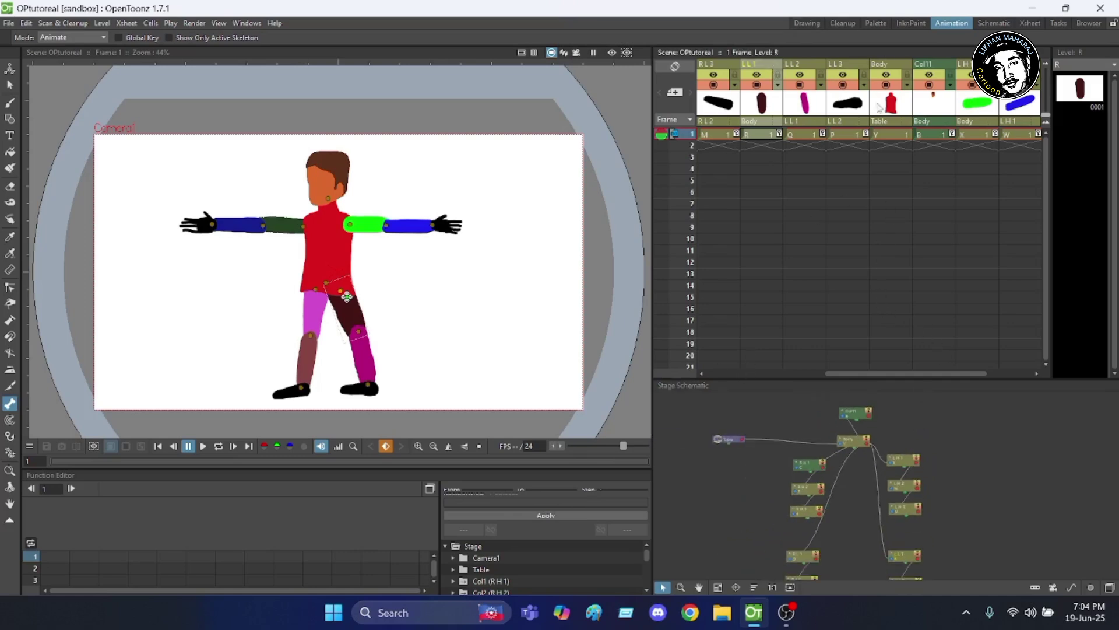
Select the Body column, check its layer in the Drawing workspace and return to the Animation workspace.
click(898, 102)
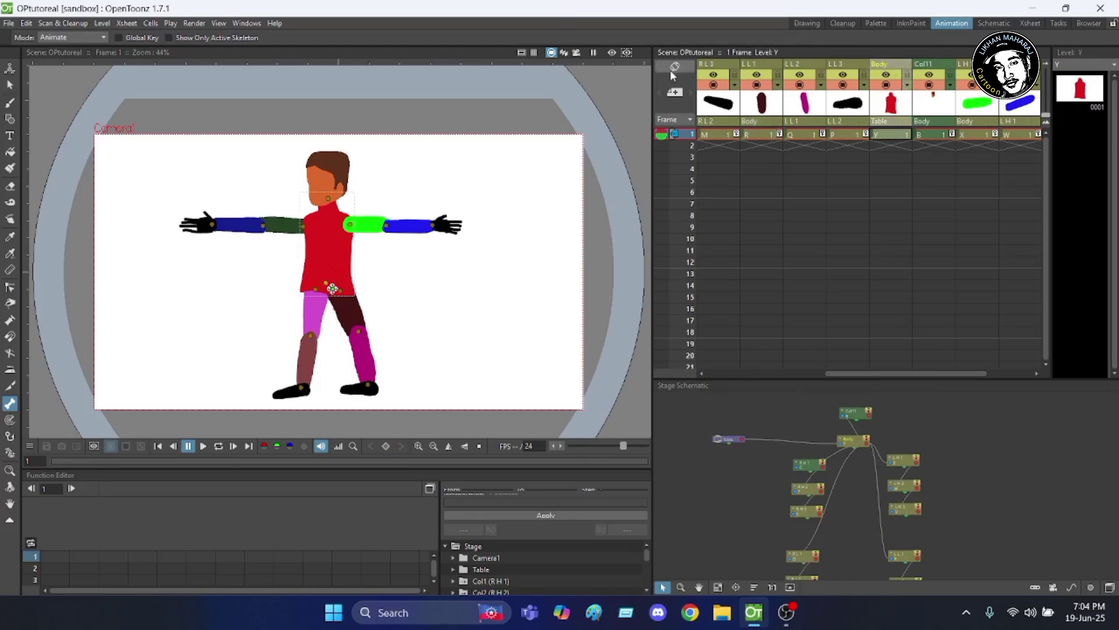
click(807, 23)
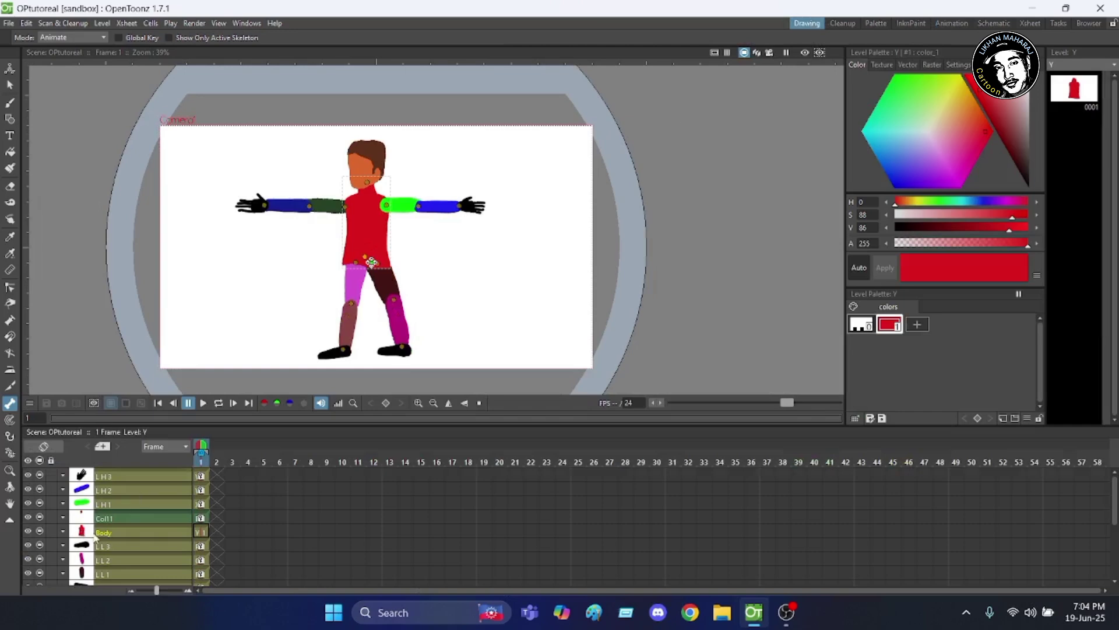
click(955, 23)
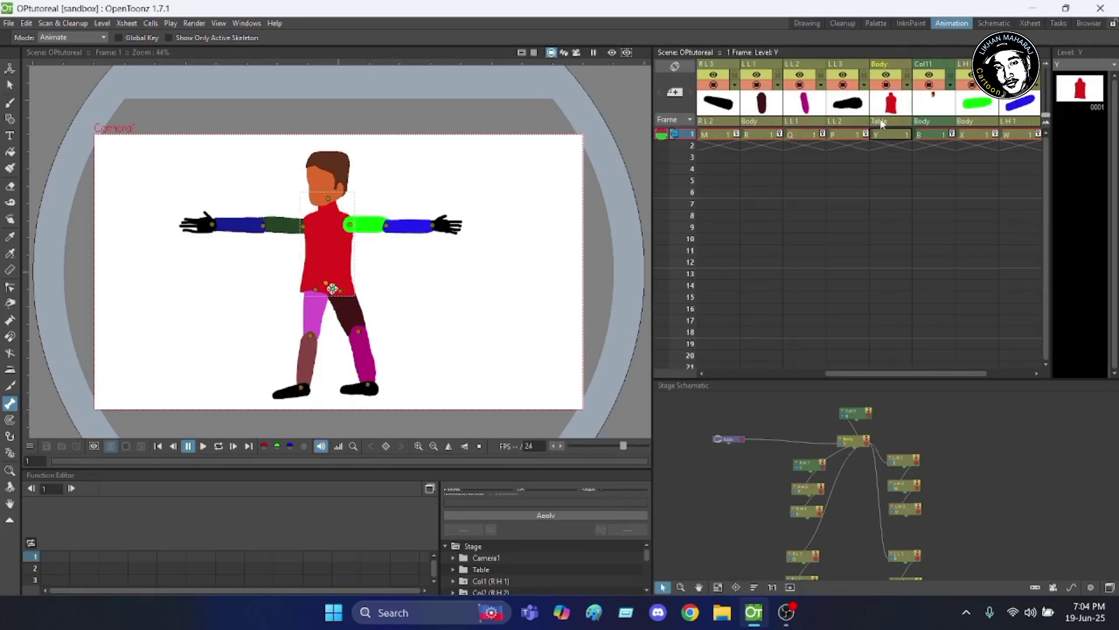
Examine the Body node's connection to the Table node in the Stage Schematic.
scroll(849, 464, up, 2)
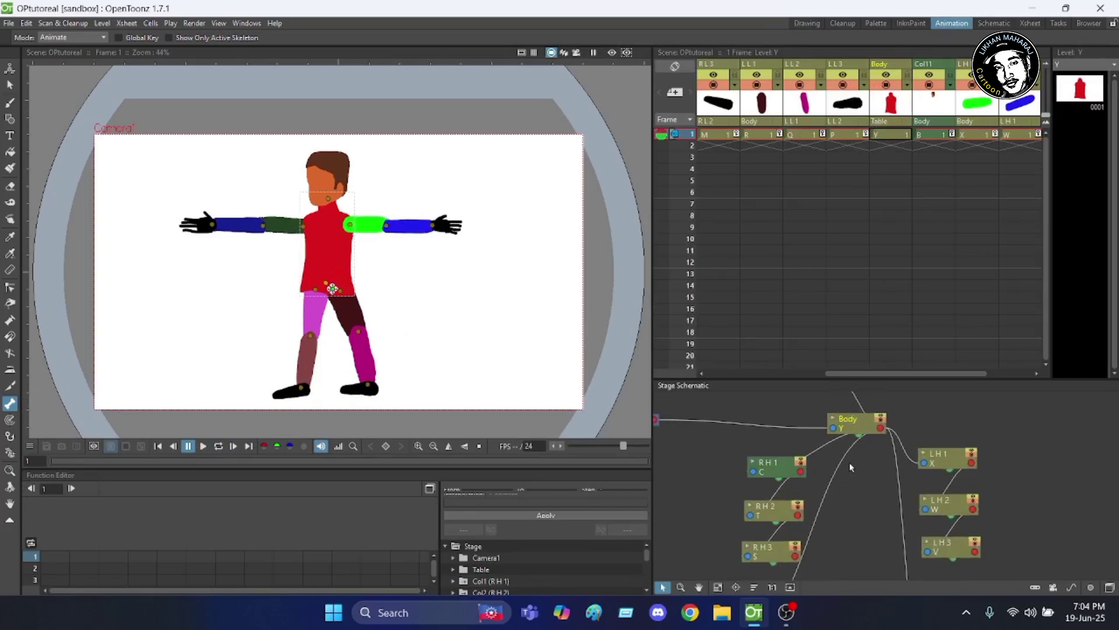
scroll(943, 415, down, 2)
scroll(931, 414, up, 3)
scroll(930, 409, up, 3)
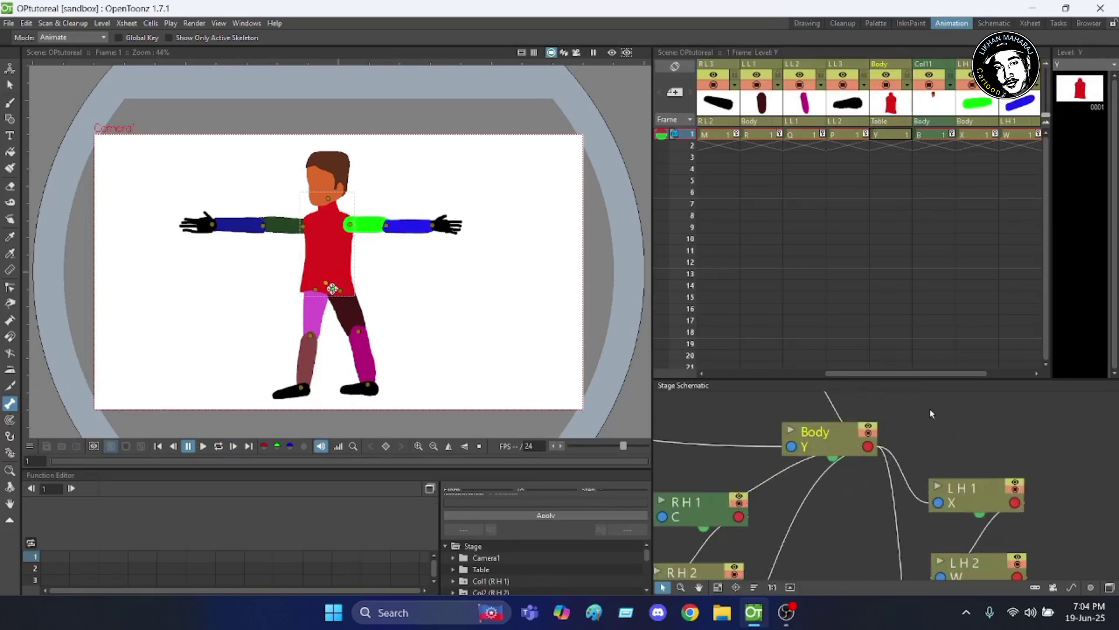
scroll(929, 409, down, 4)
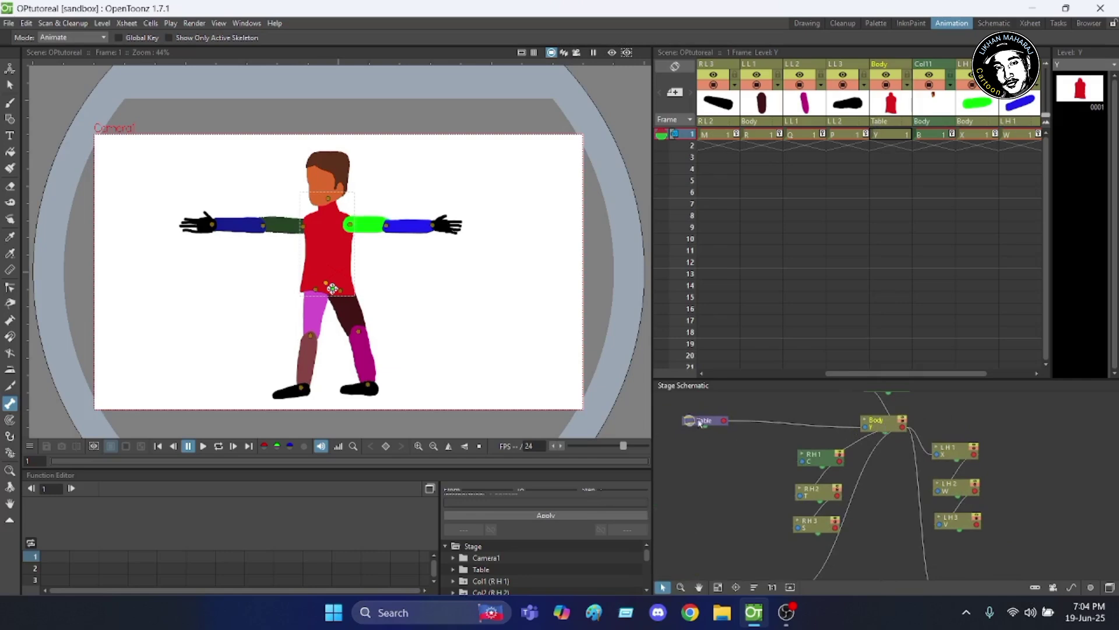
scroll(699, 422, up, 4)
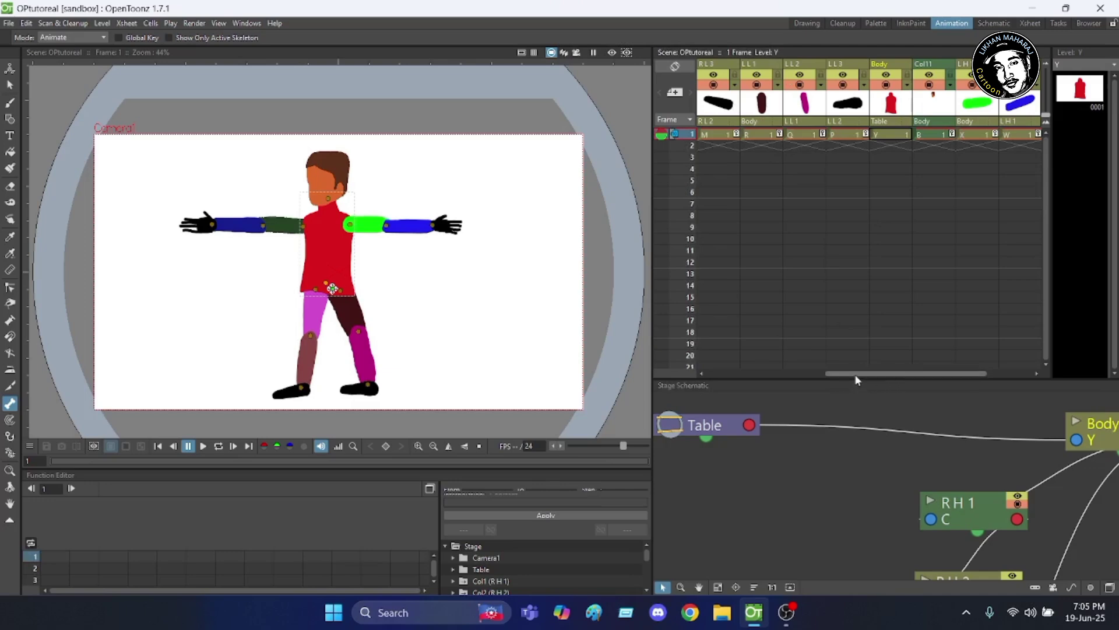
Look through all the body-part columns in the Xsheet, then view the overall node tree in the Stage Schematic.
scroll(856, 376, right, 2)
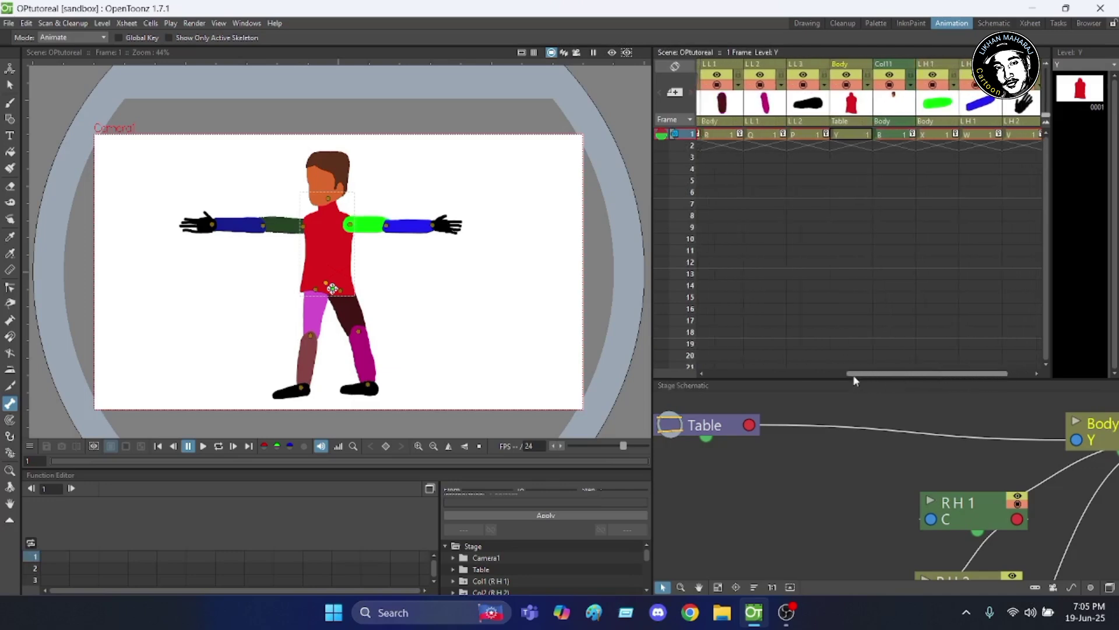
scroll(856, 375, right, 2)
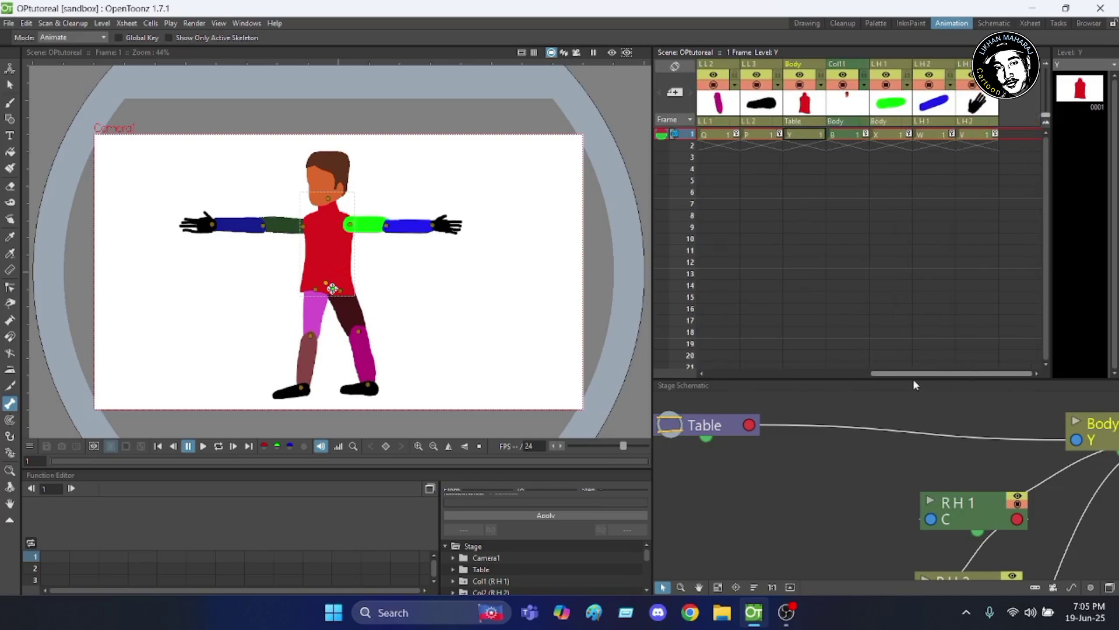
click(740, 374)
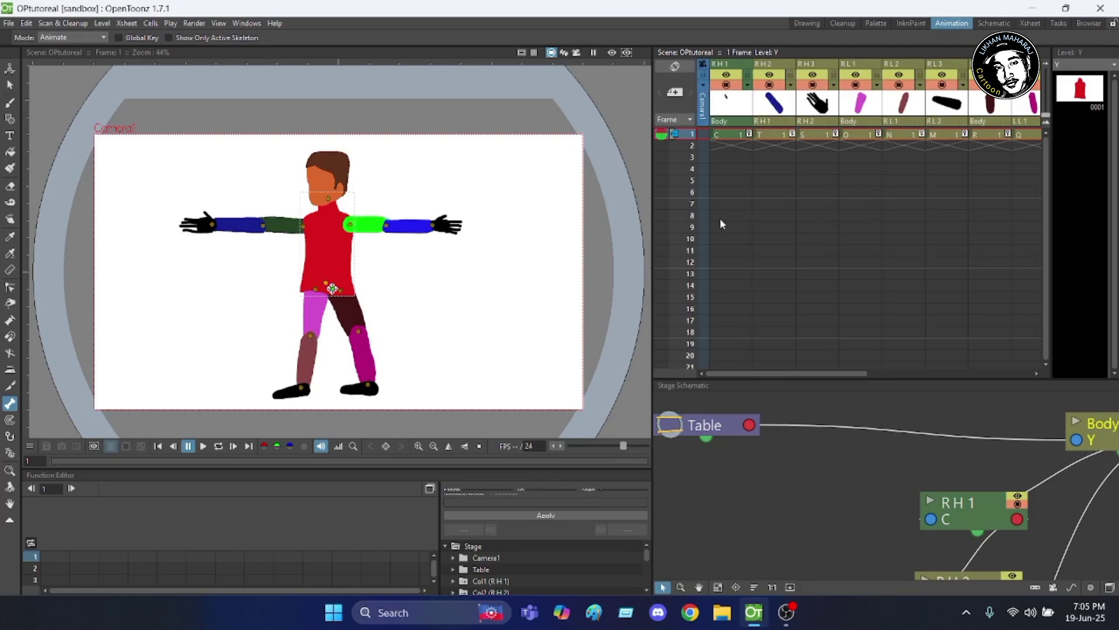
scroll(882, 204, right, 5)
scroll(730, 253, left, 6)
mouse_move(756, 373)
mouse_down()
mouse_move(964, 363)
mouse_move(749, 383)
mouse_up()
drag(752, 375, 970, 364)
scroll(707, 464, down, 5)
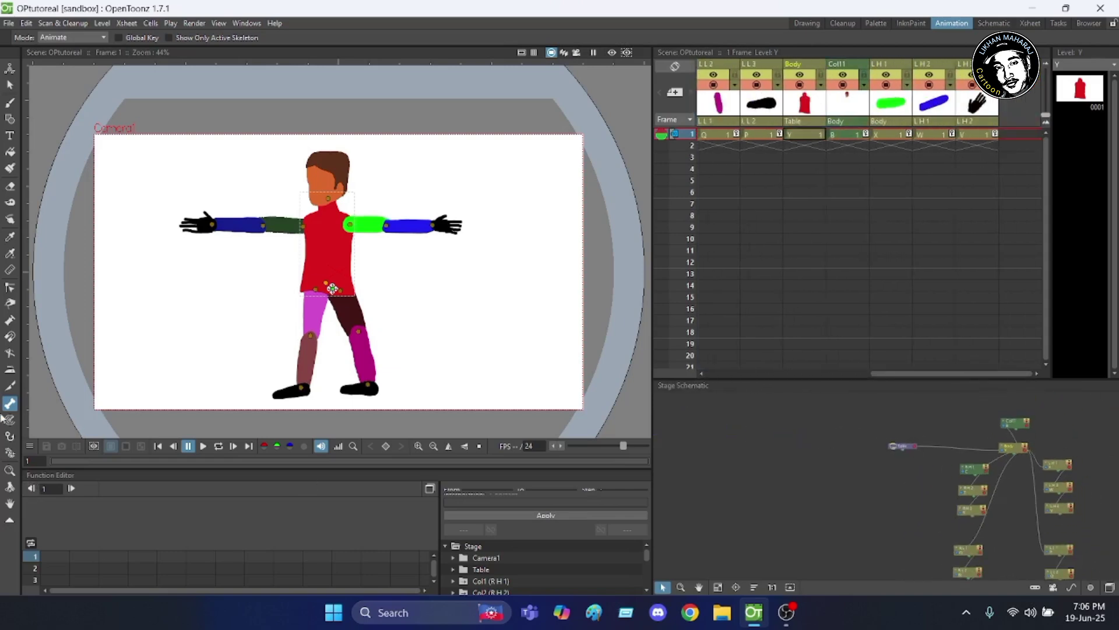
Inspect the character's outstretched arm and its joints up close, then return to the Drawing workspace.
scroll(229, 226, up, 4)
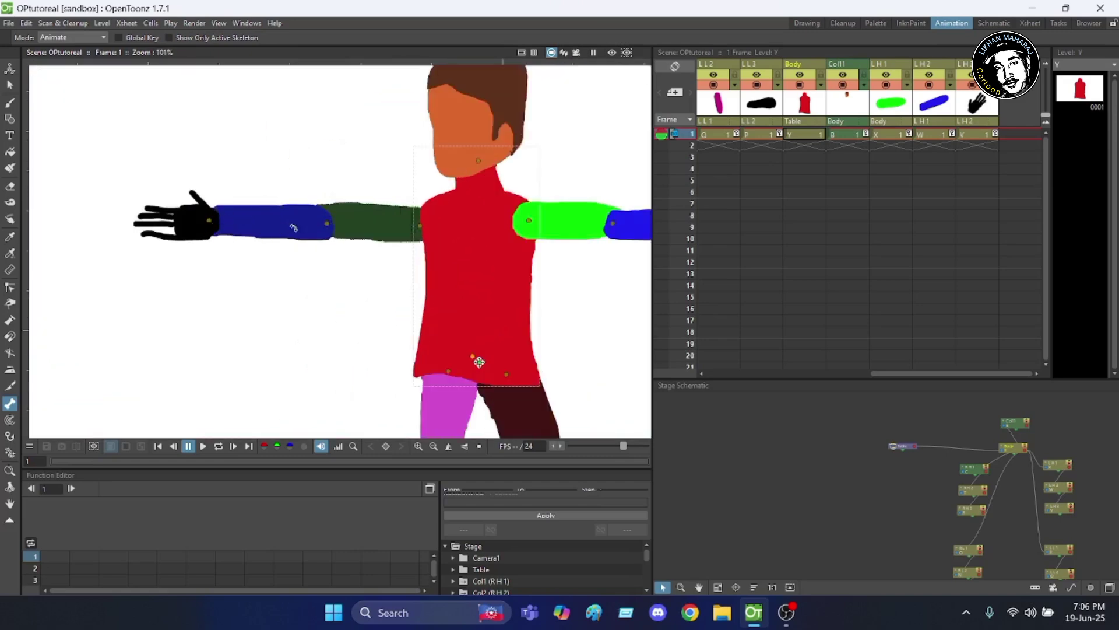
scroll(287, 211, down, 4)
scroll(234, 223, up, 5)
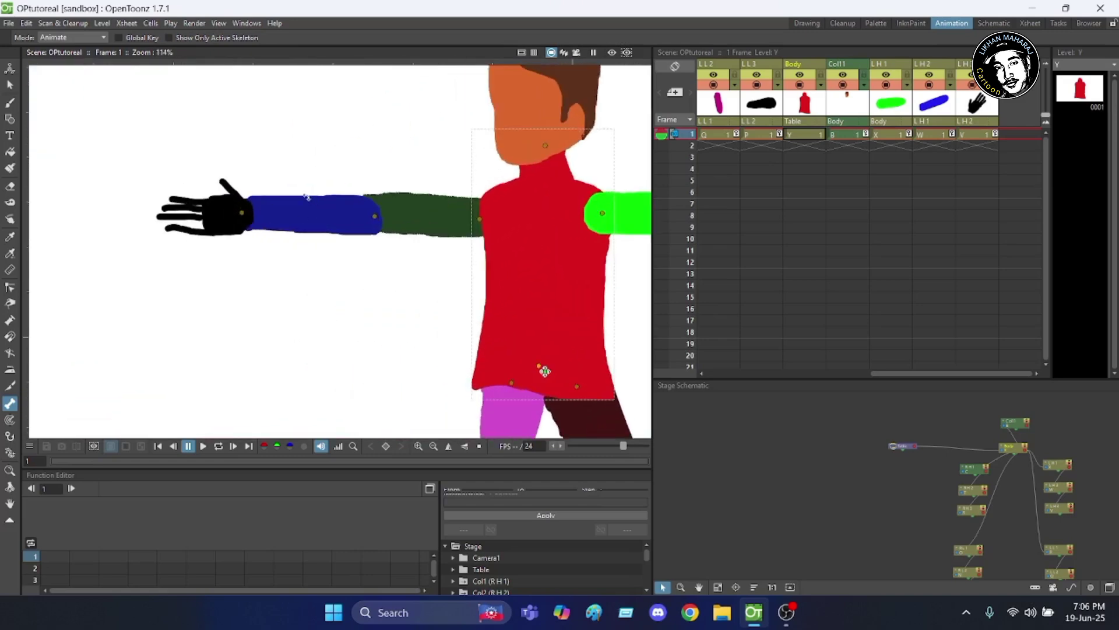
scroll(178, 202, down, 5)
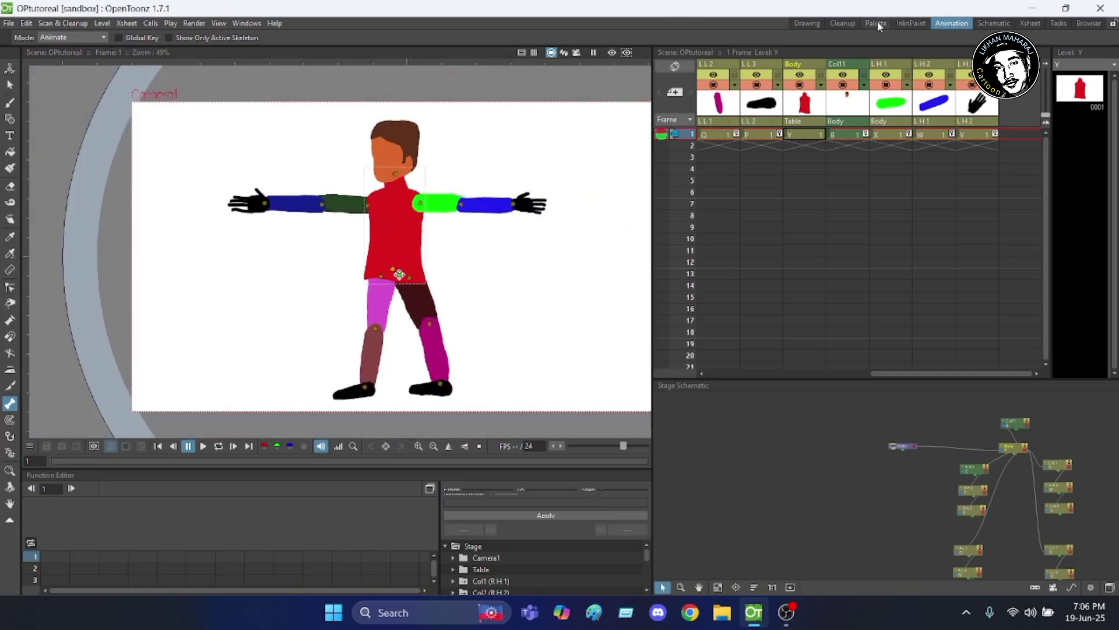
click(806, 25)
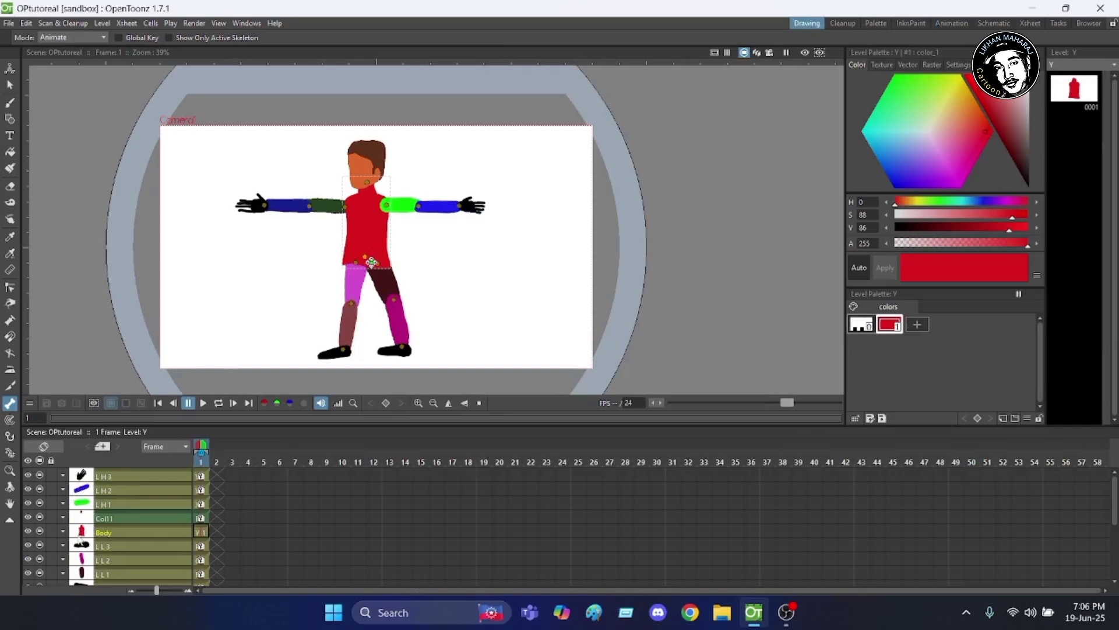
Add a new style to the Body level's palette and colour it light purple (H 295, S 43, V 86).
click(85, 533)
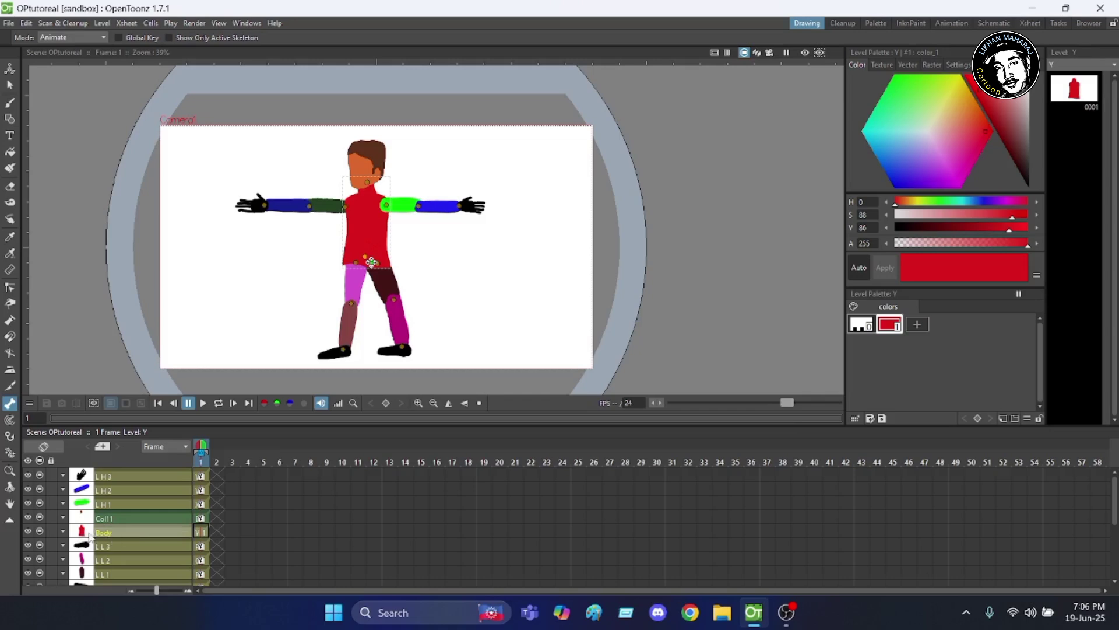
scroll(373, 266, up, 3)
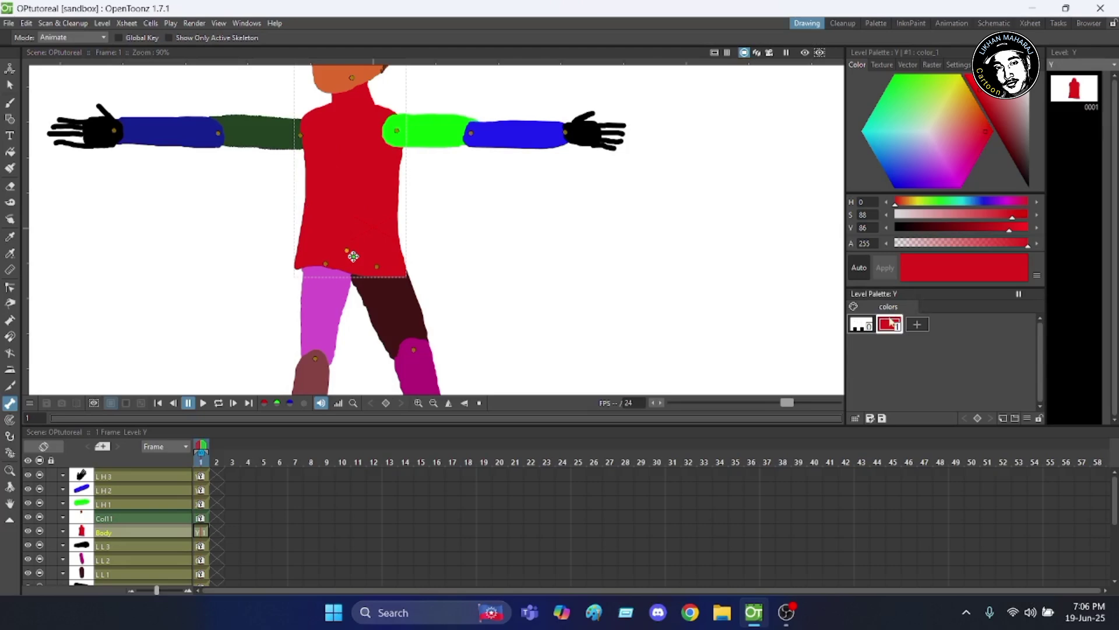
click(917, 325)
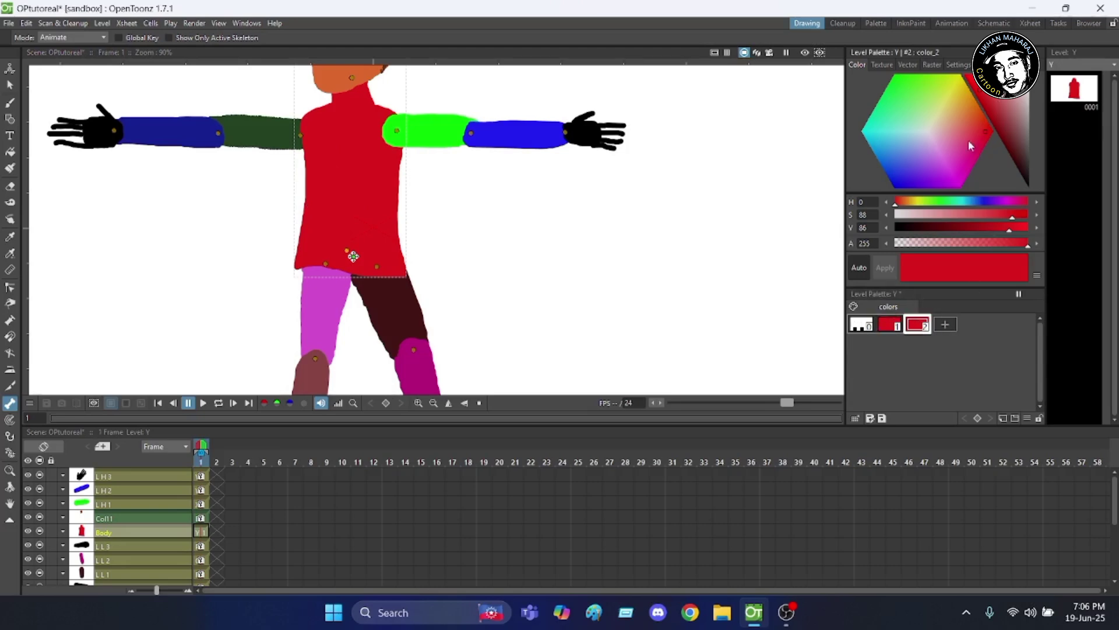
click(938, 156)
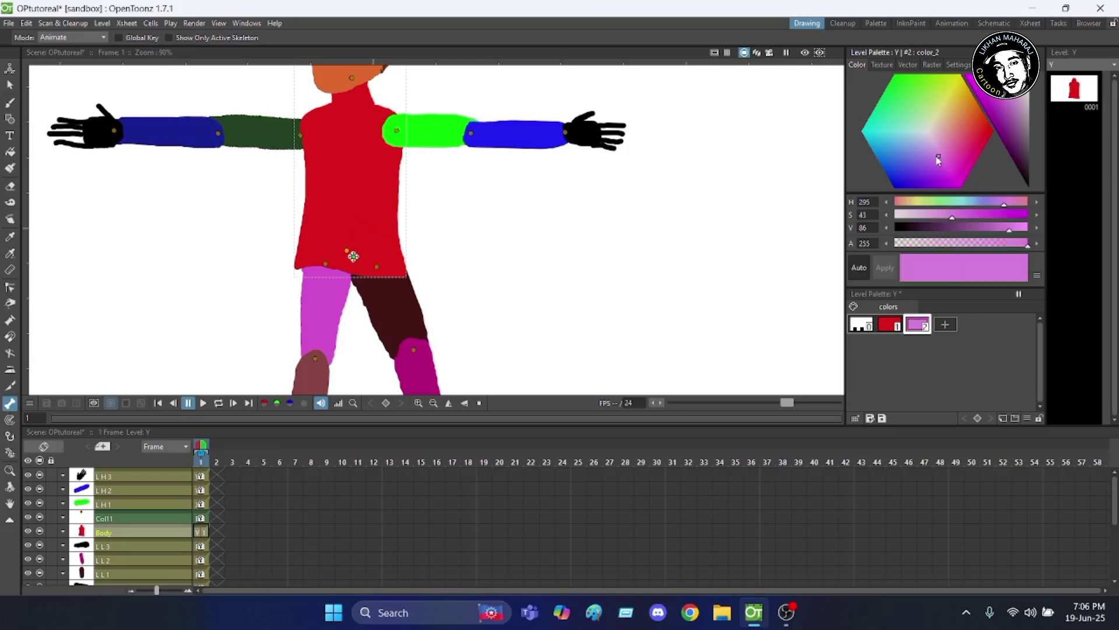
Paint a purple butterfly with two antennae on the chest of the red shirt using the Brush tool.
scroll(550, 251, up, 3)
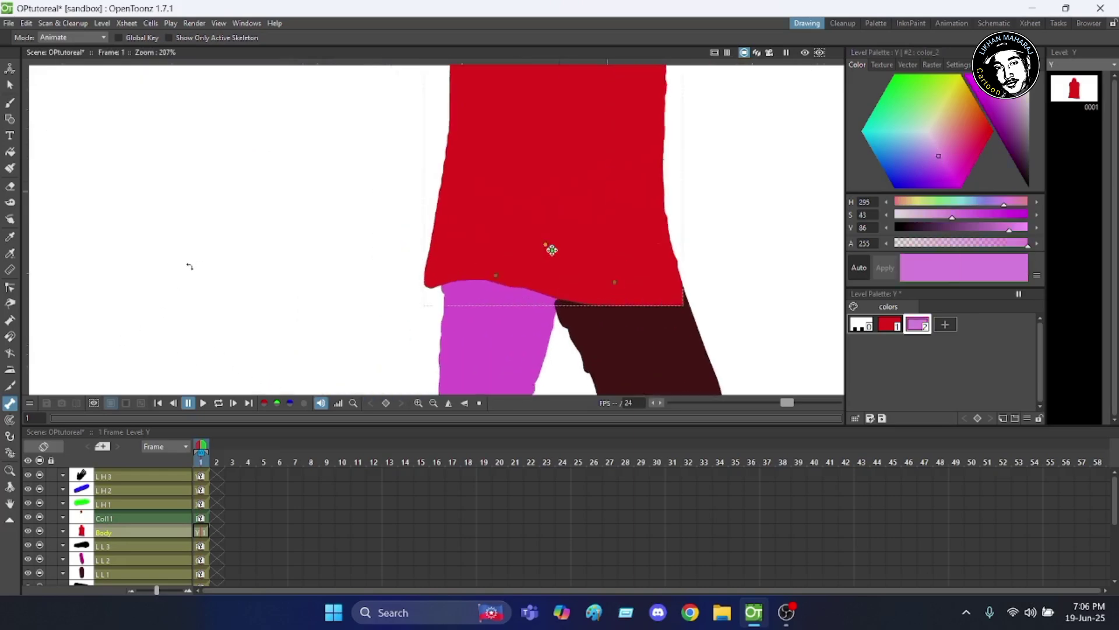
scroll(595, 245, down, 3)
scroll(631, 156, down, 4)
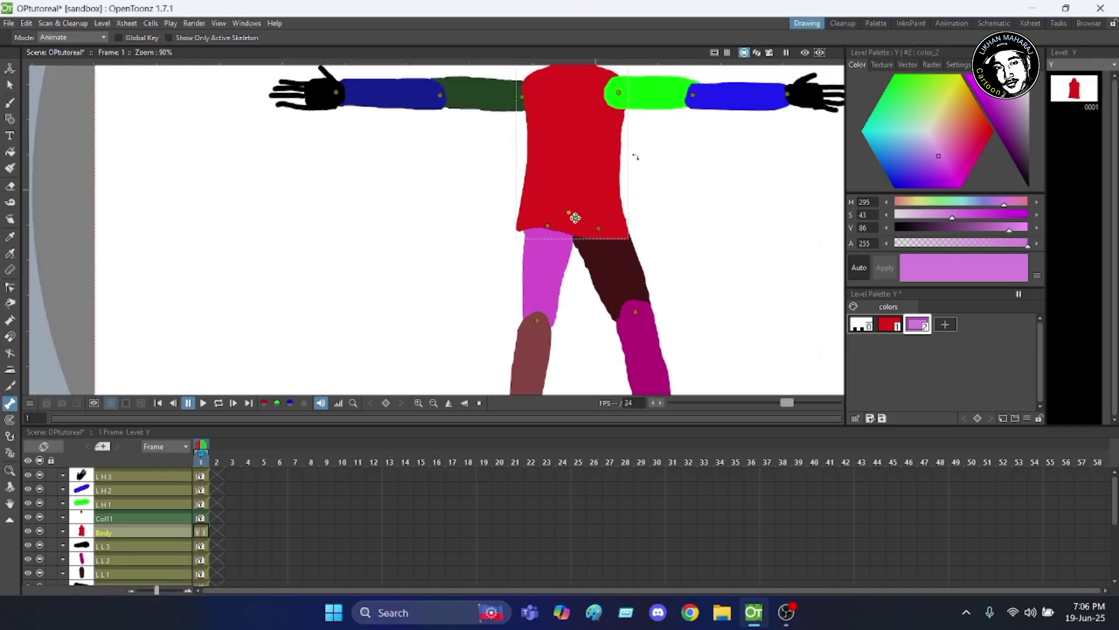
scroll(601, 195, up, 4)
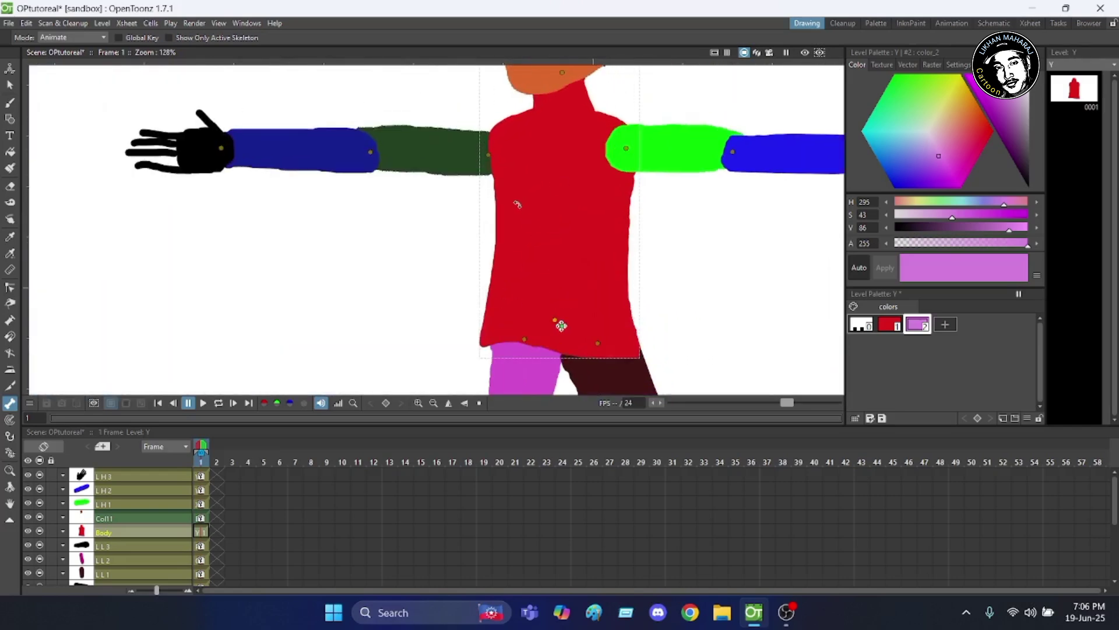
click(10, 103)
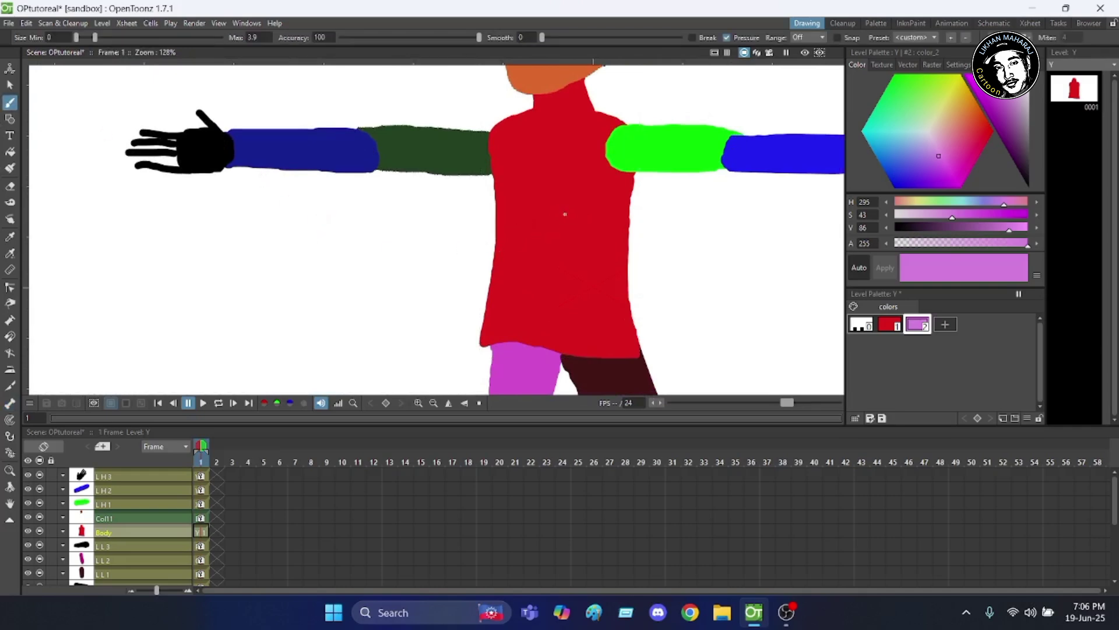
mouse_move(552, 211)
mouse_down()
mouse_move(551, 247)
mouse_move(552, 211)
mouse_move(549, 241)
mouse_move(555, 222)
mouse_move(584, 213)
mouse_move(572, 234)
mouse_move(579, 262)
mouse_move(517, 208)
mouse_move(533, 240)
mouse_up()
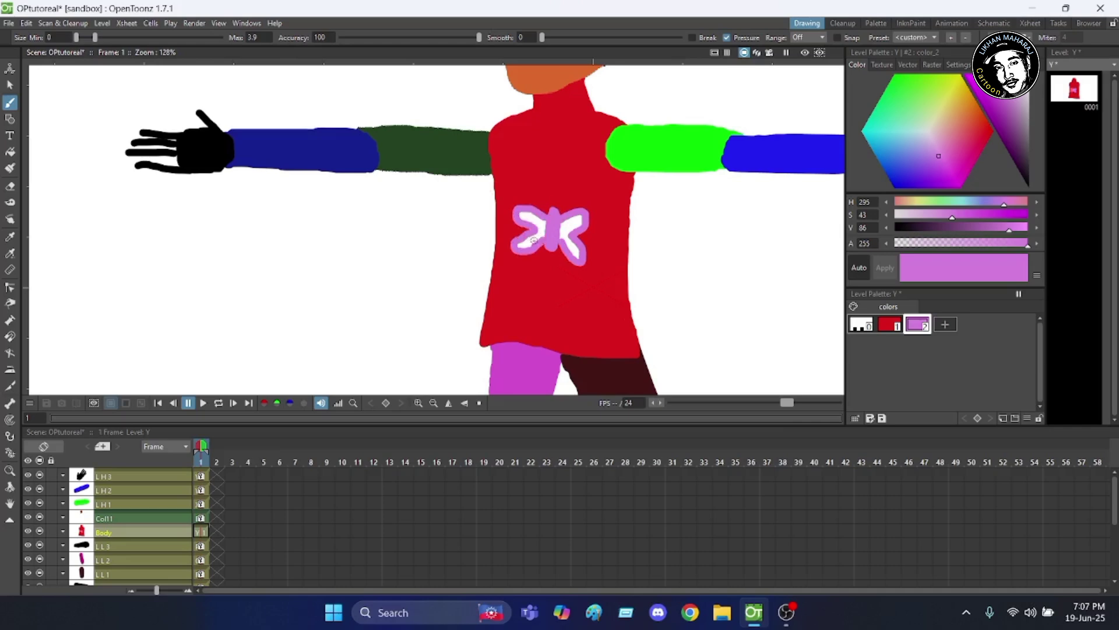
drag(542, 180, 552, 210)
drag(579, 181, 560, 210)
Inspect the butterfly design on the shirt up close and as part of the whole character.
scroll(286, 272, down, 5)
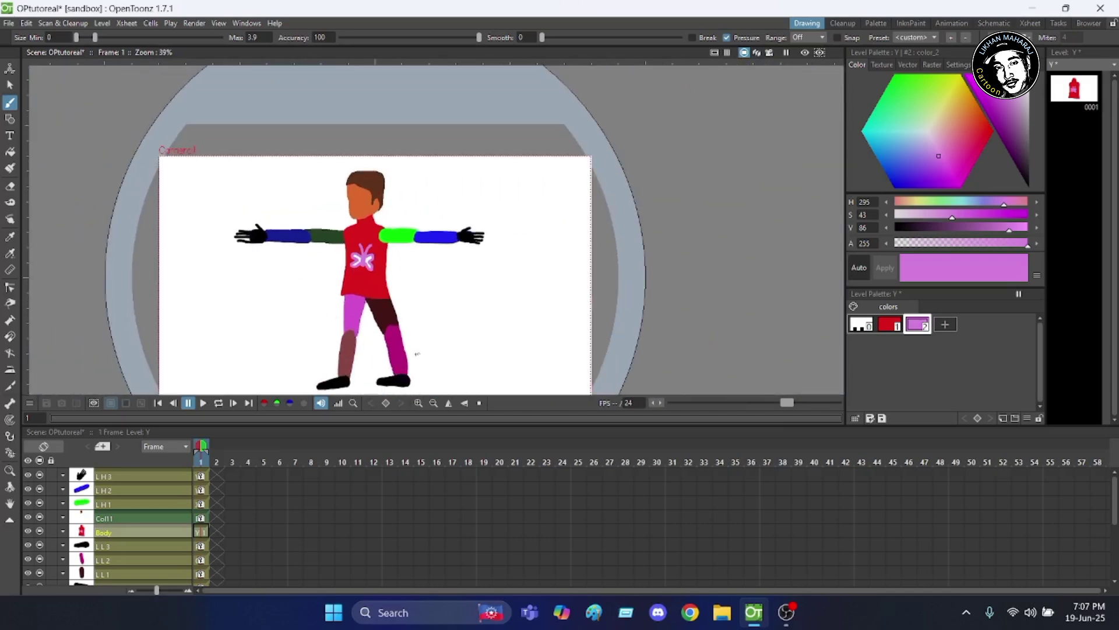
scroll(326, 378, up, 4)
scroll(355, 320, down, 4)
scroll(251, 347, up, 2)
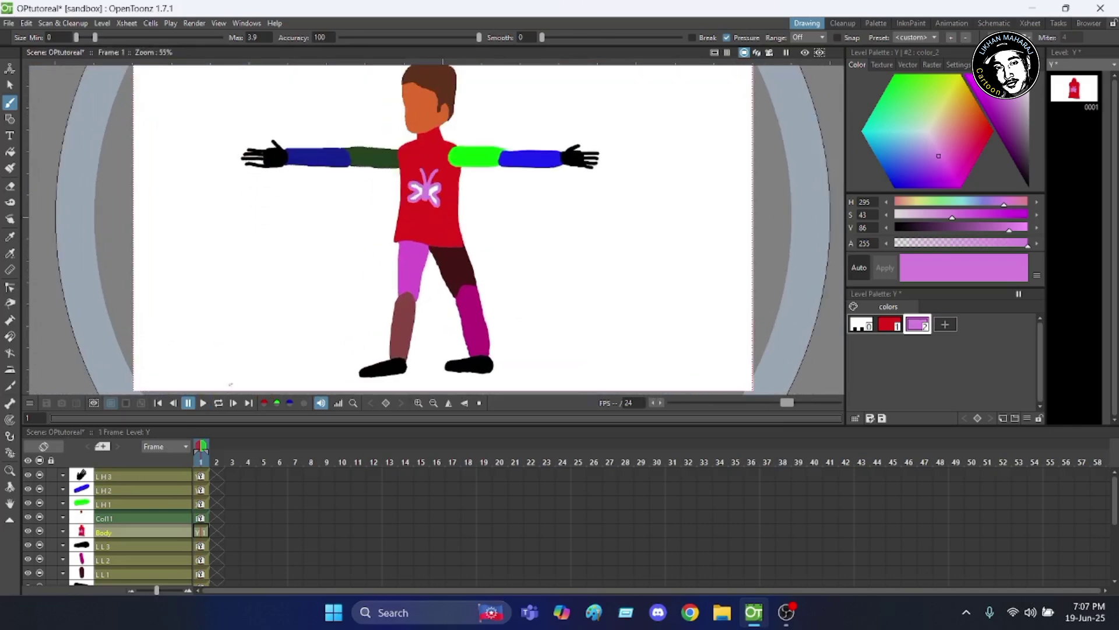
scroll(257, 358, down, 3)
scroll(358, 258, up, 3)
scroll(358, 258, down, 3)
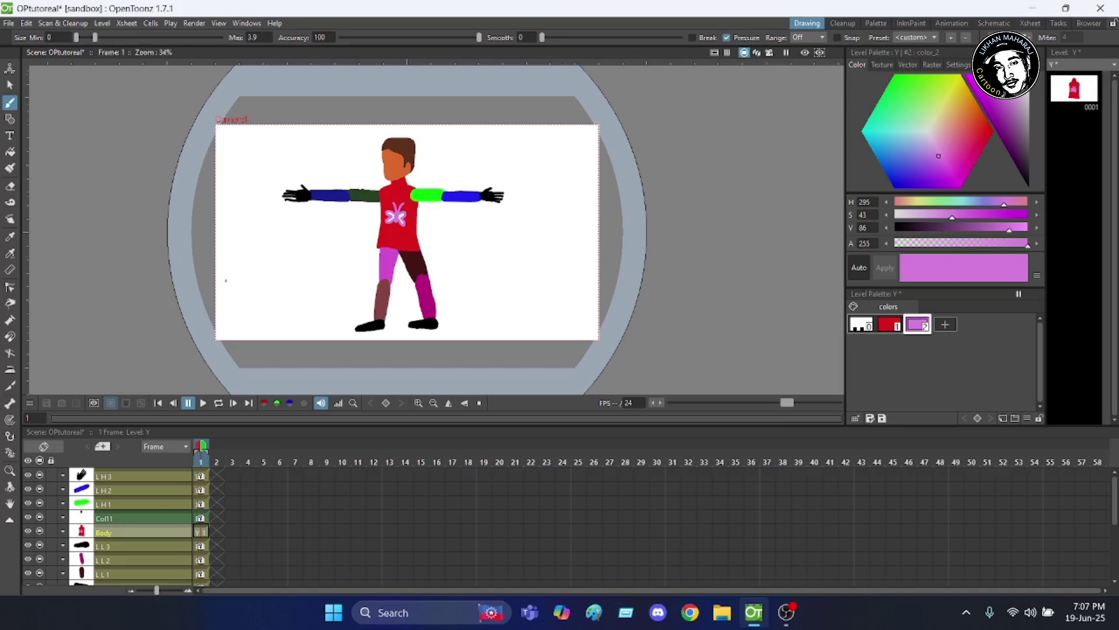
scroll(225, 274, up, 1)
scroll(225, 280, down, 1)
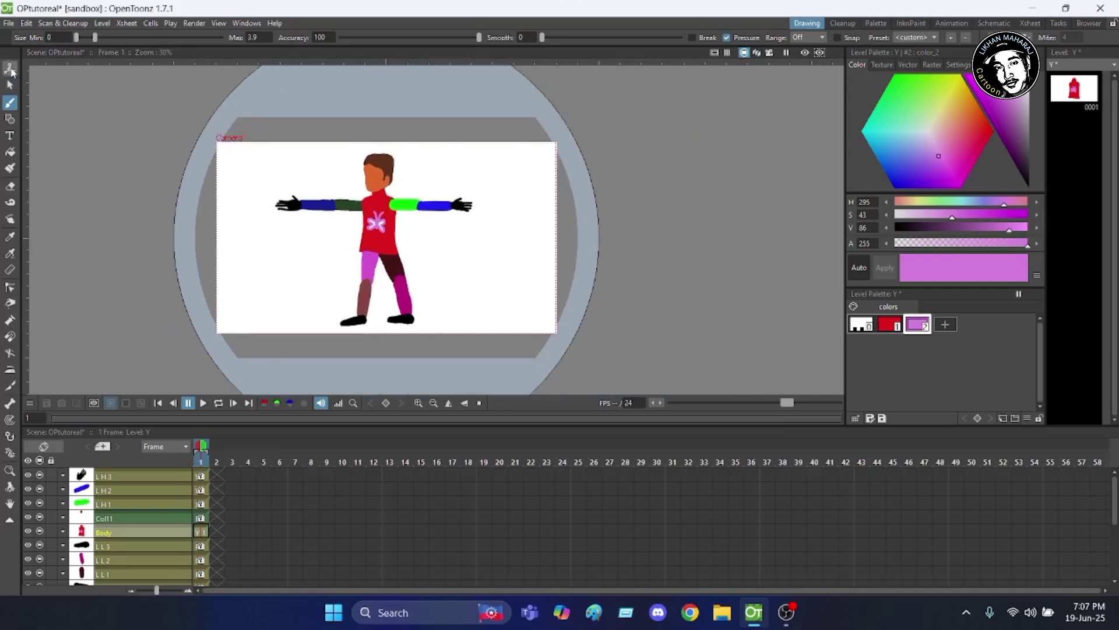
Set the Animate tool to Position and move the Body to about X 5.57 mm, Y 17.41 mm.
click(10, 68)
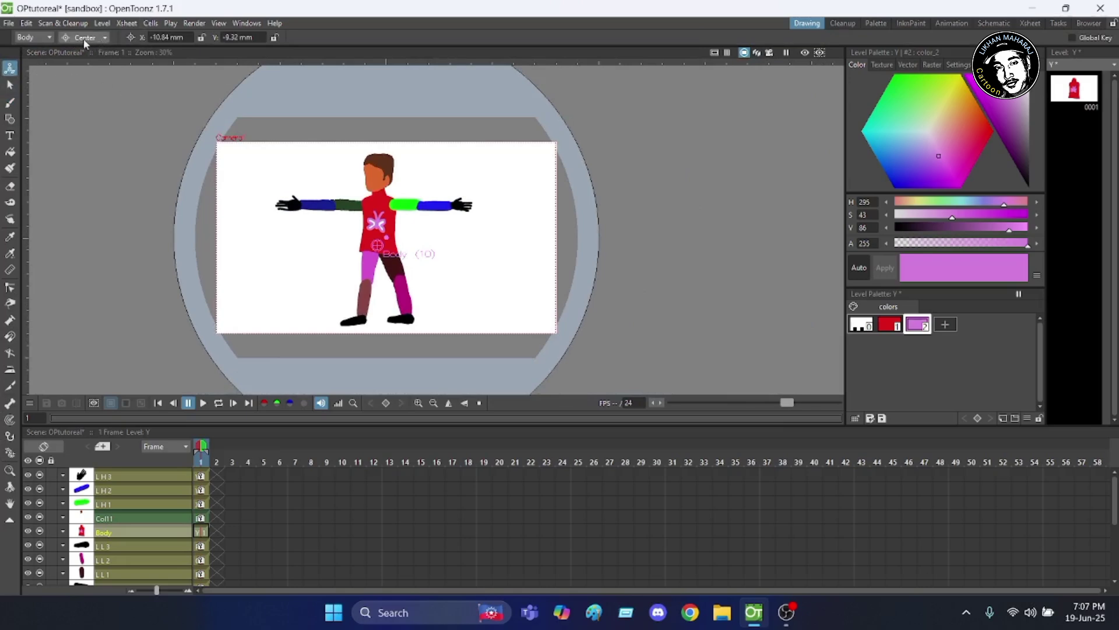
click(100, 39)
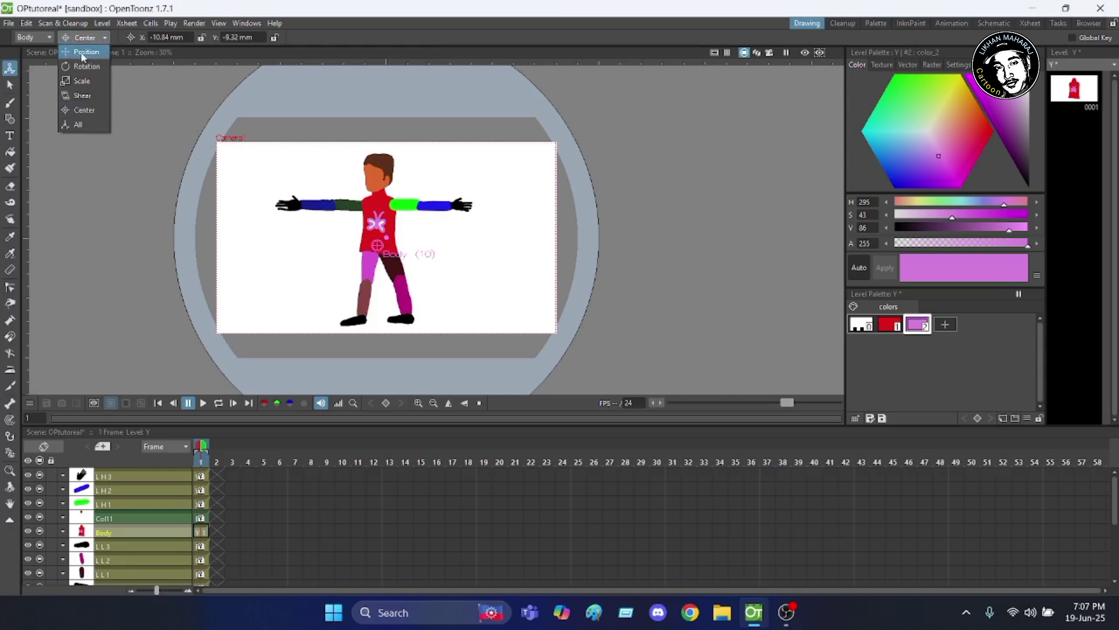
click(87, 53)
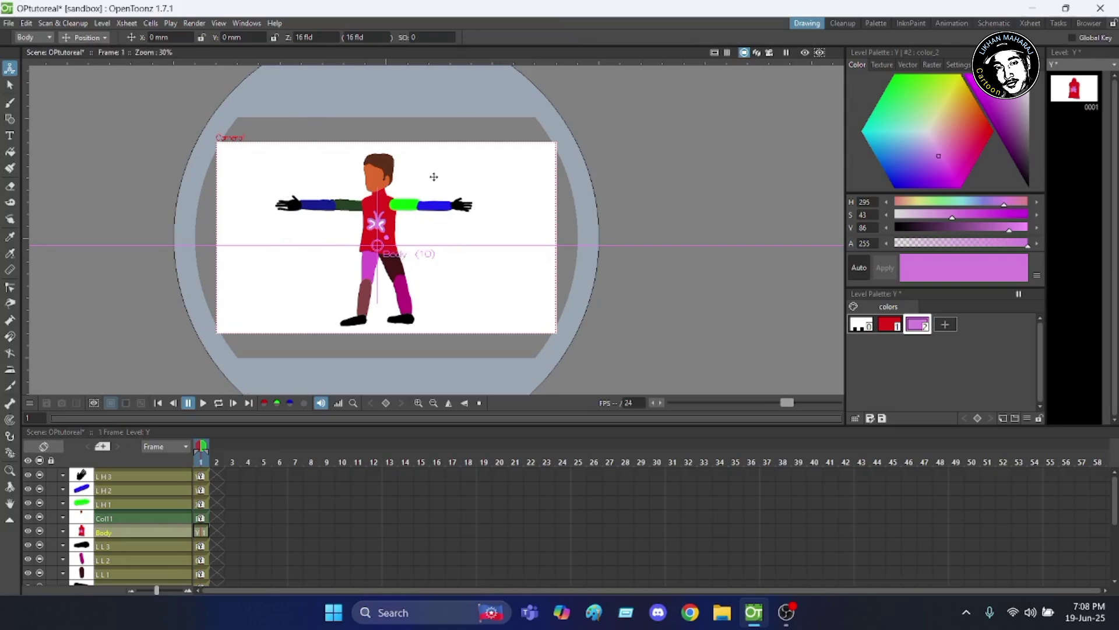
mouse_move(423, 230)
mouse_down()
mouse_move(466, 230)
mouse_move(361, 199)
mouse_move(279, 237)
mouse_move(396, 285)
mouse_move(534, 221)
mouse_move(389, 154)
mouse_move(327, 207)
mouse_move(405, 228)
mouse_move(466, 224)
mouse_move(429, 218)
mouse_up()
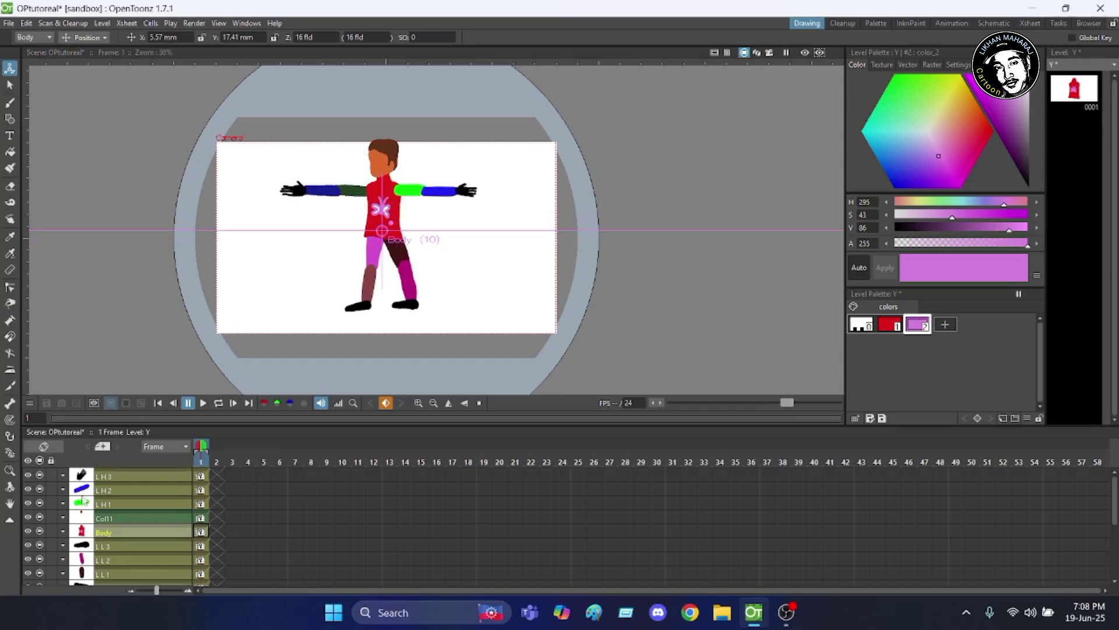
Try moving the L H 1 arm column about 54 mm outward from the body and undo the move.
click(83, 502)
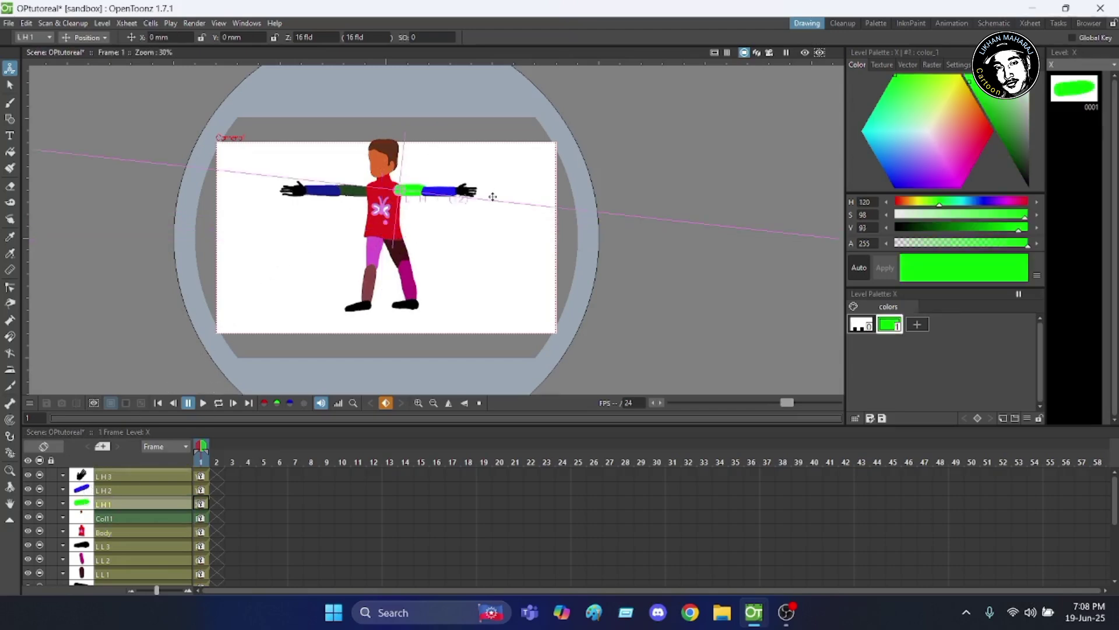
drag(502, 185, 545, 183)
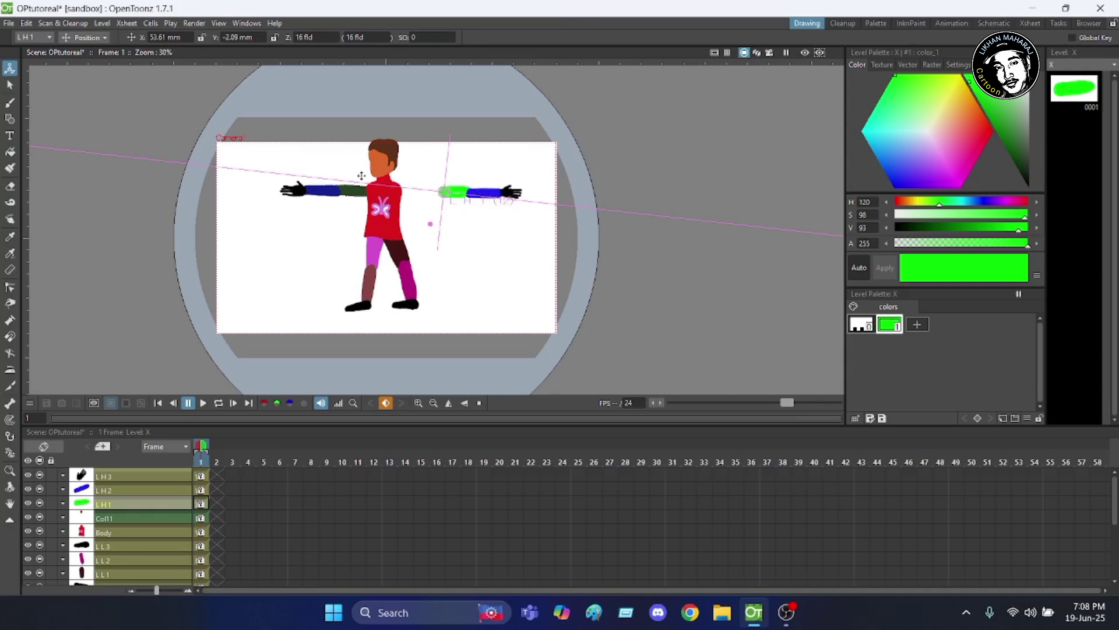
click(26, 24)
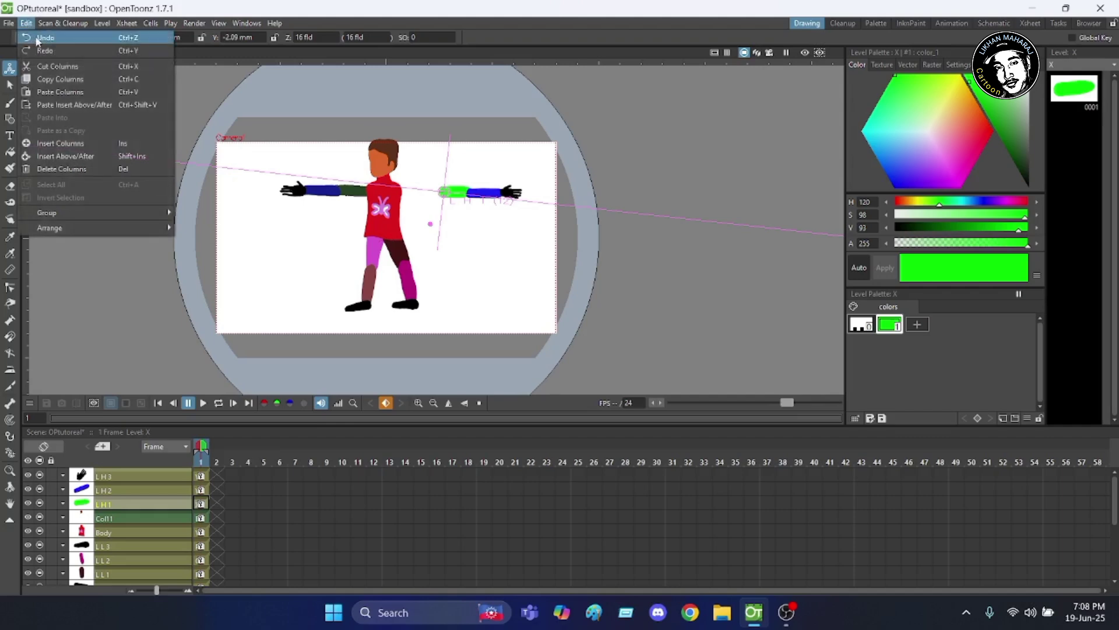
click(43, 39)
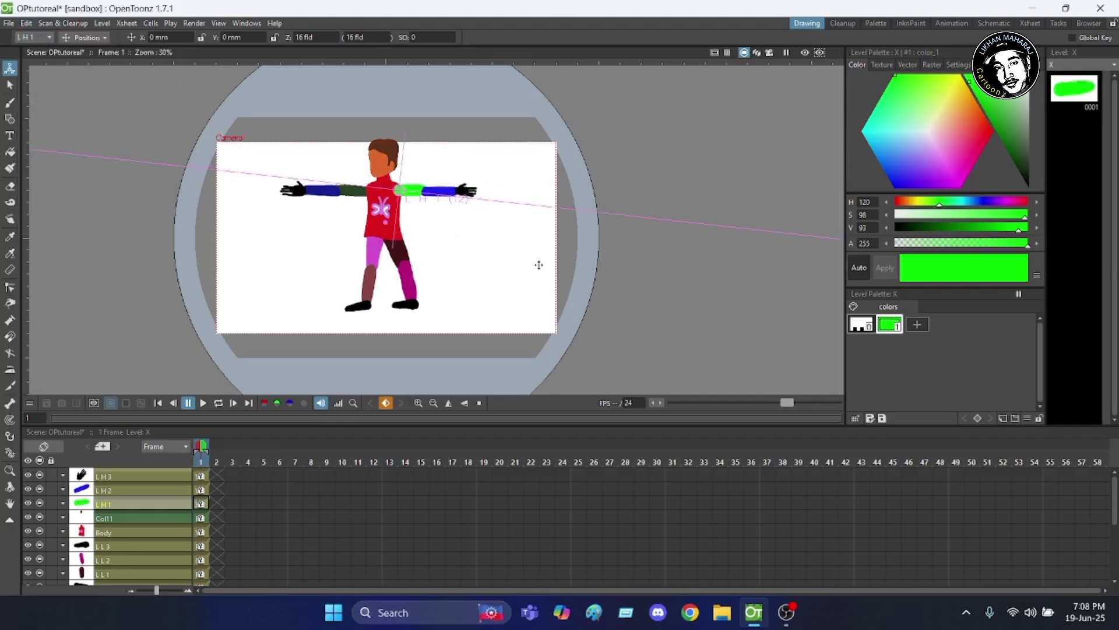
Scale the Body with its attached parts down uniformly to a global scale of about 87.17%.
scroll(424, 172, up, 3)
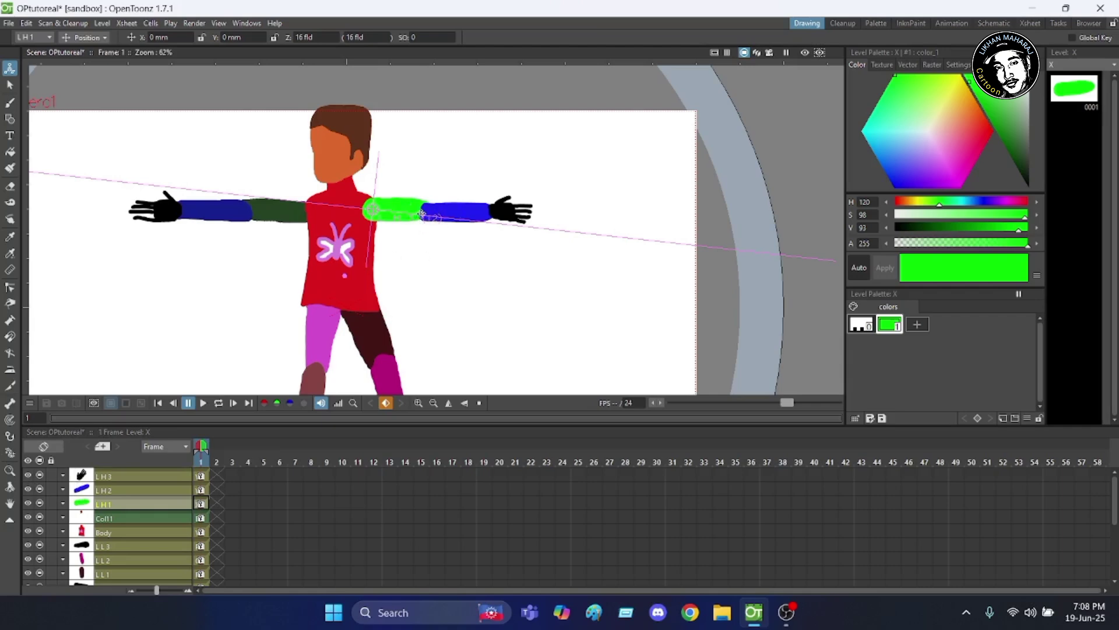
scroll(387, 189, down, 1)
scroll(389, 192, down, 2)
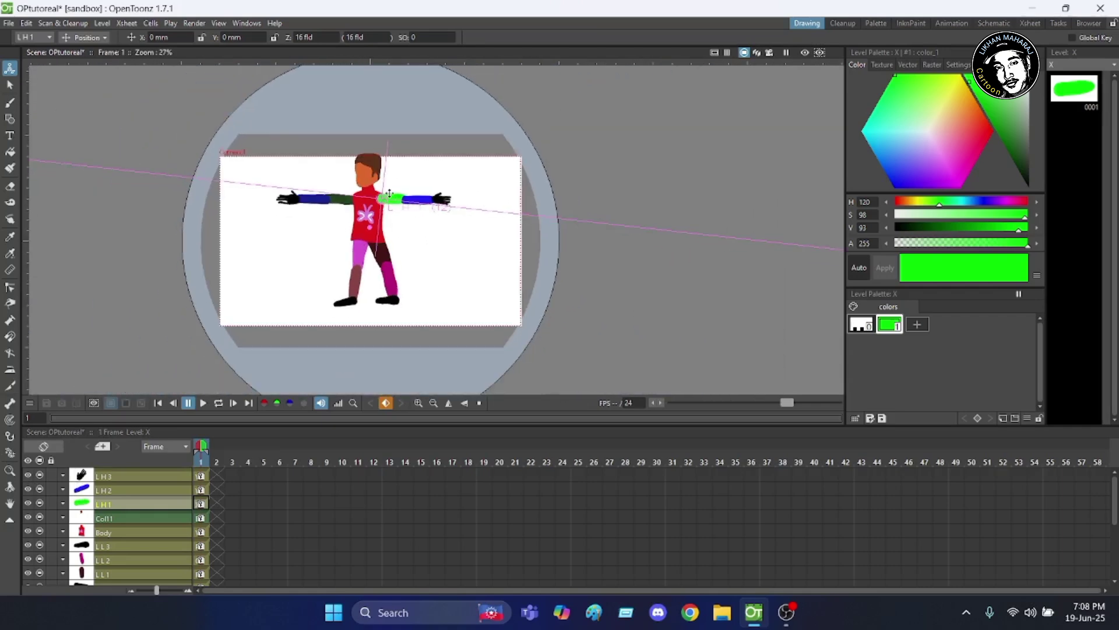
scroll(363, 248, up, 1)
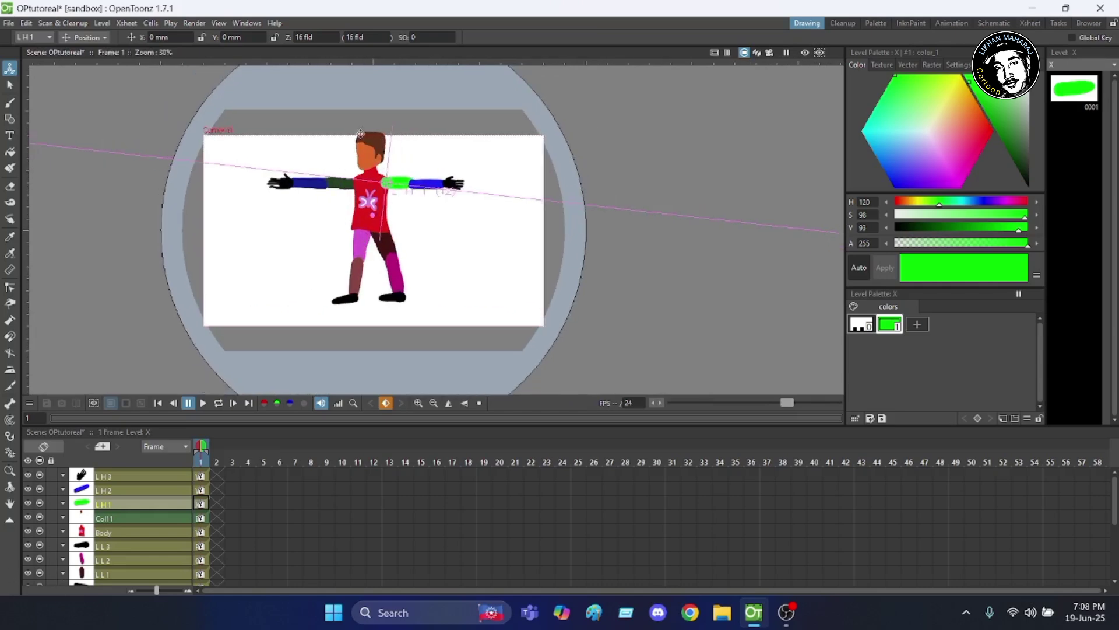
click(85, 533)
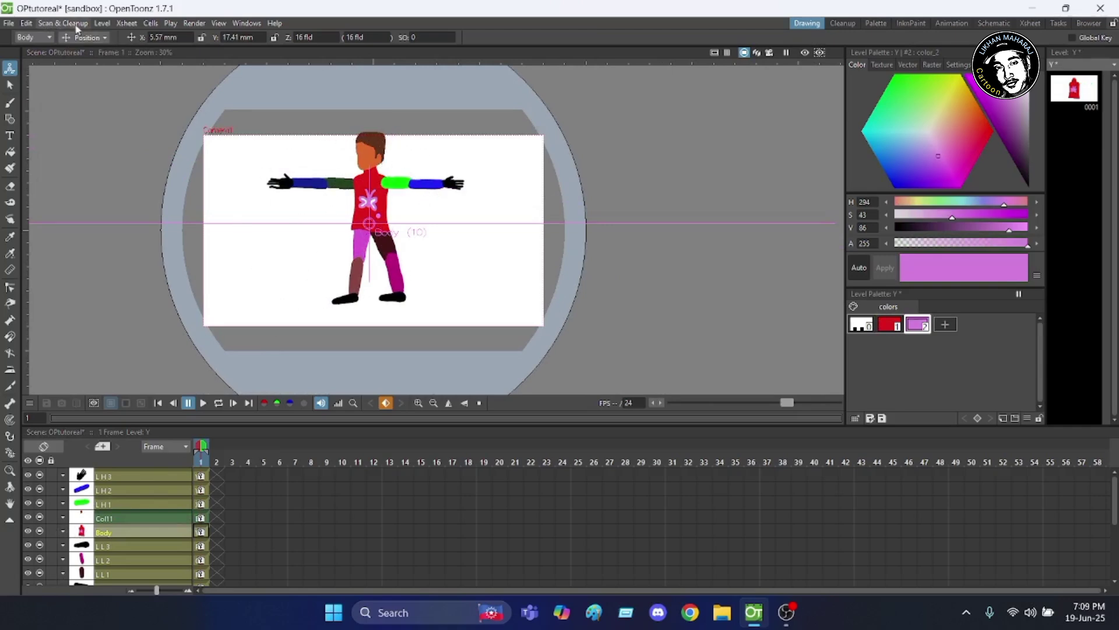
click(102, 38)
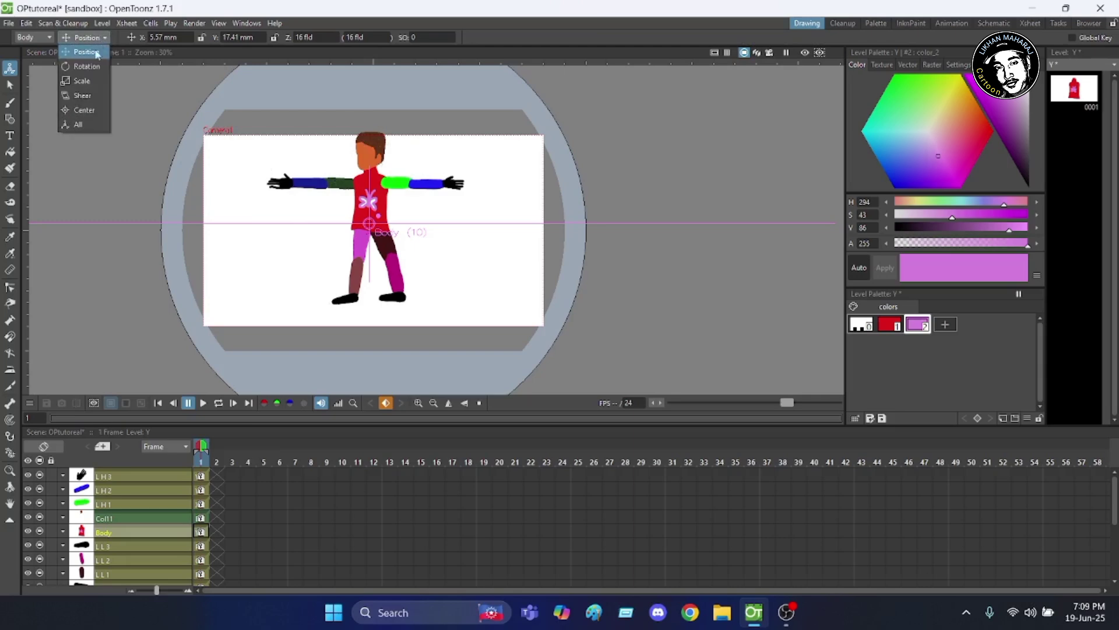
click(87, 83)
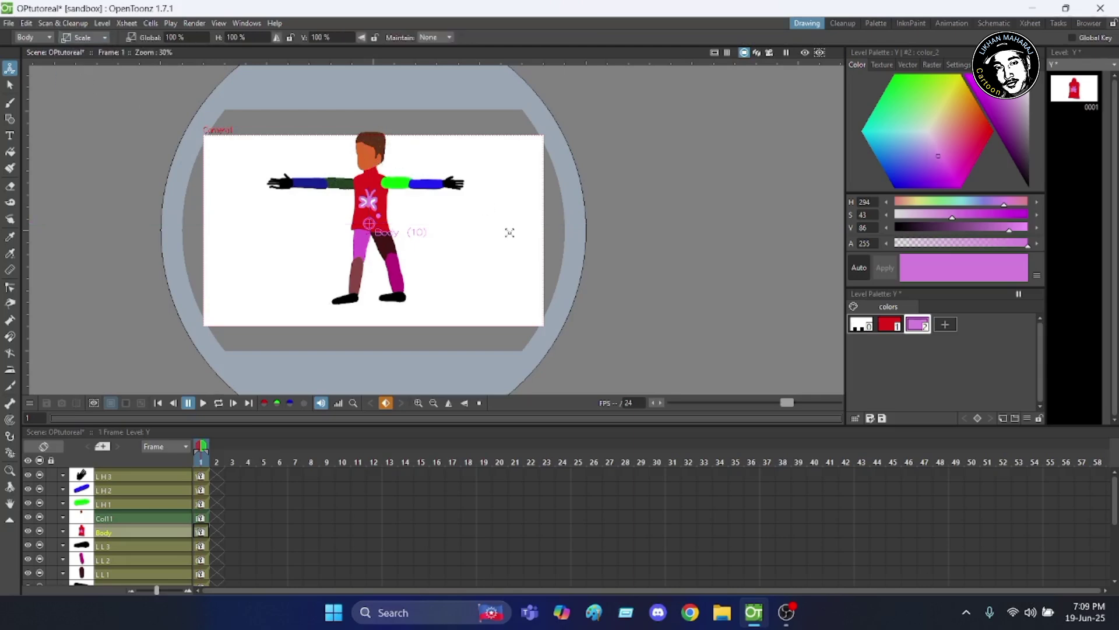
mouse_move(510, 233)
mouse_down()
mouse_move(386, 208)
mouse_move(483, 245)
mouse_move(387, 233)
mouse_move(396, 210)
mouse_move(700, 238)
mouse_move(419, 217)
mouse_move(500, 227)
mouse_up()
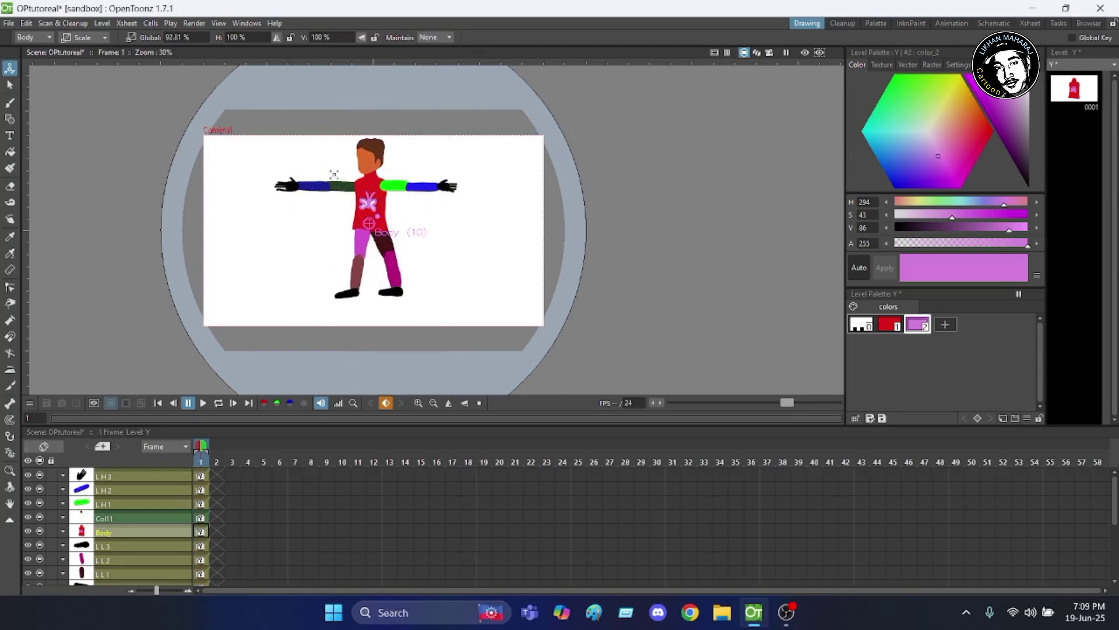
scroll(405, 165, down, 1)
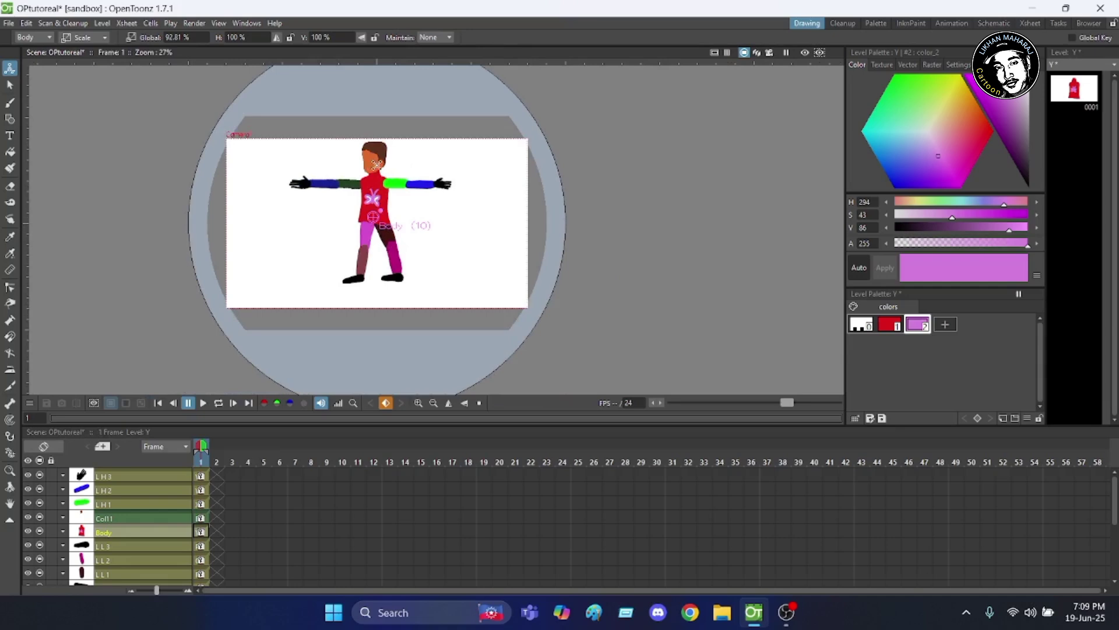
click(96, 38)
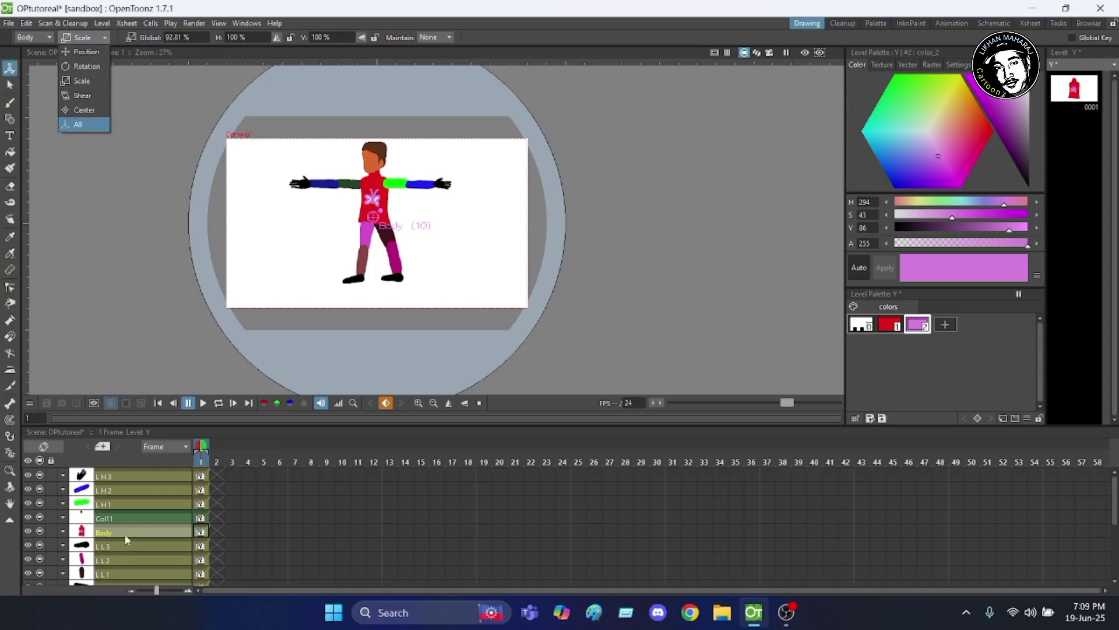
click(429, 224)
mouse_move(429, 224)
mouse_down()
mouse_move(425, 237)
mouse_move(417, 217)
mouse_up()
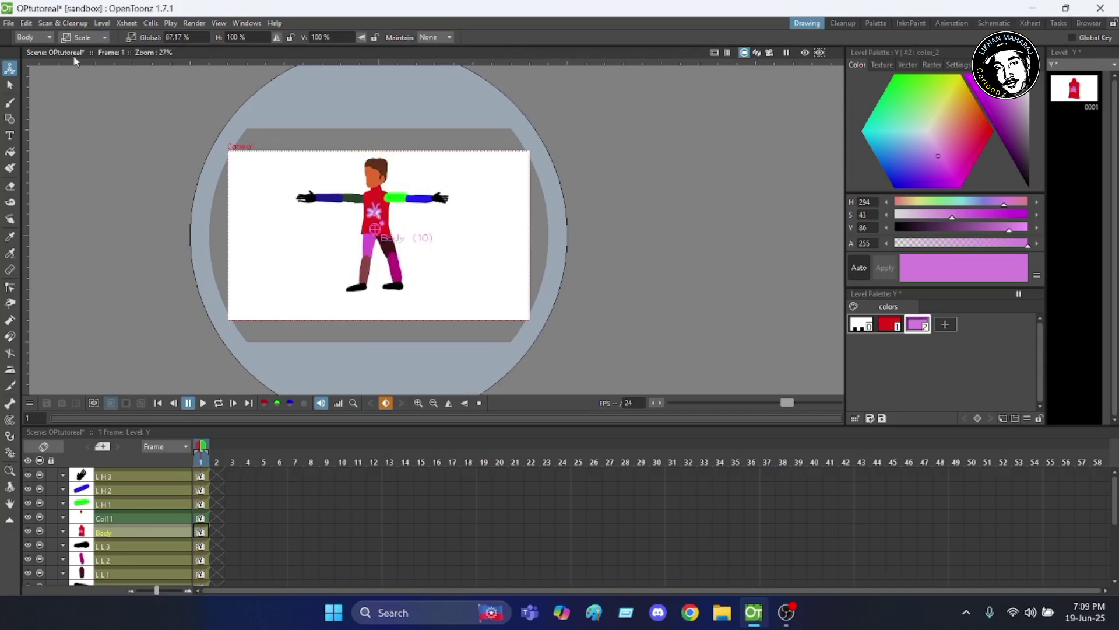
Switch the Animate tool back to Position and move the Body to about X -0.71 mm, Y -8.5 mm.
click(104, 39)
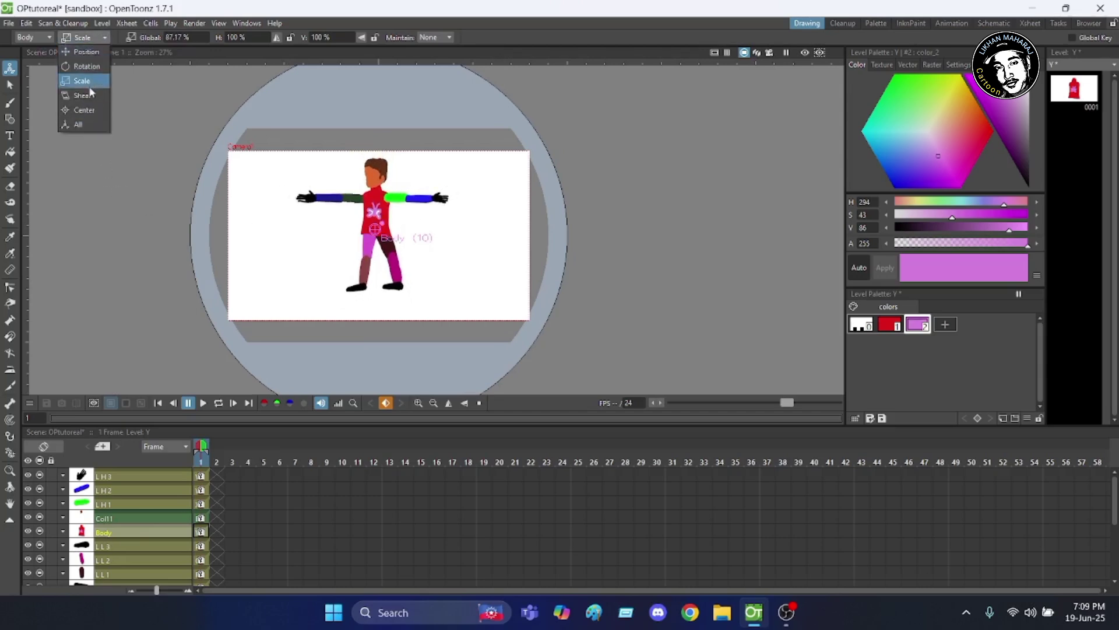
click(88, 52)
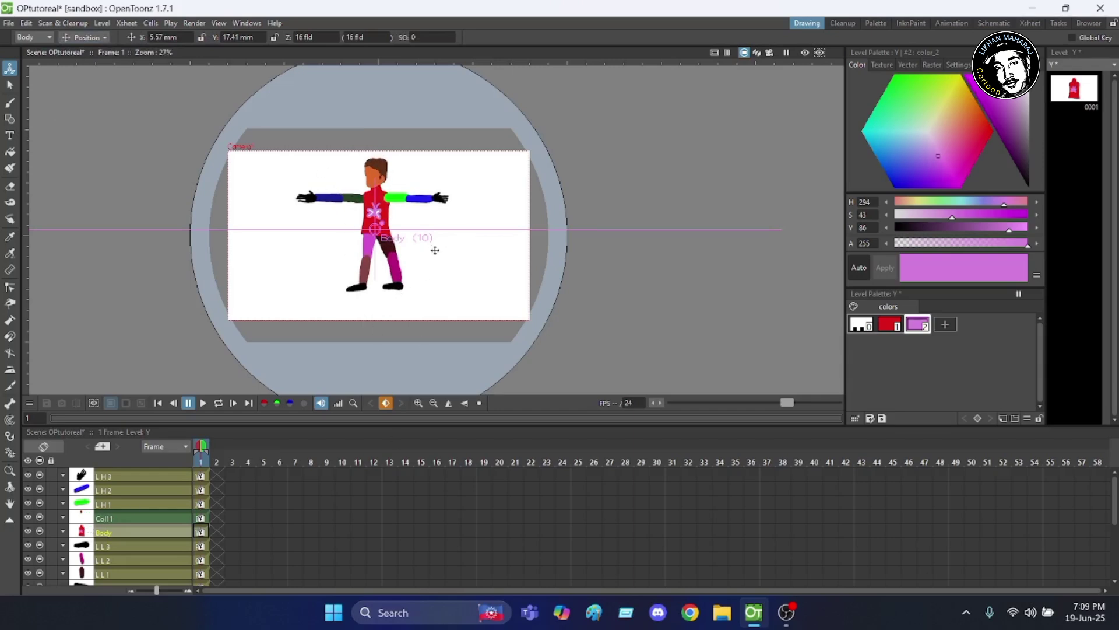
mouse_move(435, 250)
mouse_down()
mouse_move(504, 266)
mouse_move(358, 263)
mouse_move(522, 272)
mouse_move(429, 269)
mouse_up()
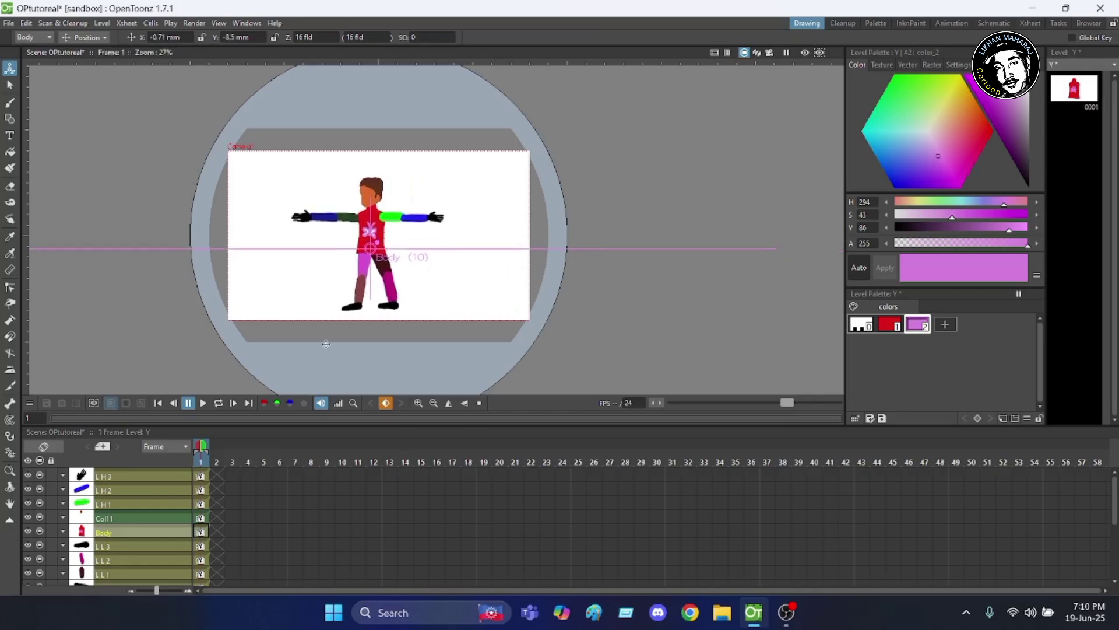
scroll(345, 292, up, 2)
scroll(388, 264, down, 2)
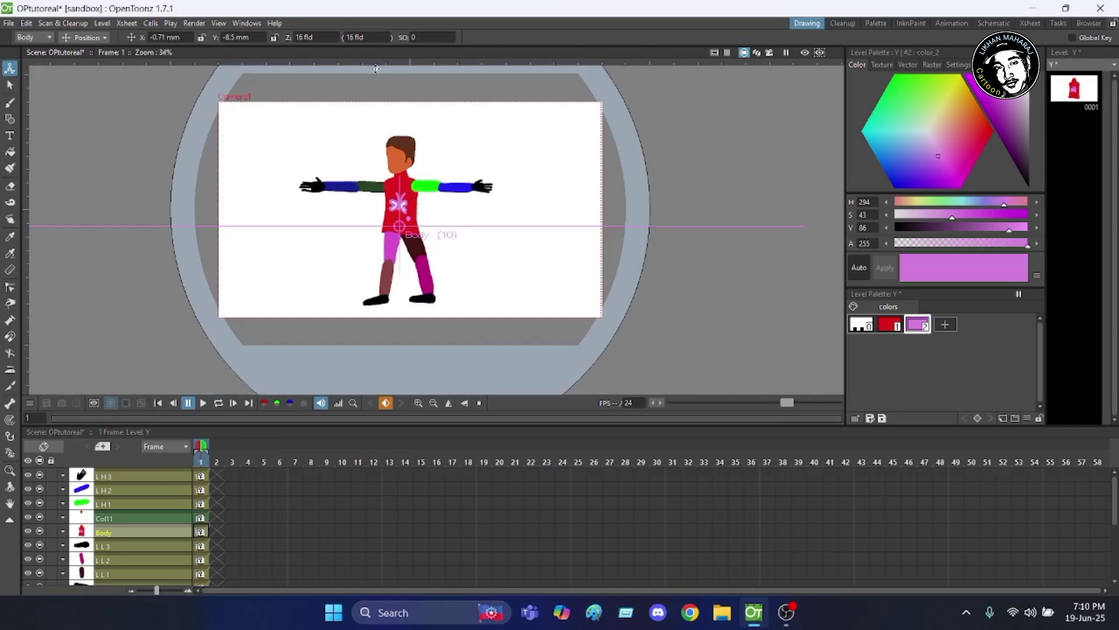
Try the Sec Frame display for the timeline ruler and set it back to Frame.
scroll(367, 115, up, 2)
scroll(411, 129, up, 1)
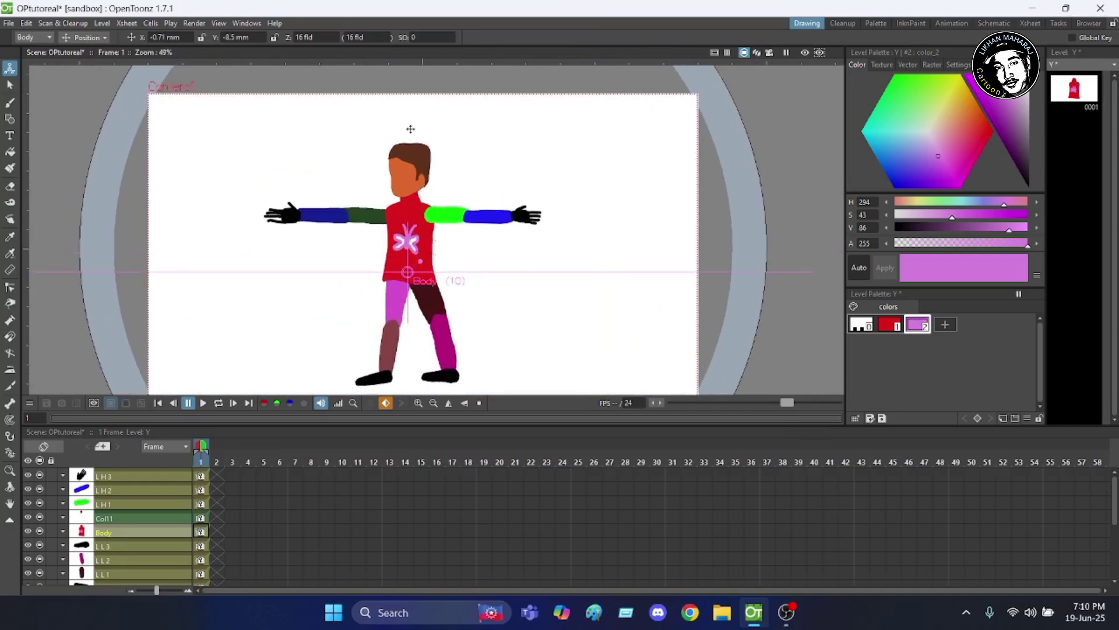
scroll(408, 130, down, 1)
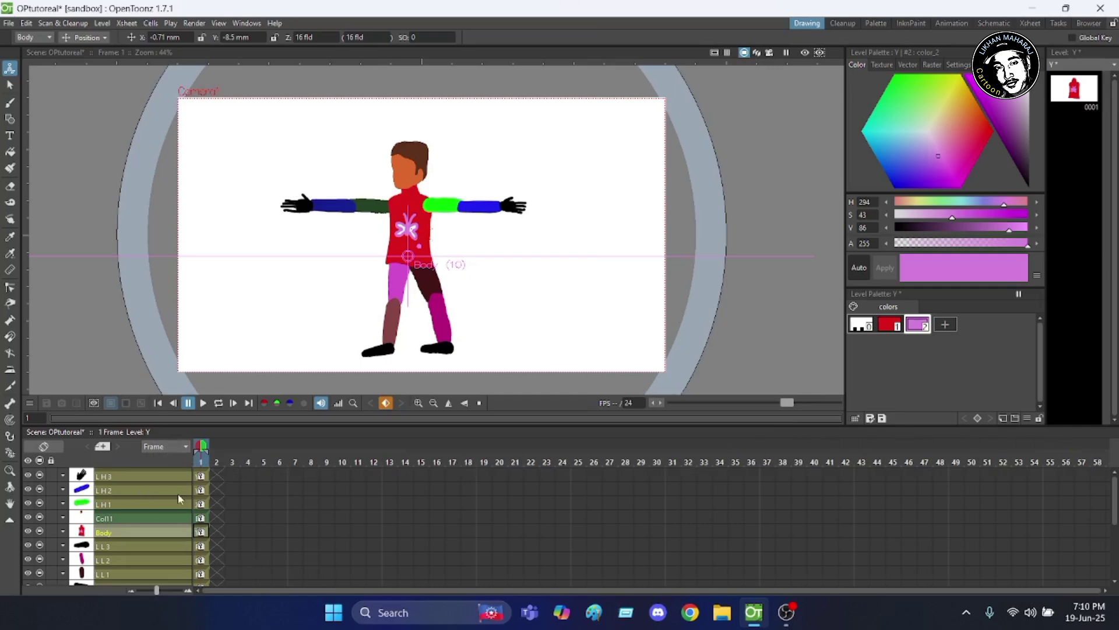
click(181, 446)
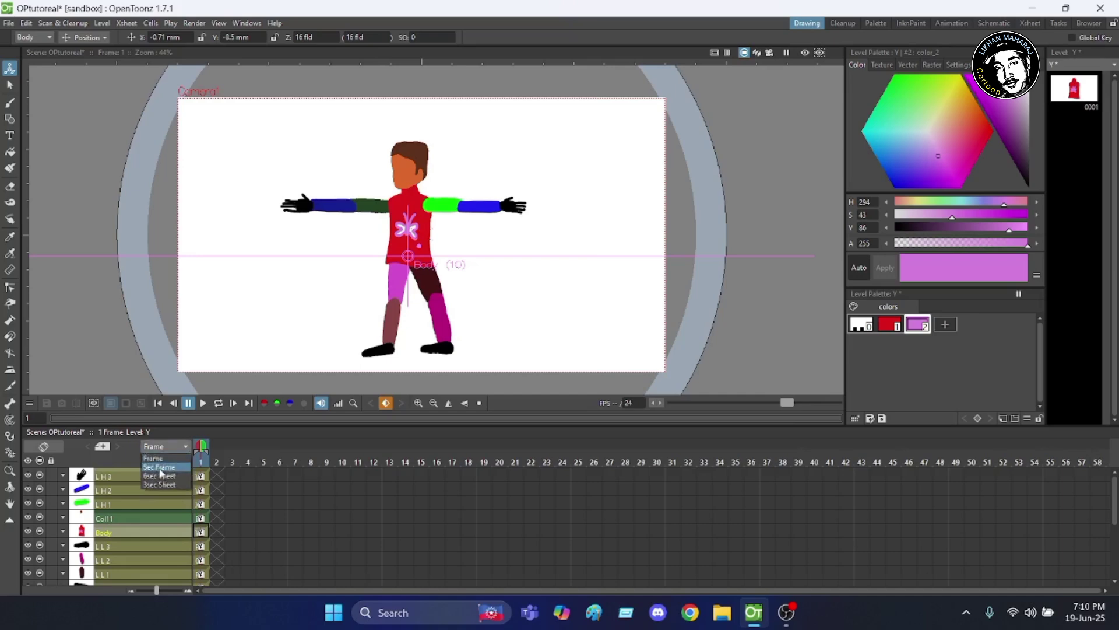
click(167, 468)
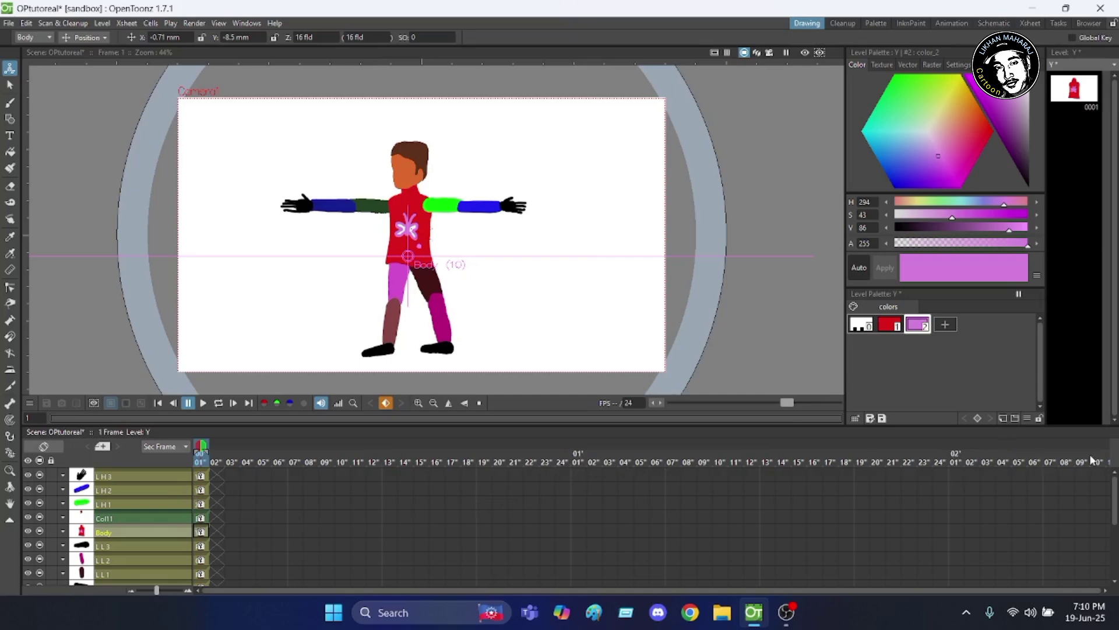
click(183, 447)
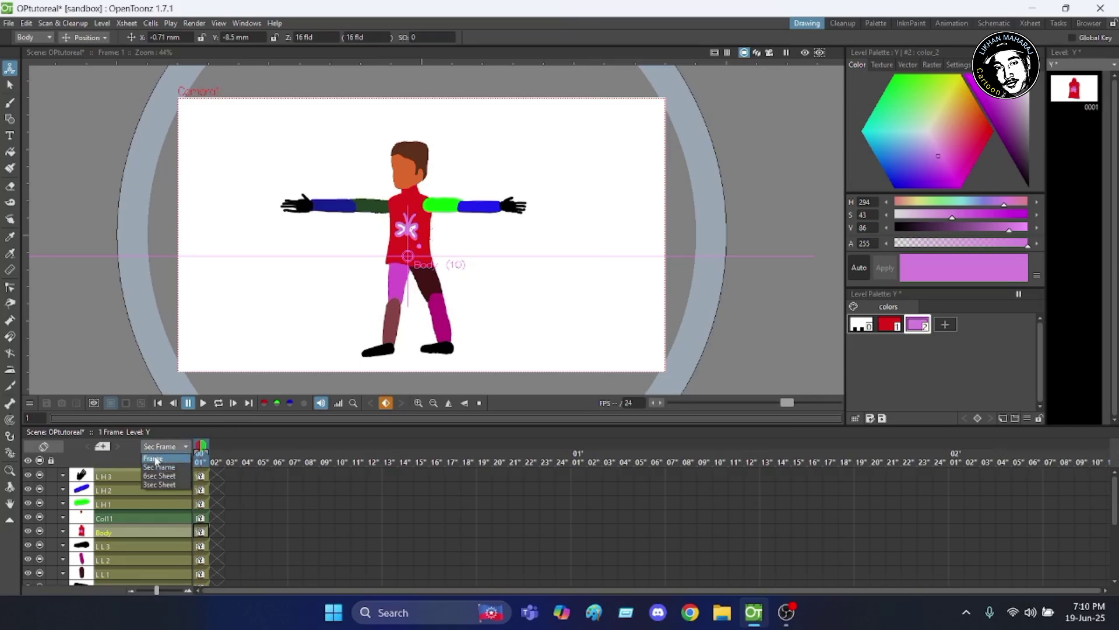
click(156, 459)
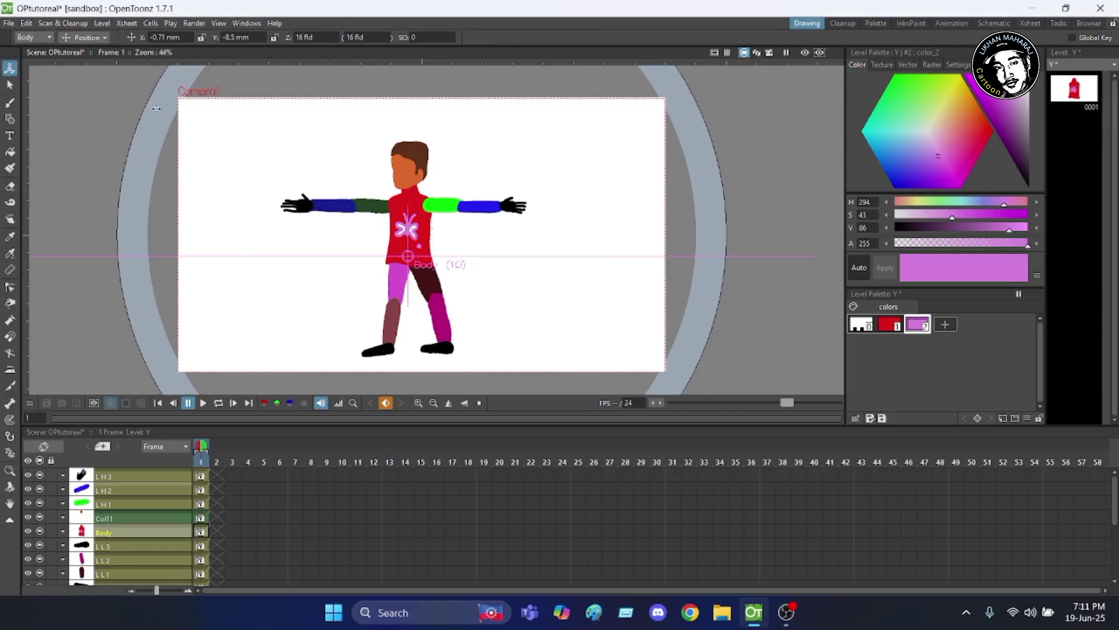
Set the Animate tool to Rotation and rotate the Body with its attached parts to about -360.69°.
click(107, 38)
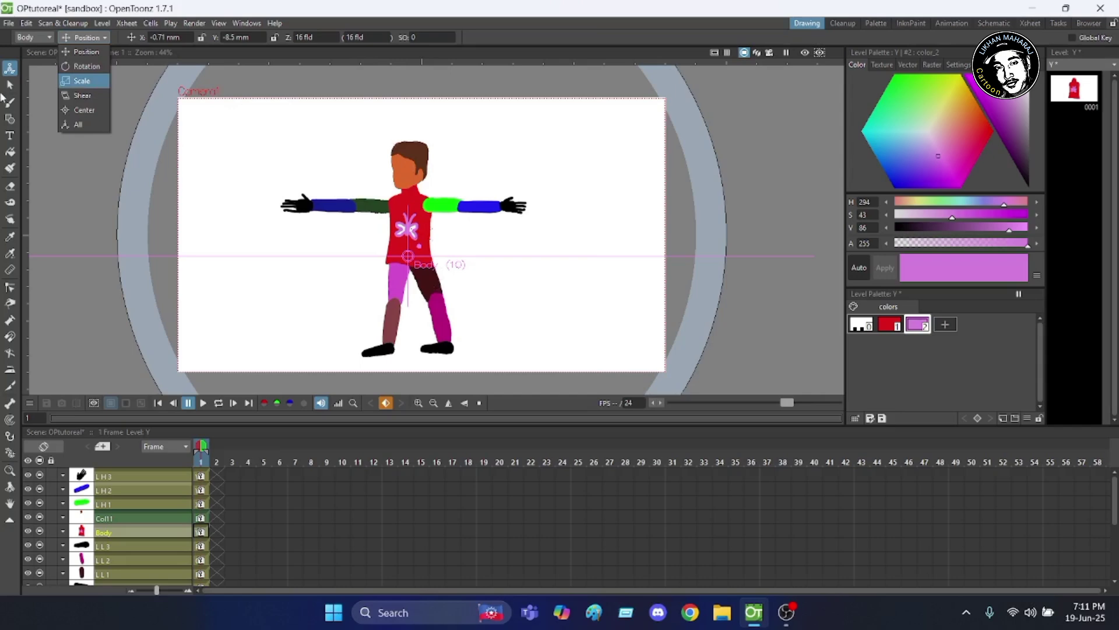
click(86, 66)
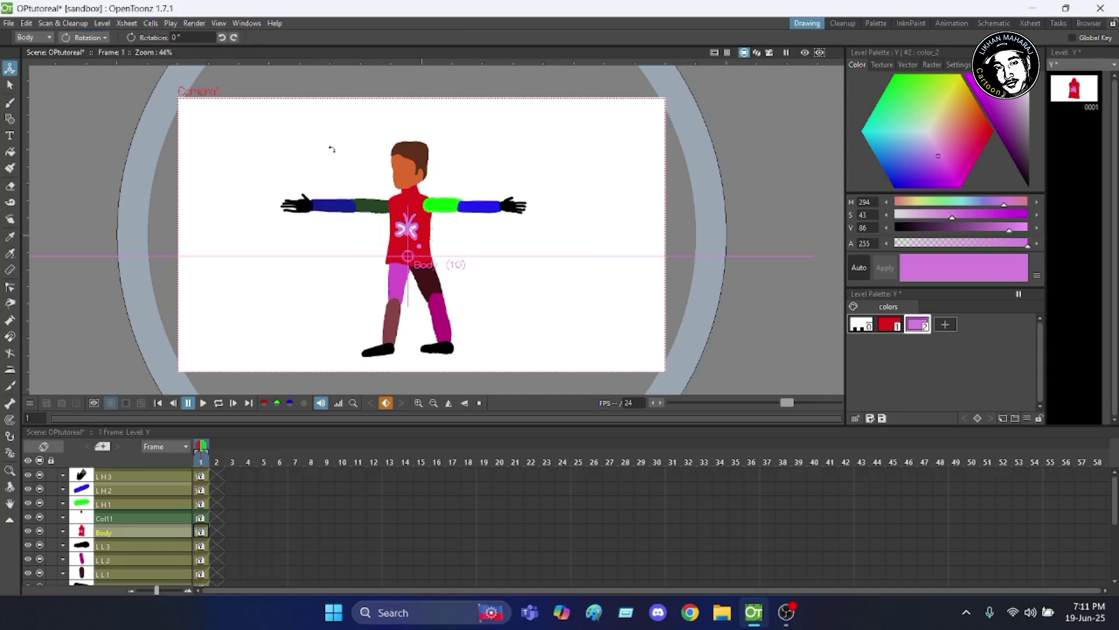
drag(332, 149, 308, 109)
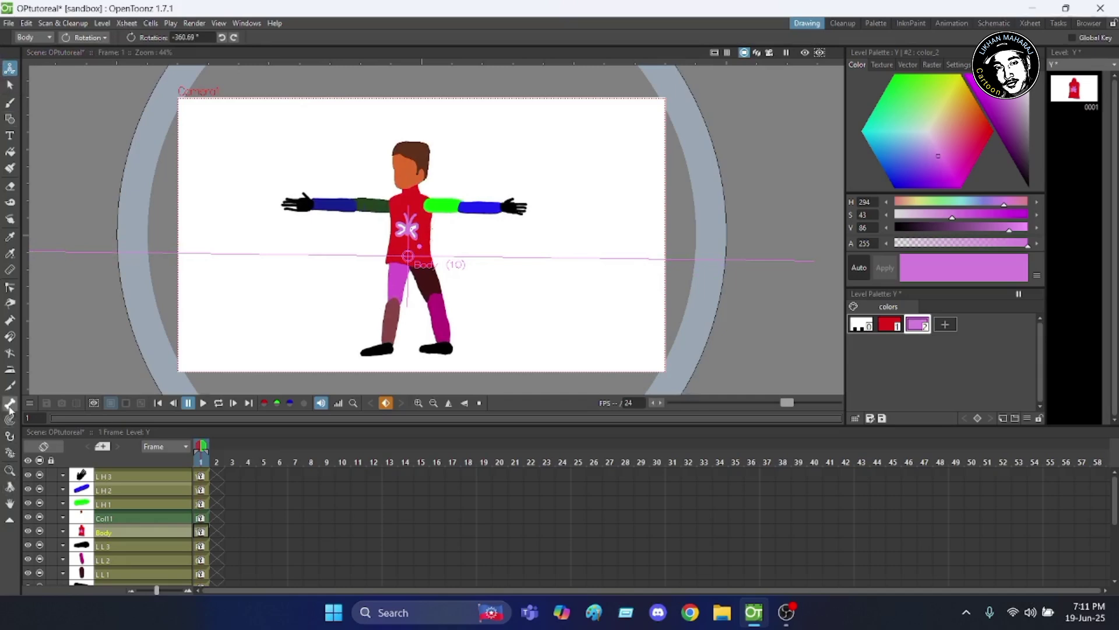
Activate the Skeleton tool in Build Skeleton mode and examine the bones linking the body to the head, arms and legs.
click(10, 407)
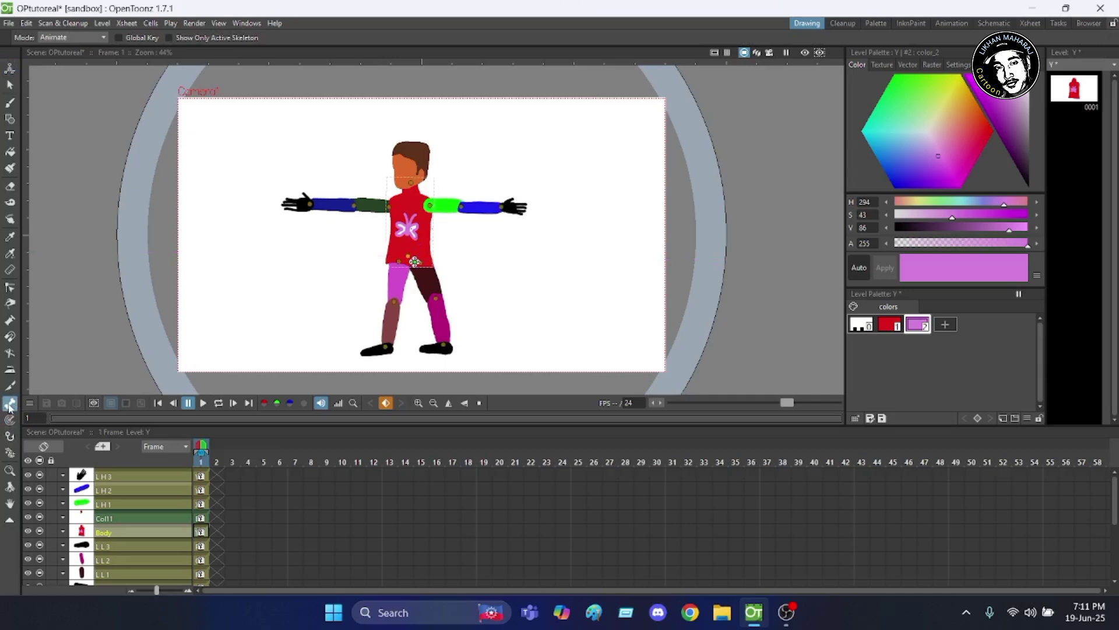
click(100, 37)
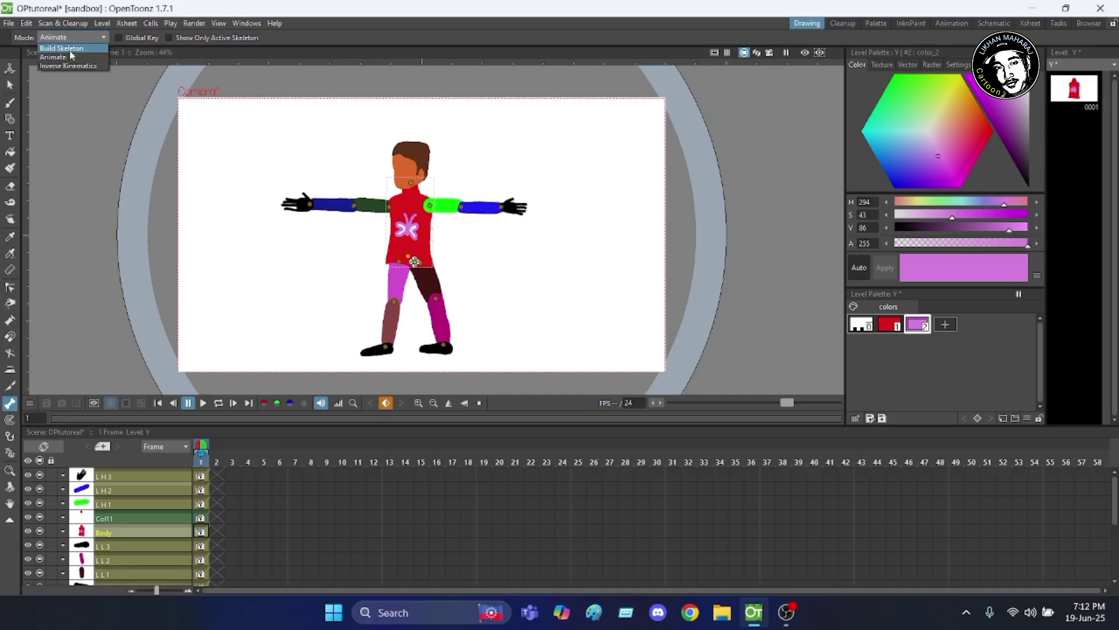
click(74, 50)
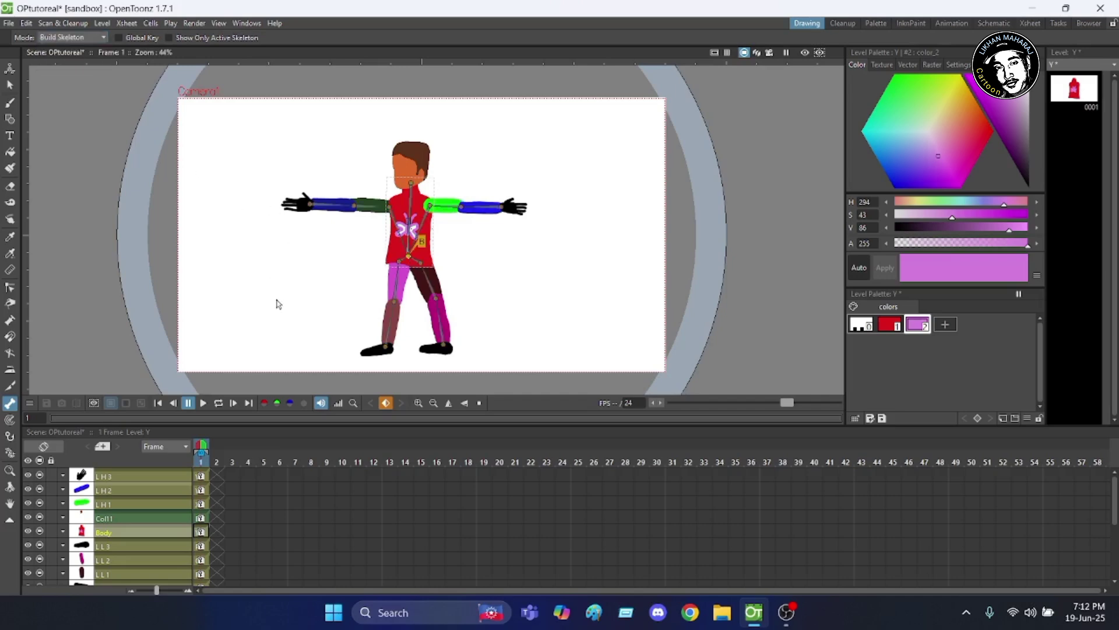
scroll(416, 340, up, 1)
scroll(417, 340, up, 1)
scroll(370, 173, up, 1)
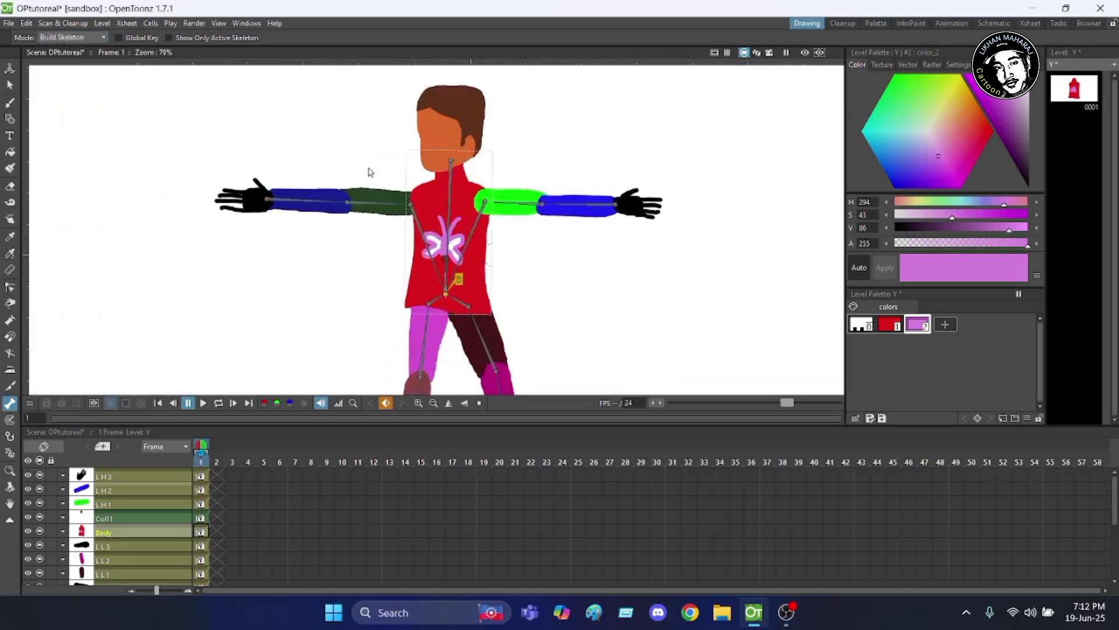
scroll(490, 225, up, 1)
scroll(490, 226, down, 2)
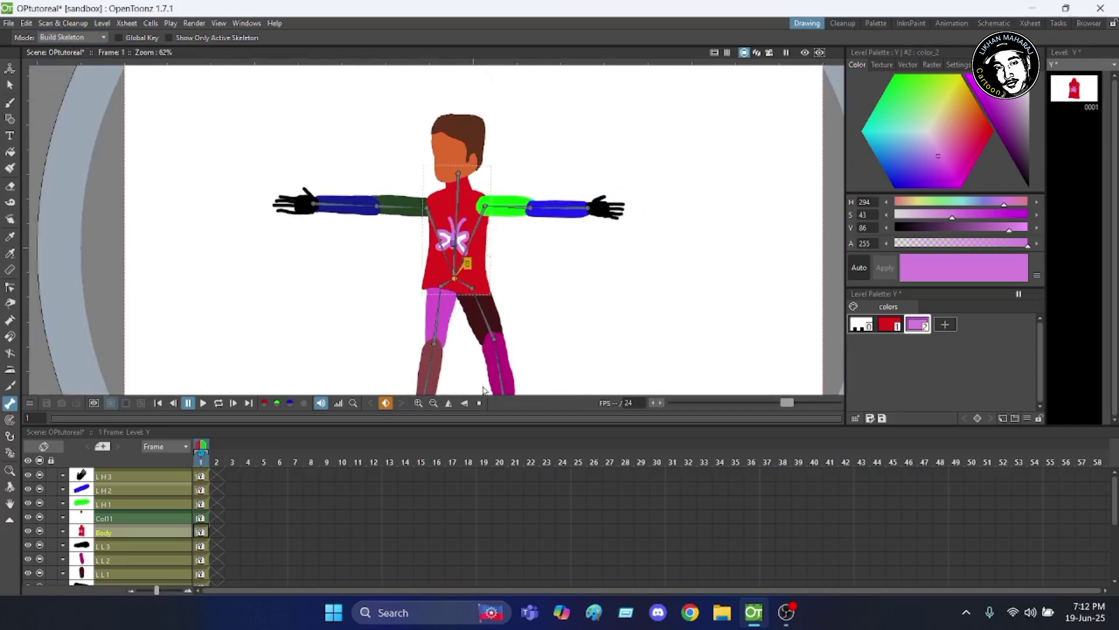
scroll(527, 299, up, 3)
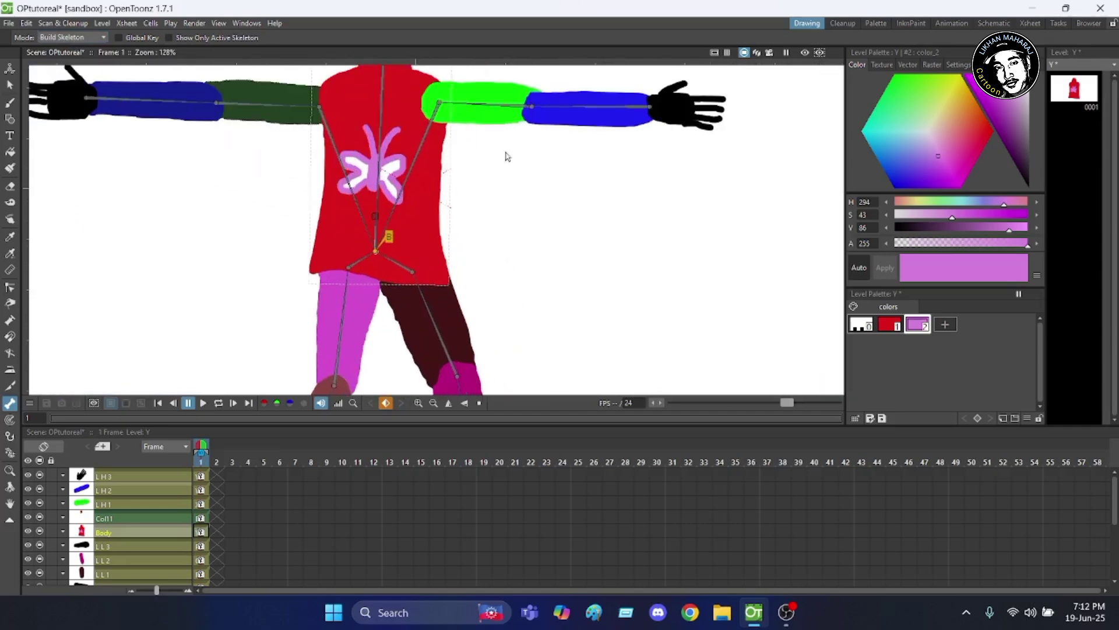
scroll(534, 166, down, 3)
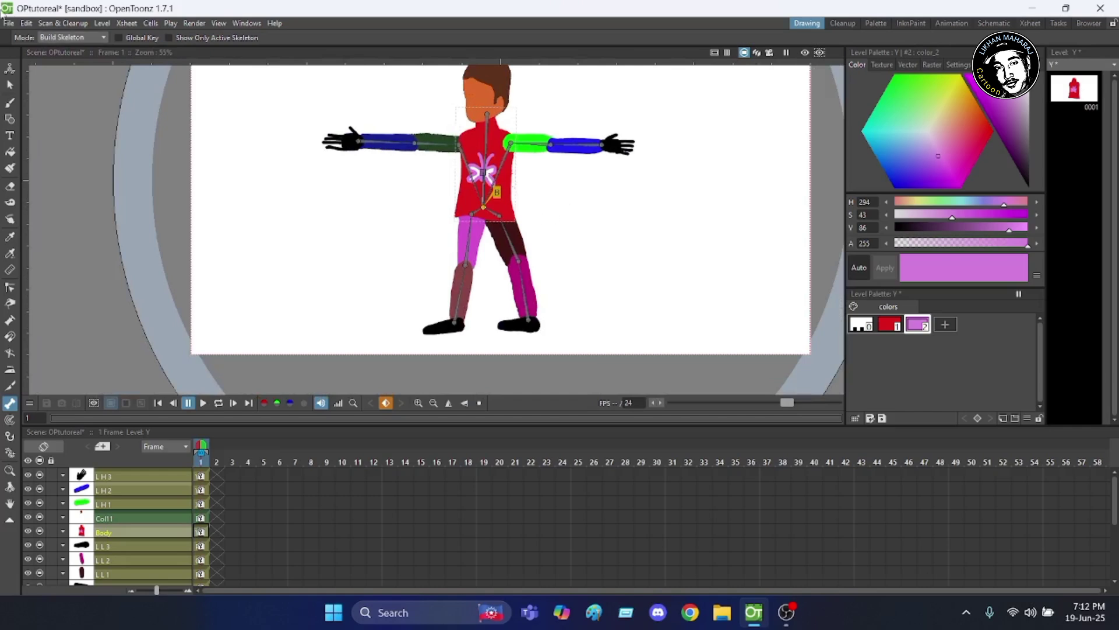
Switch the Skeleton tool to Animate mode and bring the whole character into view.
click(102, 39)
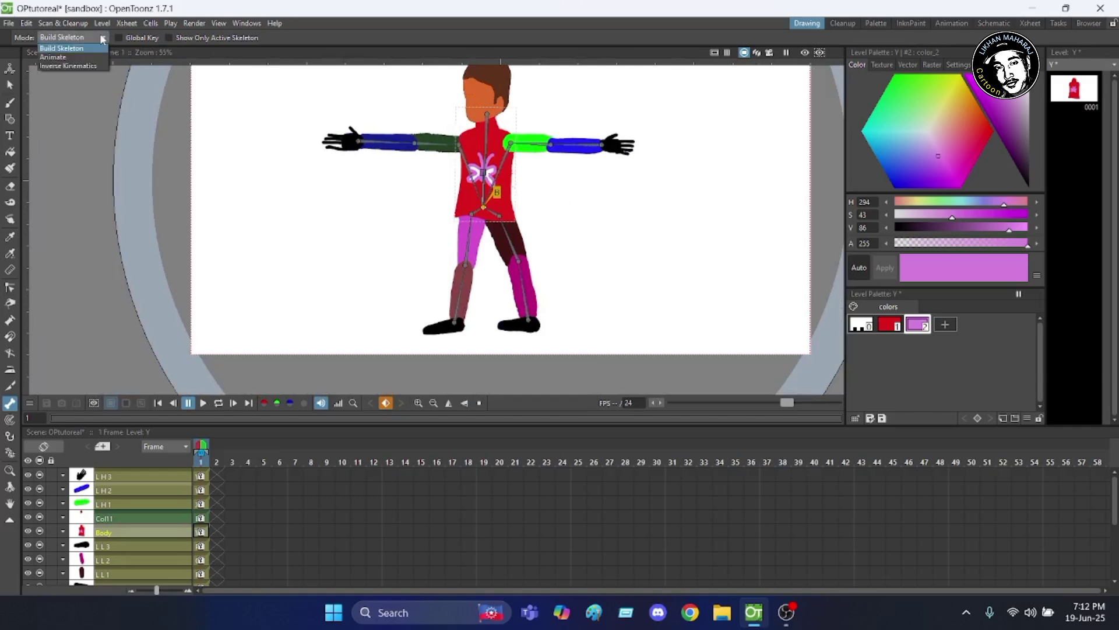
click(52, 58)
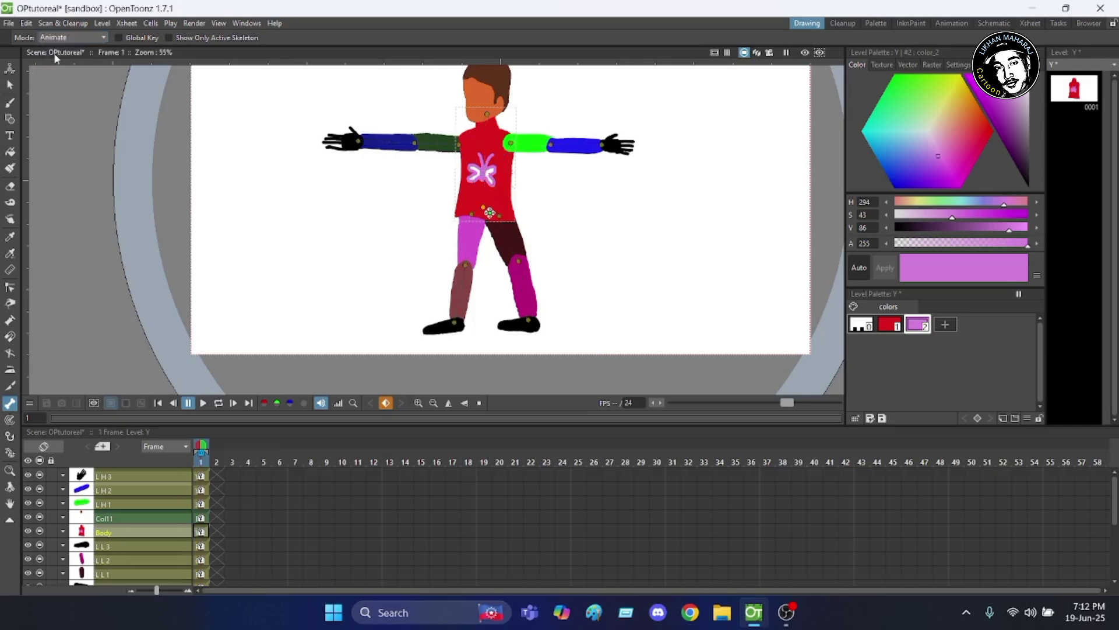
scroll(572, 121, down, 2)
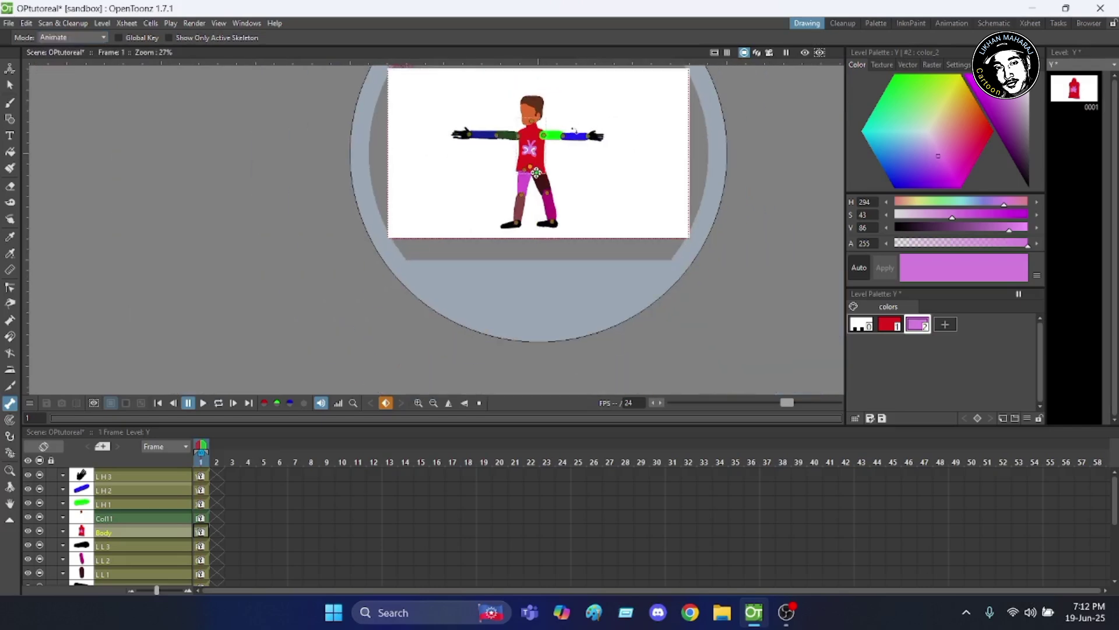
scroll(624, 95, up, 3)
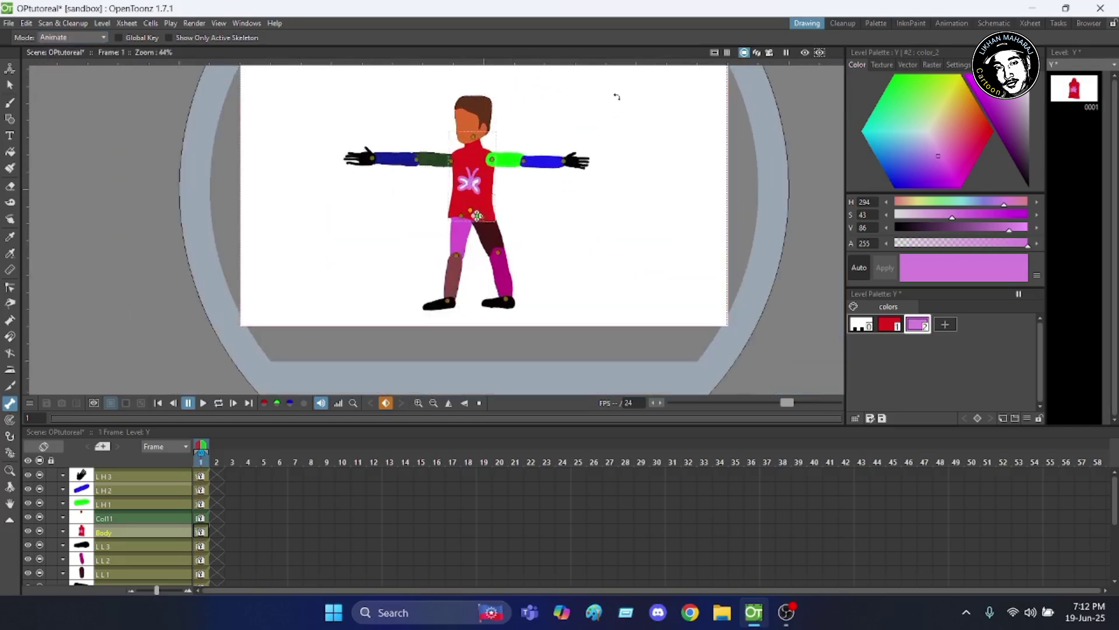
scroll(503, 282, down, 1)
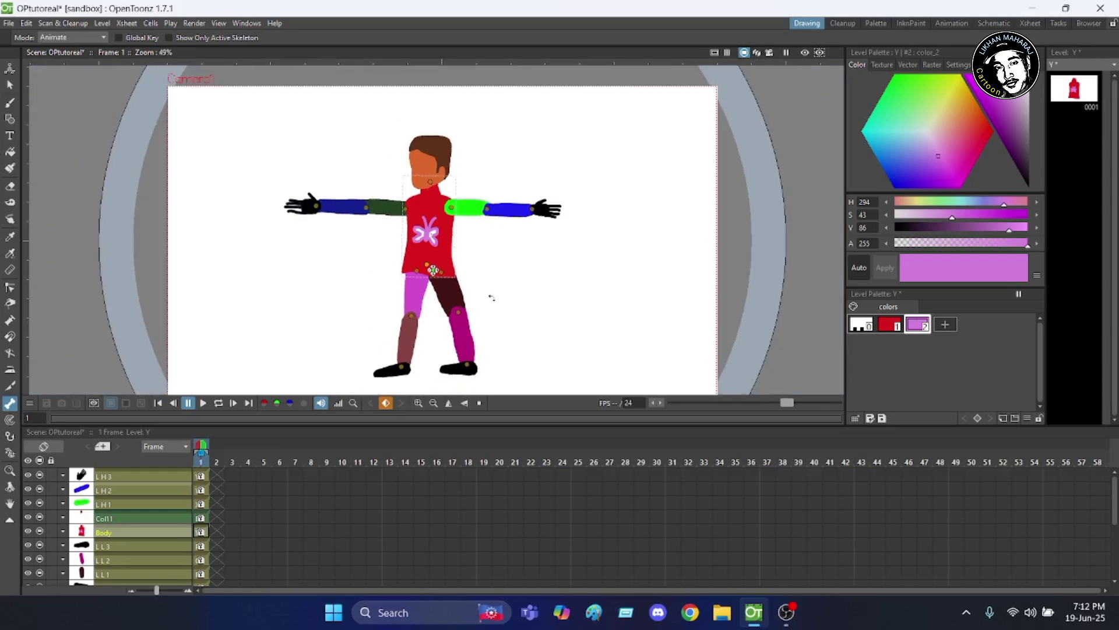
scroll(470, 159, down, 1)
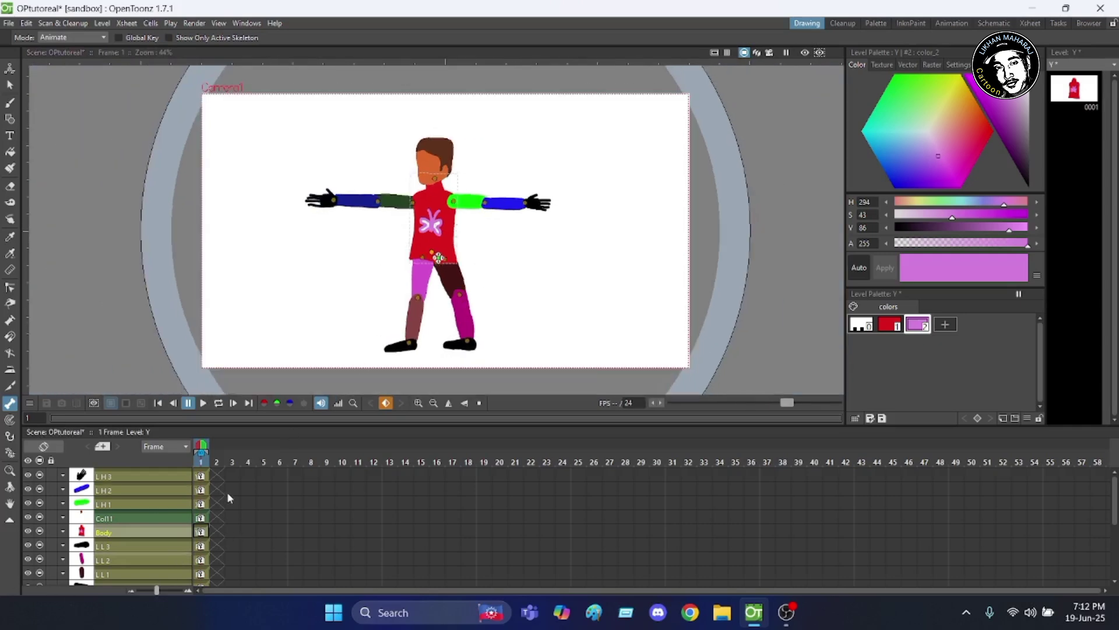
Review the character's columns and extend the exposure of all of them to frame 30.
scroll(229, 497, down, 2)
scroll(228, 496, down, 3)
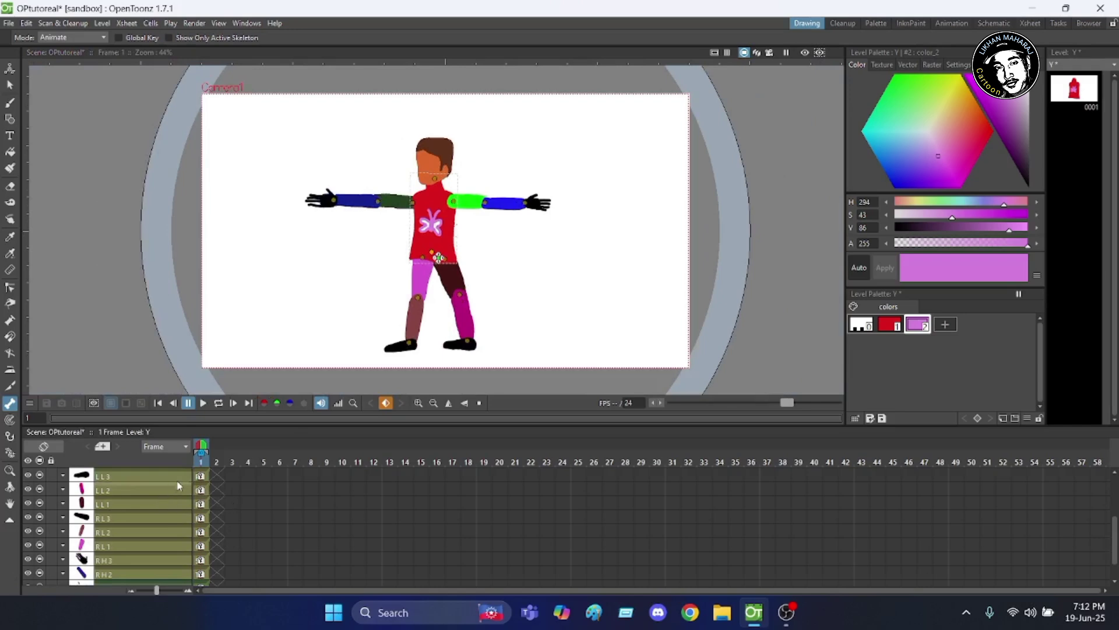
scroll(204, 483, down, 2)
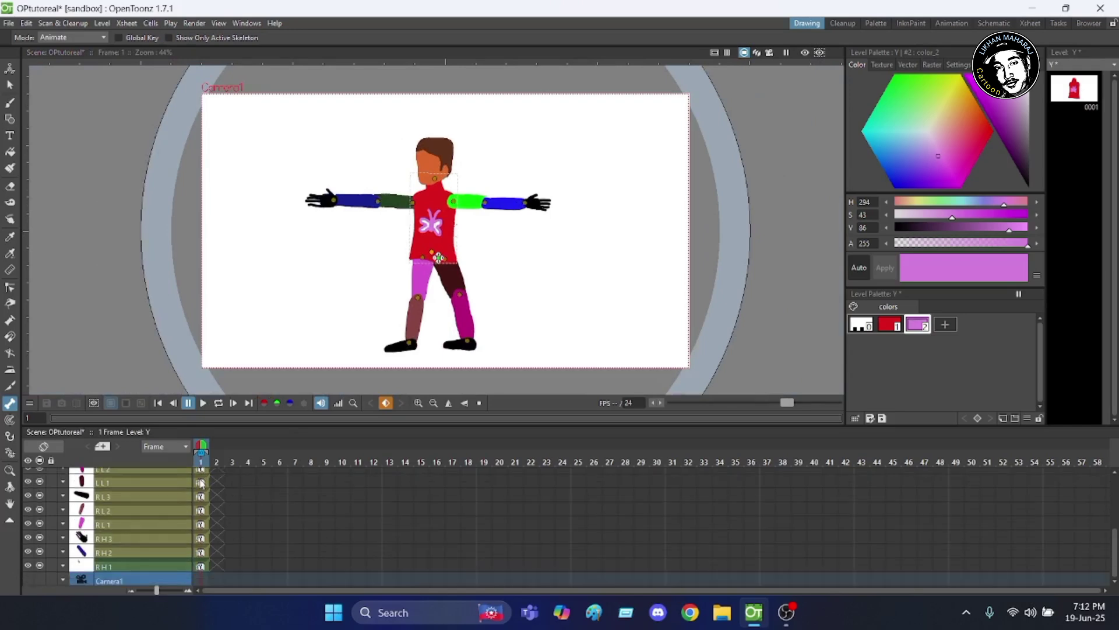
scroll(198, 489, up, 5)
scroll(197, 494, up, 2)
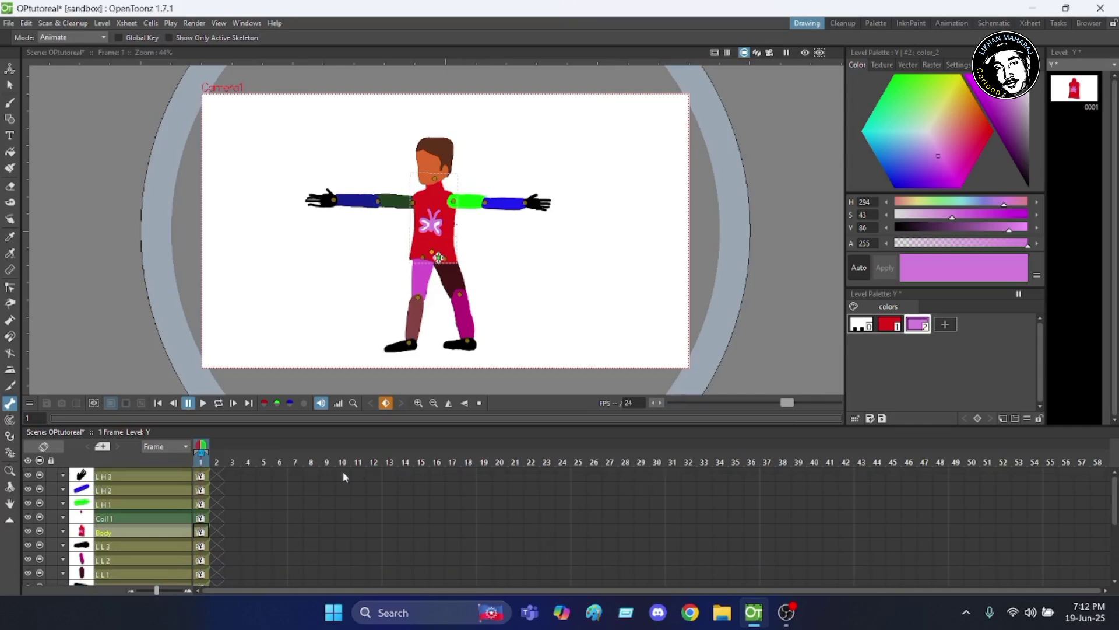
click(209, 476)
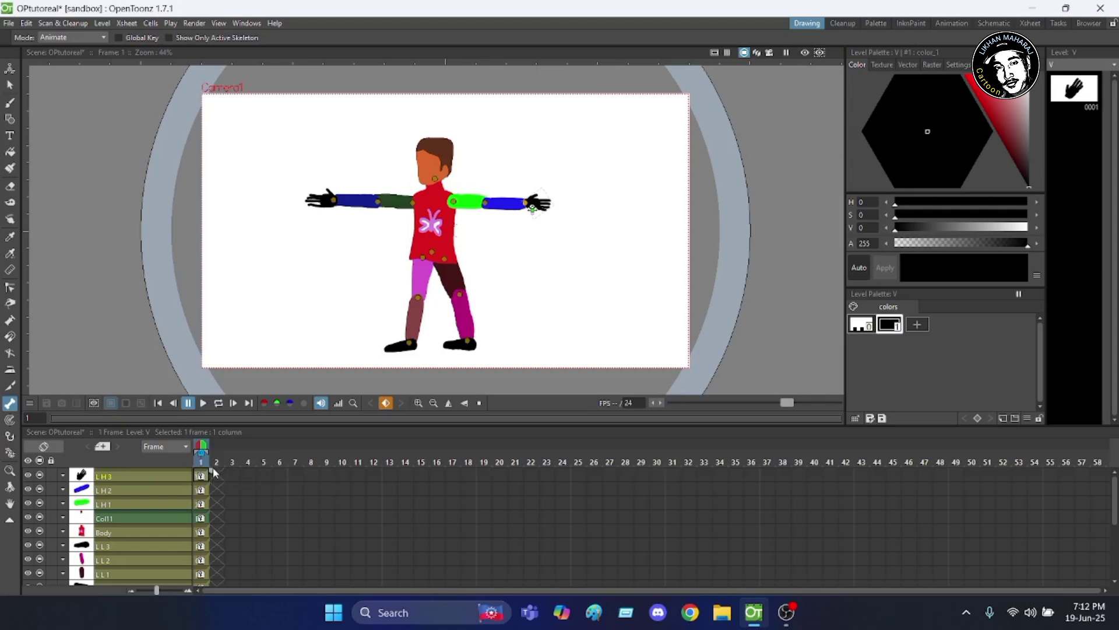
drag(270, 475, 670, 463)
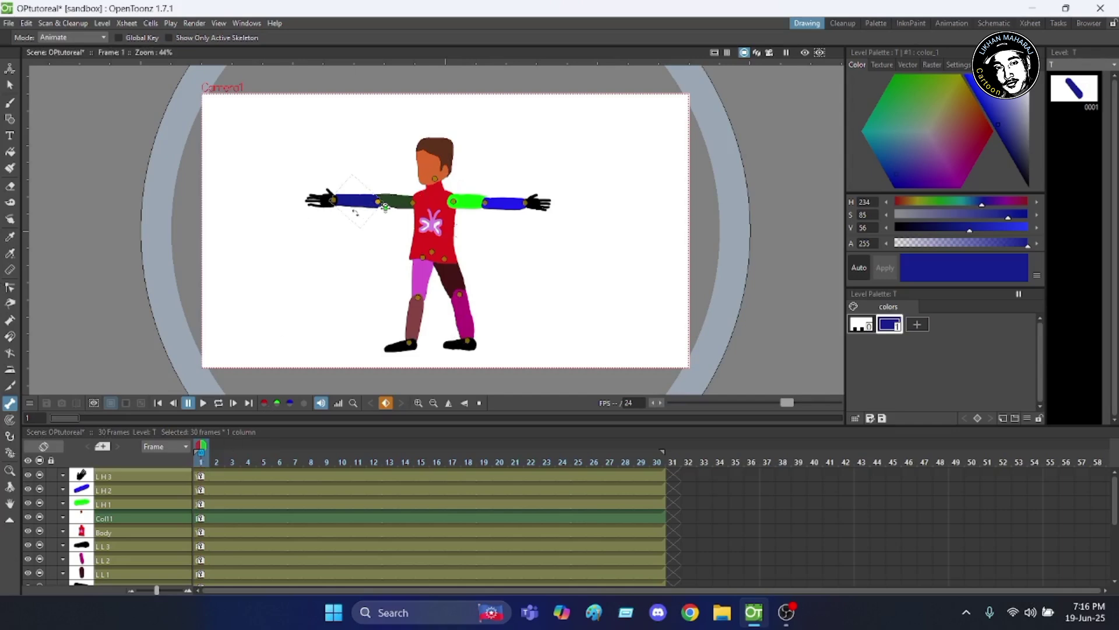
Pose the right arm on frame 1, swinging it down and back behind the torso with the hand beside the left thigh.
drag(386, 206, 412, 222)
click(396, 206)
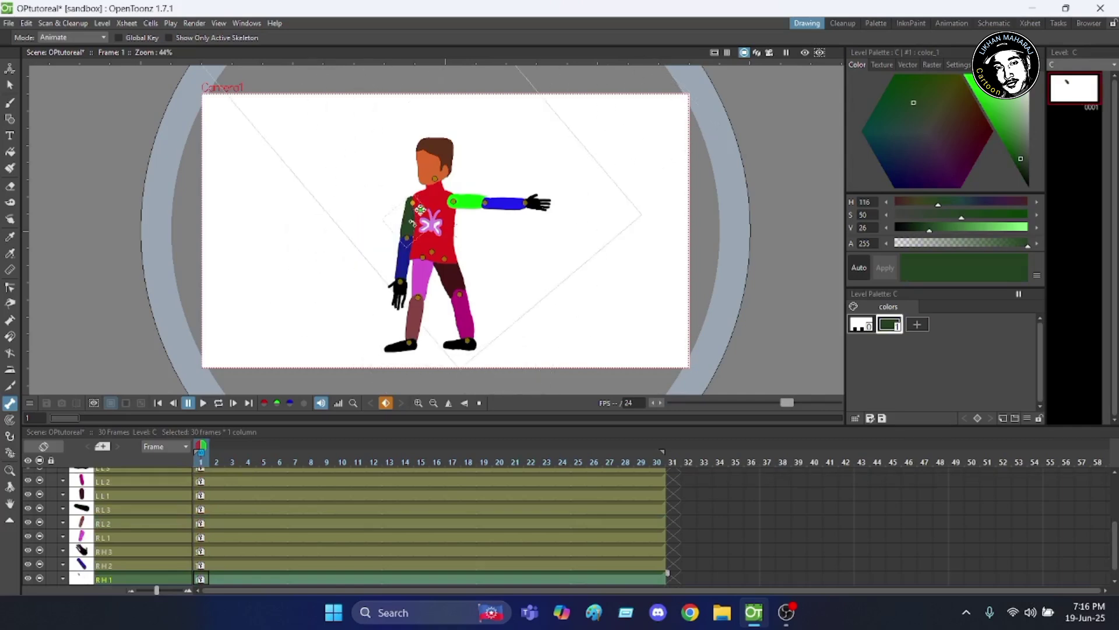
drag(420, 209, 420, 209)
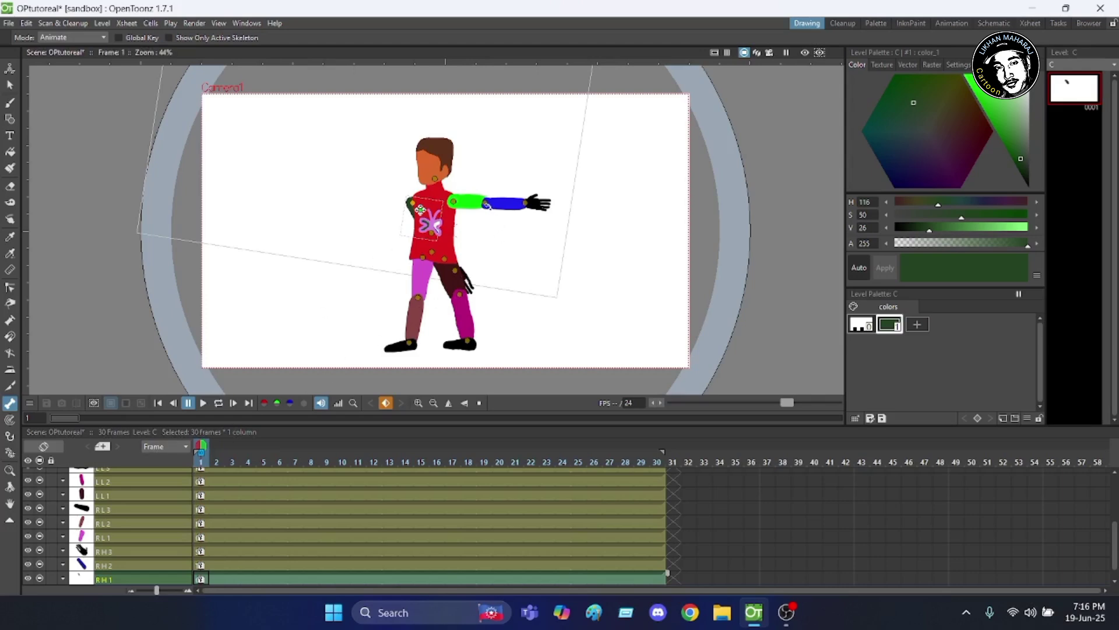
Pose the left arm on frame 1, lowering the upper arm beside the torso and bending the forearm forward across the waist.
click(460, 208)
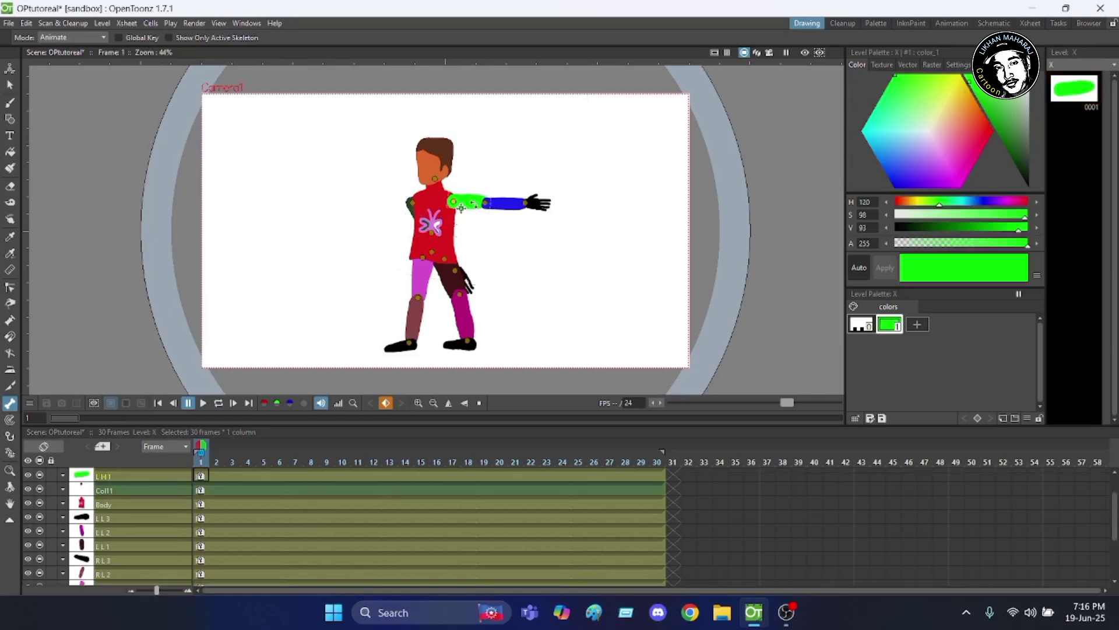
drag(460, 208, 461, 208)
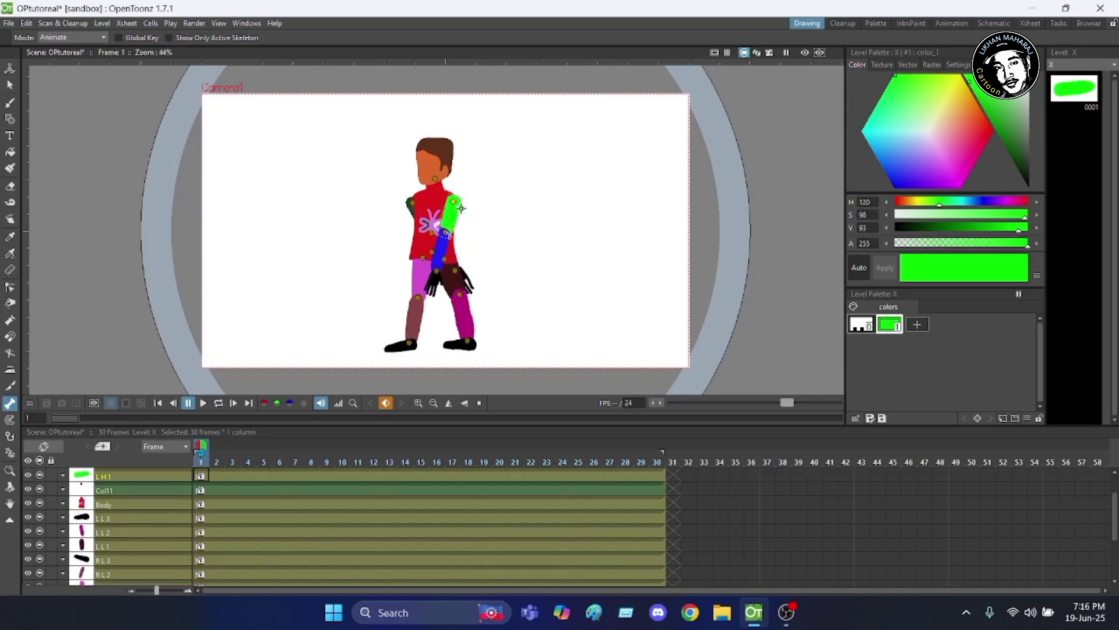
click(453, 238)
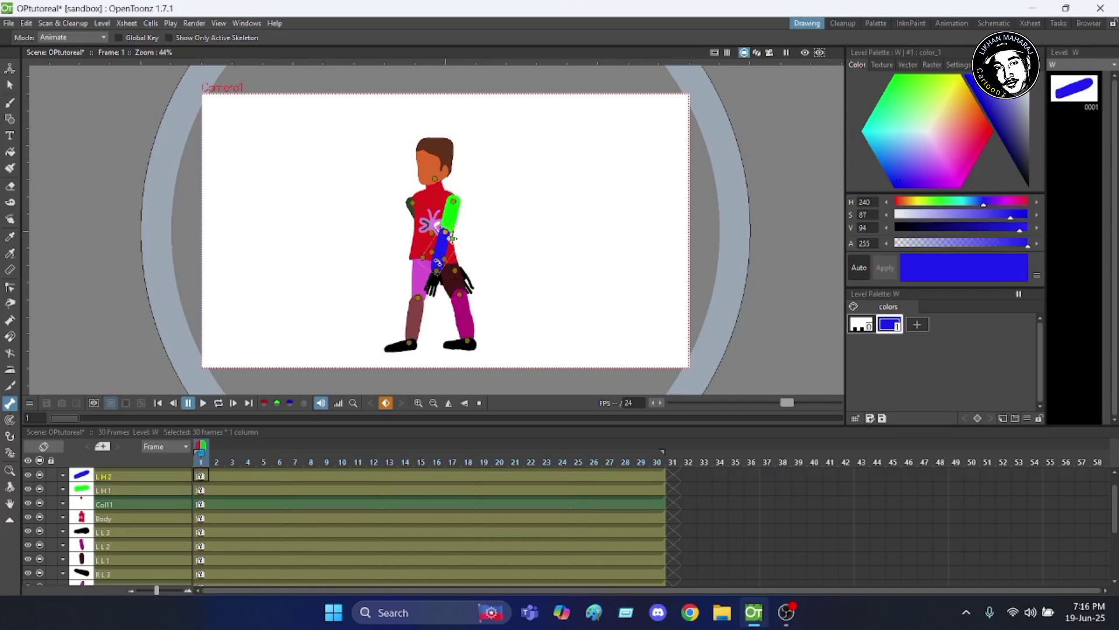
drag(452, 238, 452, 238)
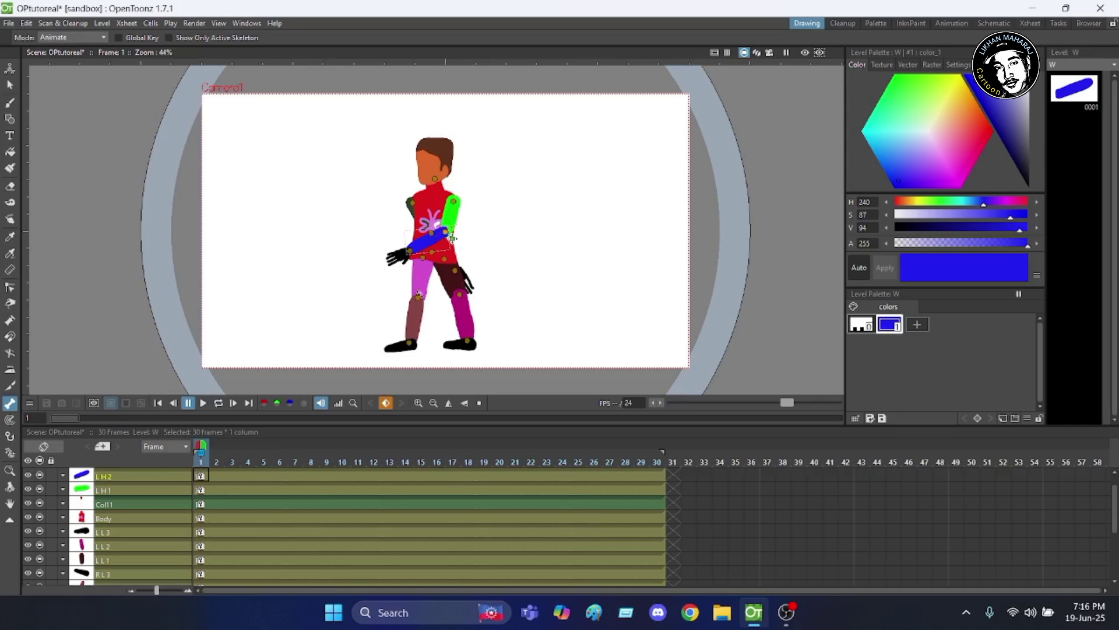
Pose both legs on frame 1, swinging the right thigh forward, straightening the left thigh down and bending both knees so the shins angle back.
click(418, 295)
drag(419, 291, 408, 325)
click(396, 301)
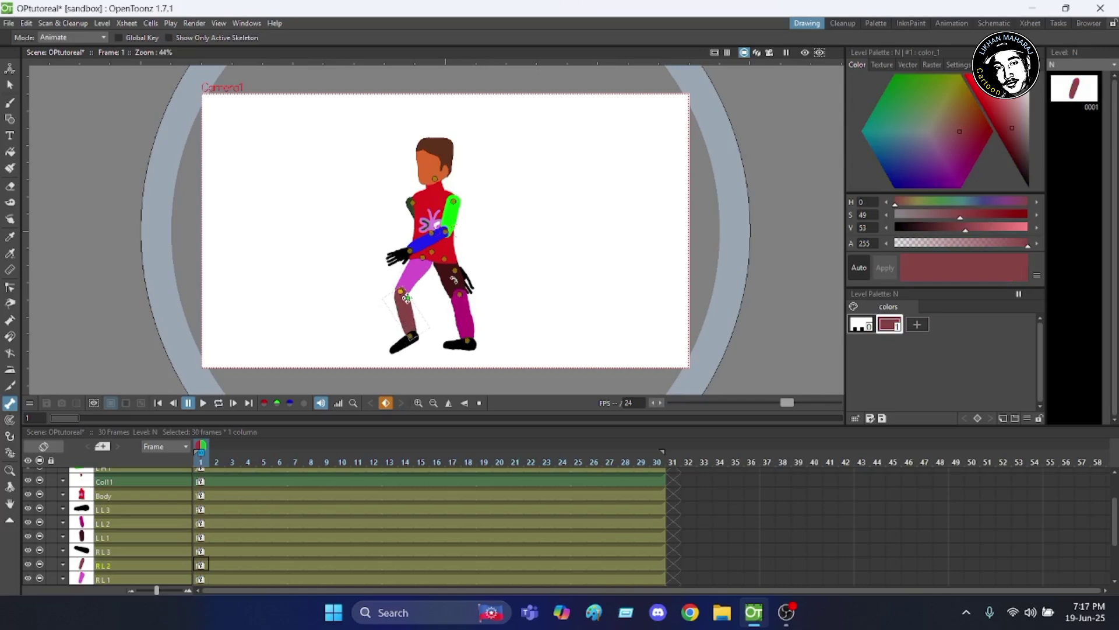
click(450, 281)
mouse_move(451, 286)
mouse_down()
mouse_move(452, 267)
mouse_move(456, 305)
mouse_up()
click(455, 304)
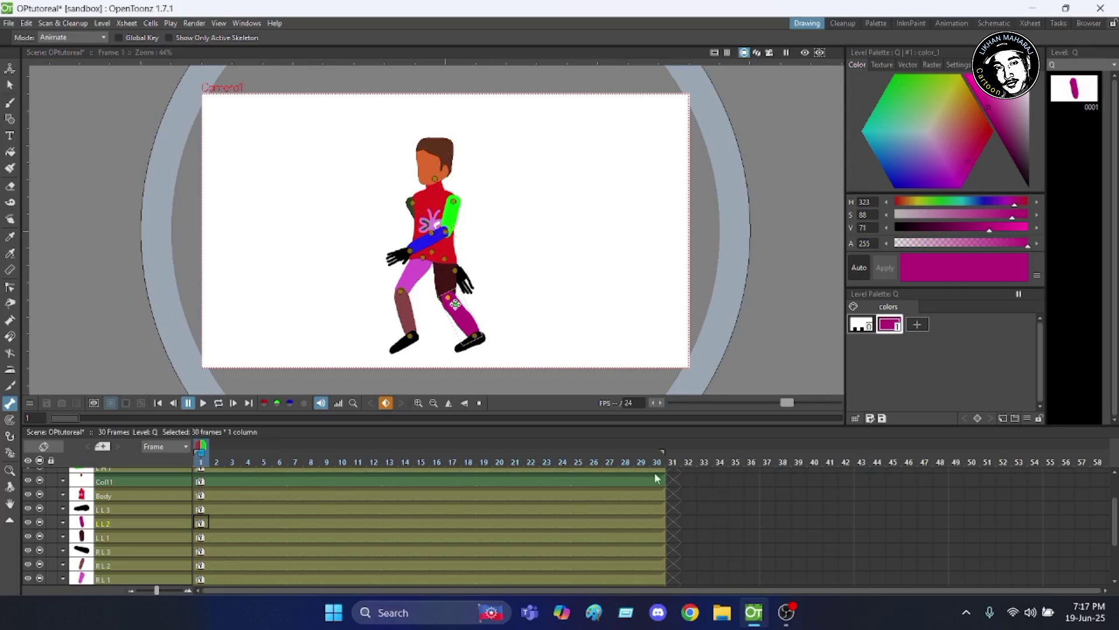
Set keyframes on frame 30 for the left arm columns L H 3, L H 2 and L H 1.
click(656, 460)
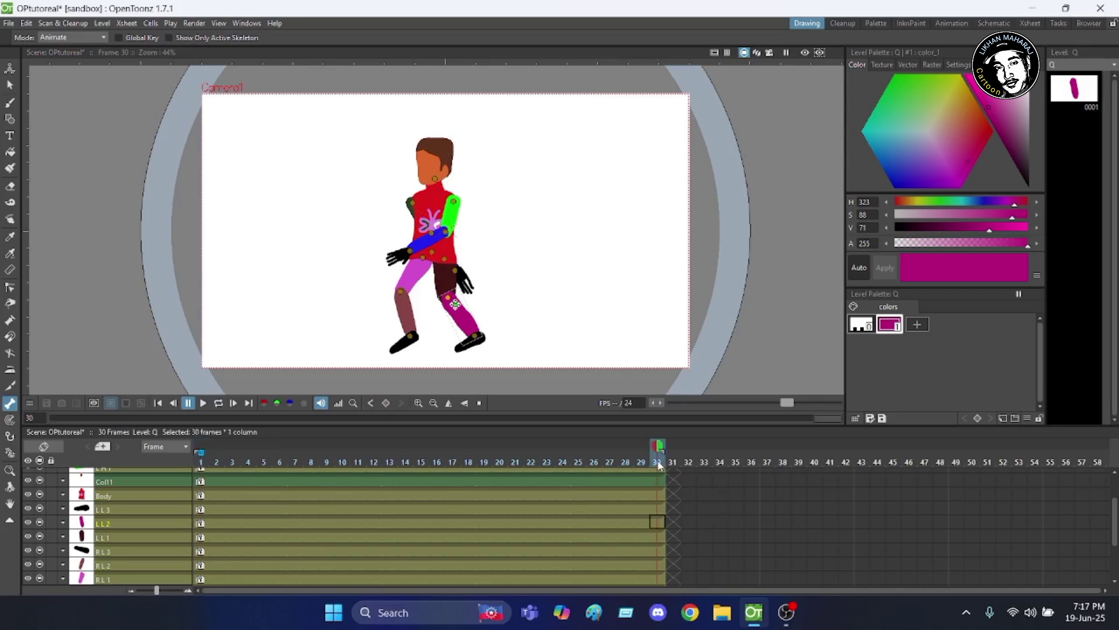
scroll(668, 484, up, 3)
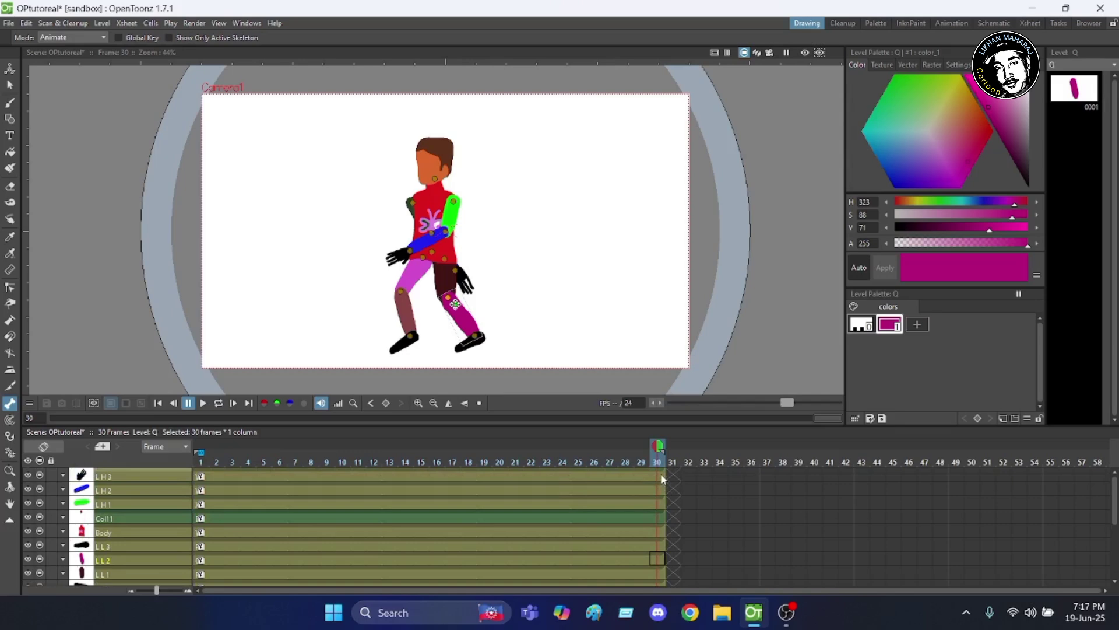
click(658, 475)
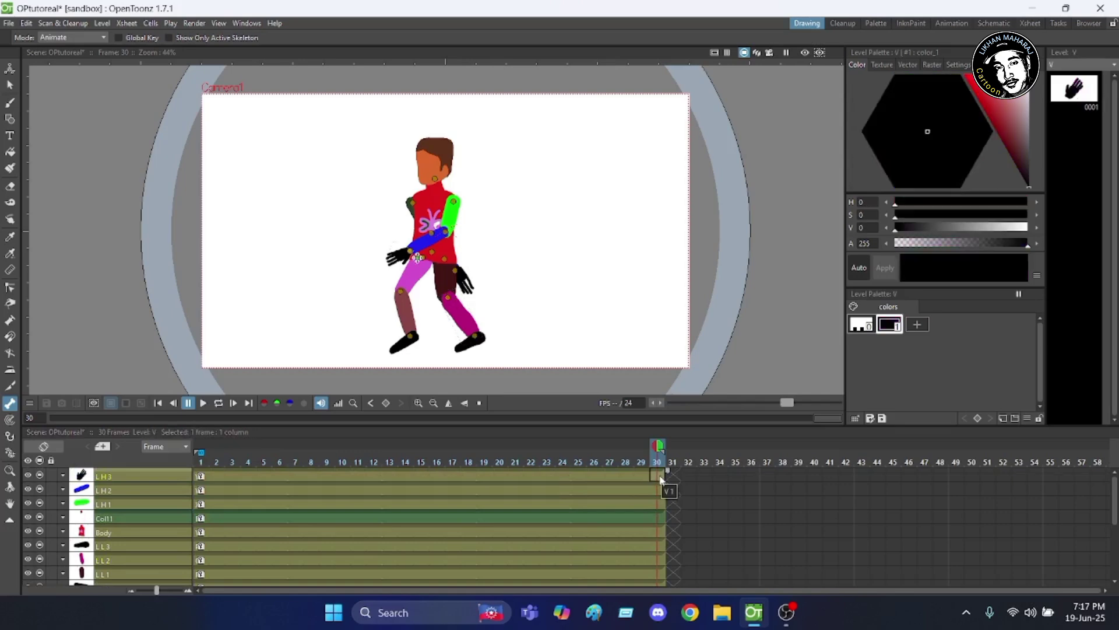
click(661, 478)
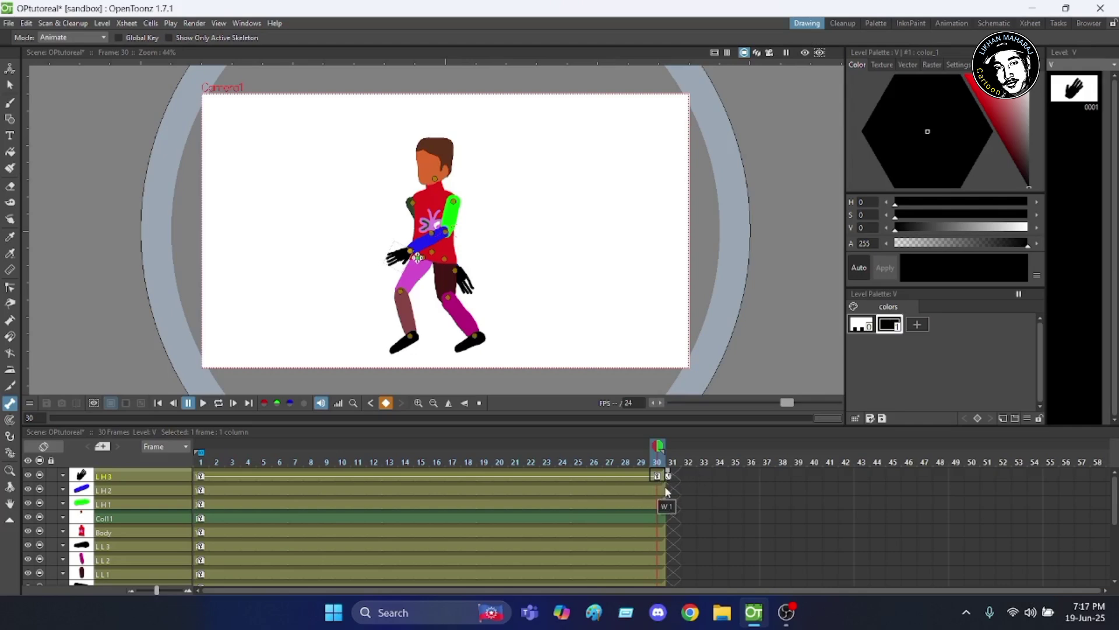
click(658, 489)
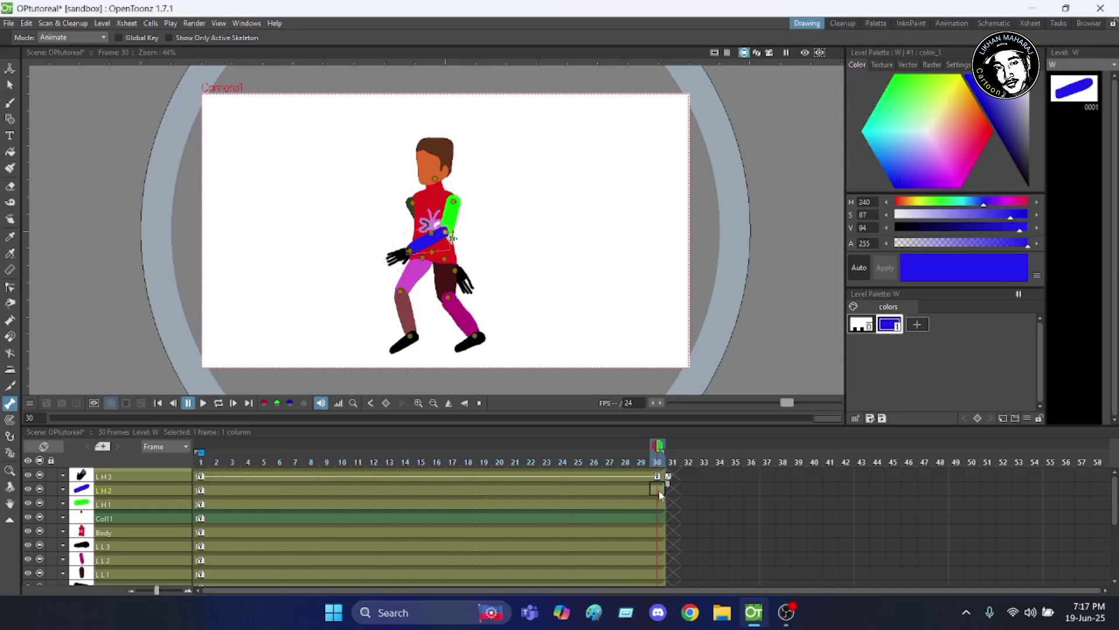
click(661, 492)
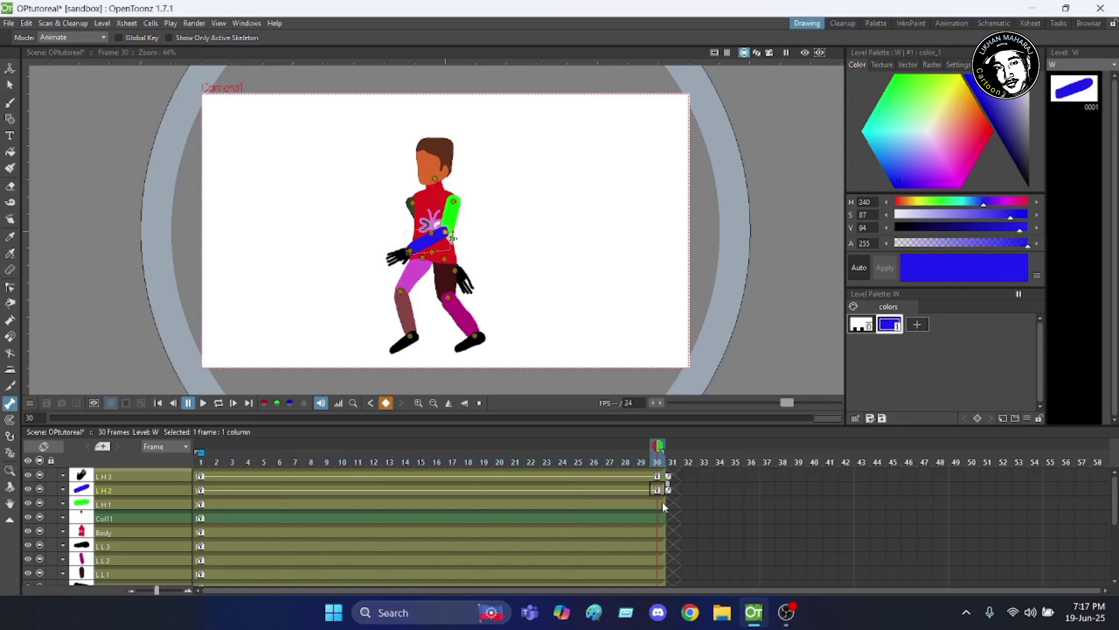
click(660, 504)
click(661, 505)
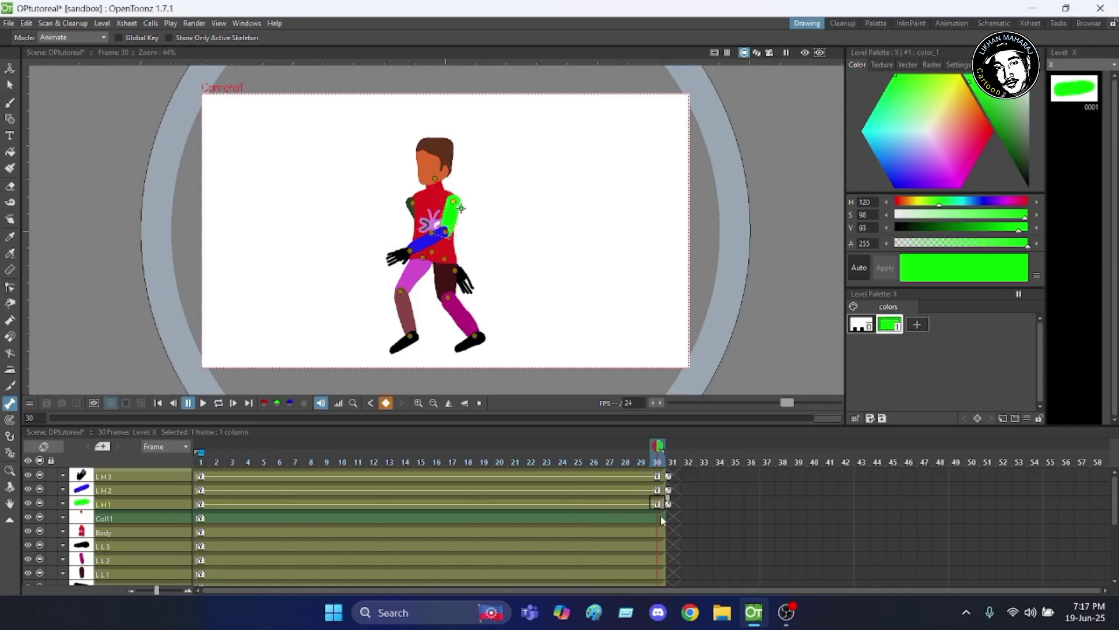
Set keyframes on frame 30 for the Col11 and Body columns.
click(660, 516)
click(660, 518)
click(658, 529)
click(660, 531)
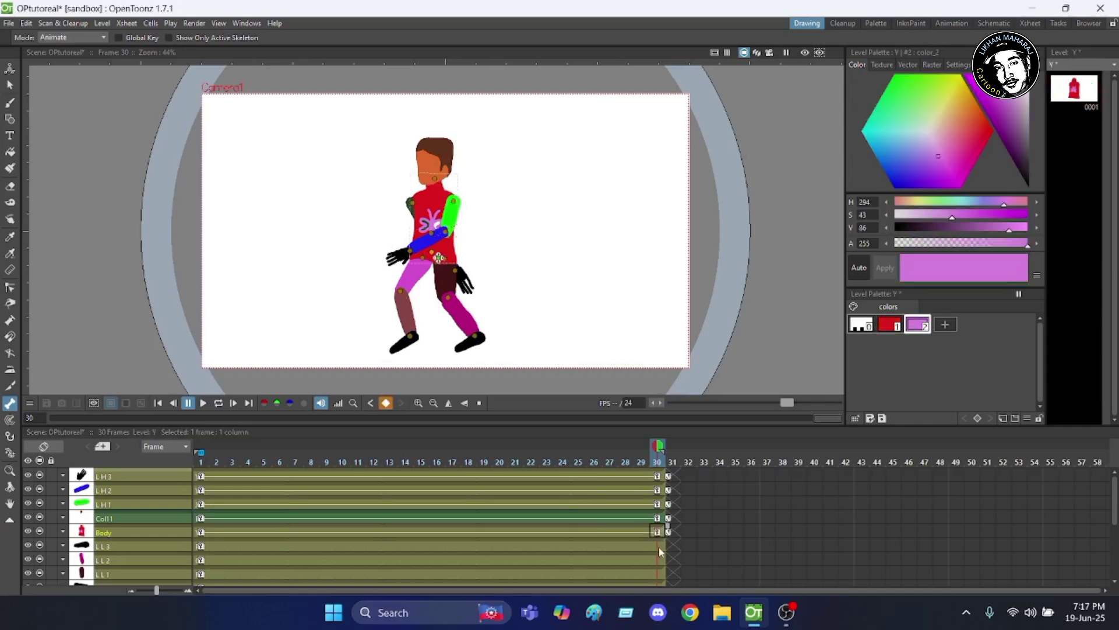
Set keyframes on frame 30 for the left leg columns L L 3, L L 2 and L L 1.
click(659, 546)
click(659, 545)
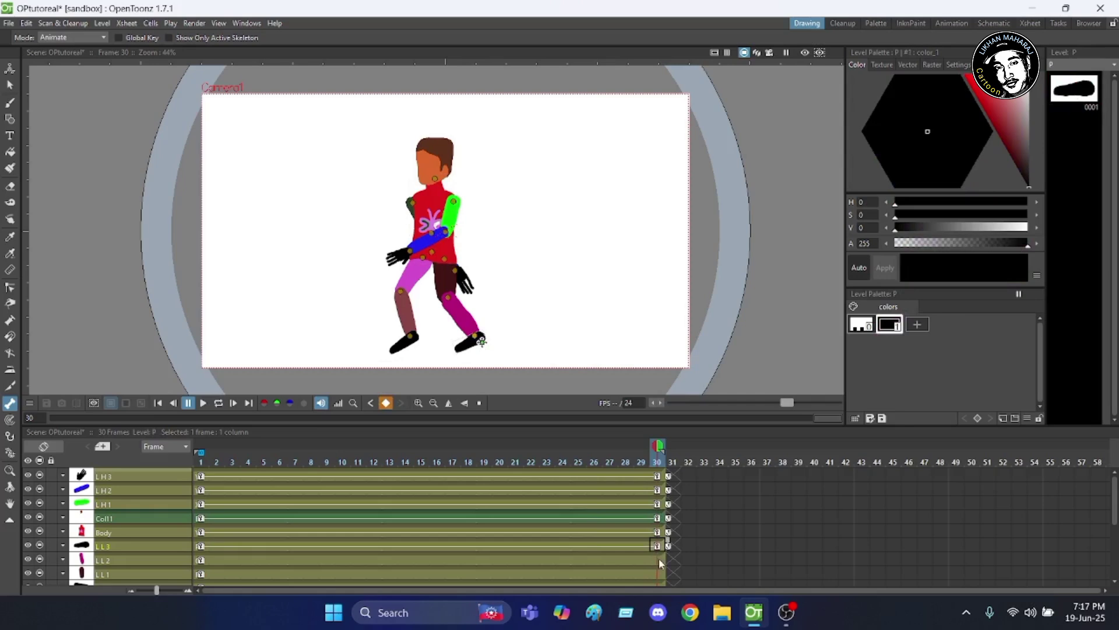
click(659, 559)
click(659, 559)
click(658, 573)
click(659, 574)
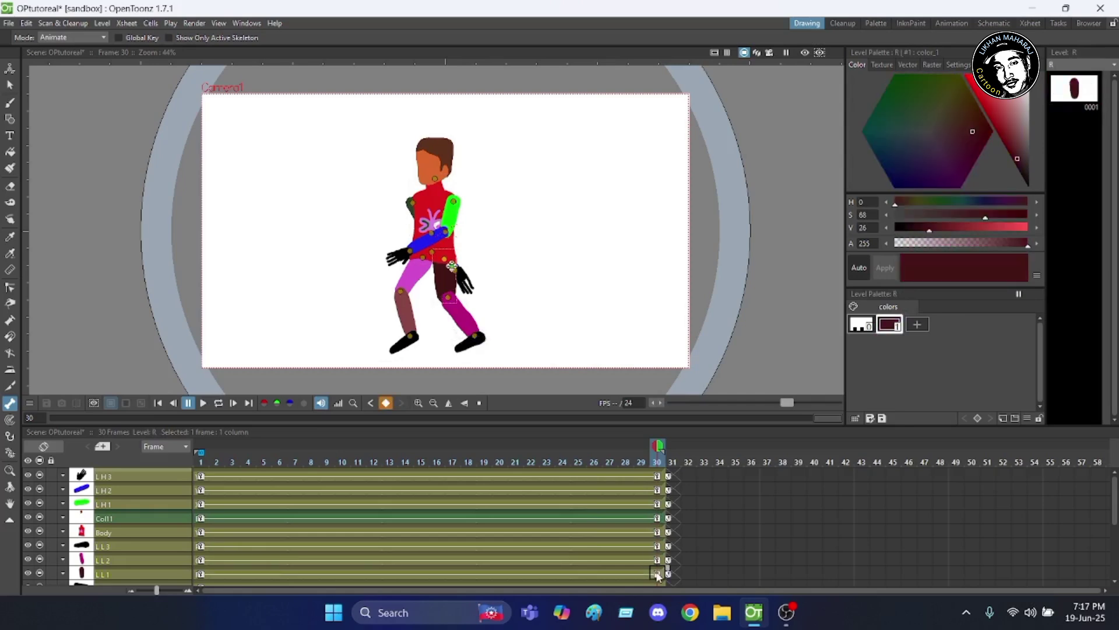
Set keyframes on frame 30 for the right leg columns R L 3, R L 2 and R L 1.
scroll(720, 517, down, 2)
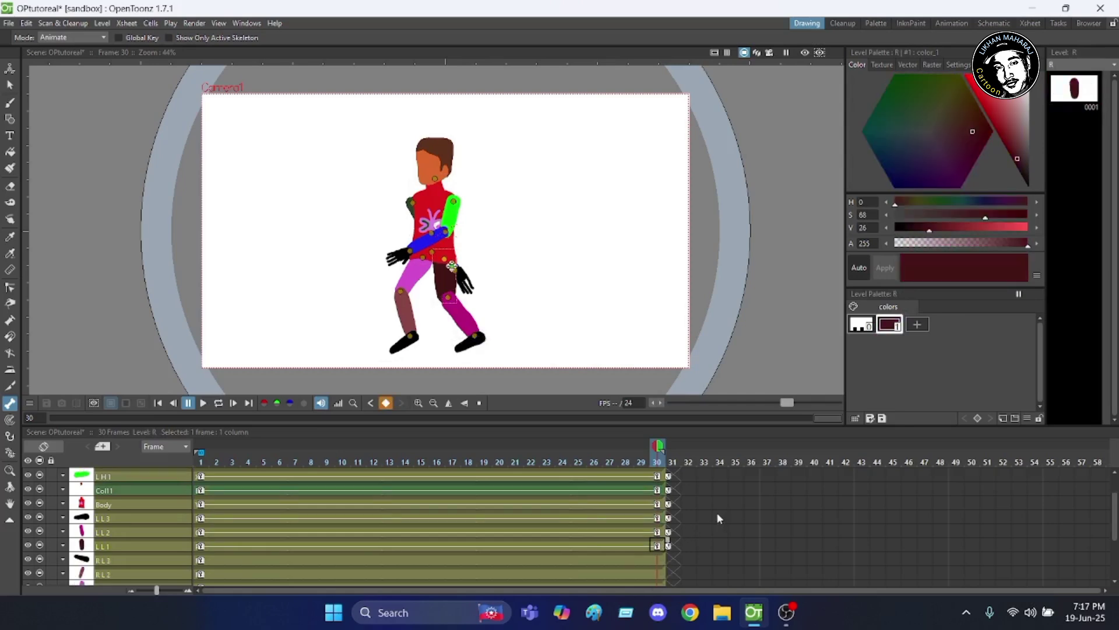
click(659, 560)
click(659, 560)
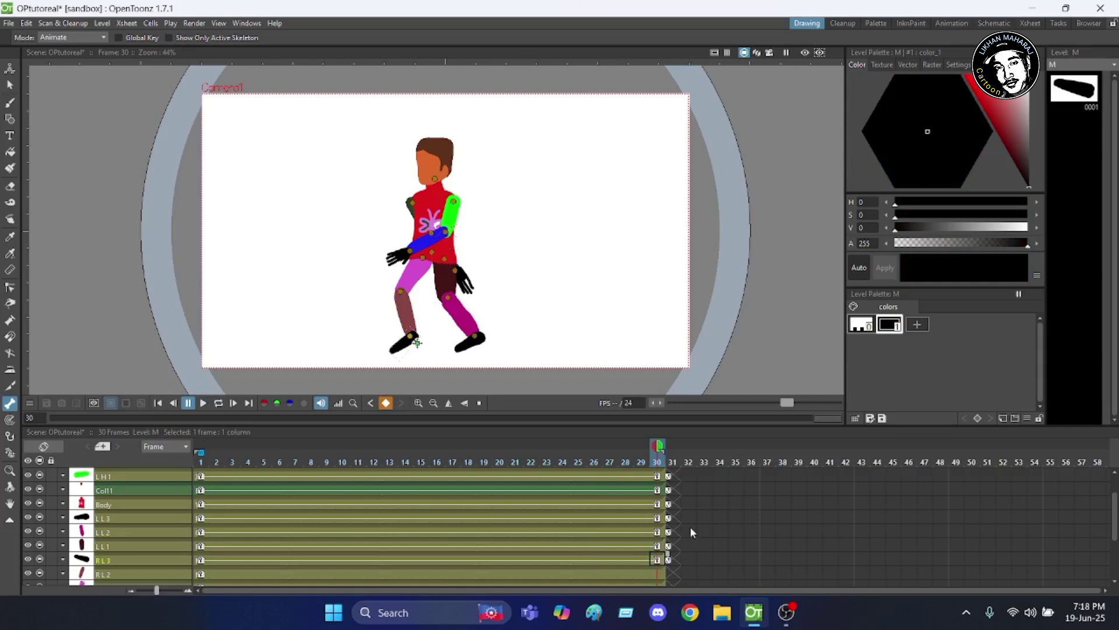
scroll(691, 529, down, 3)
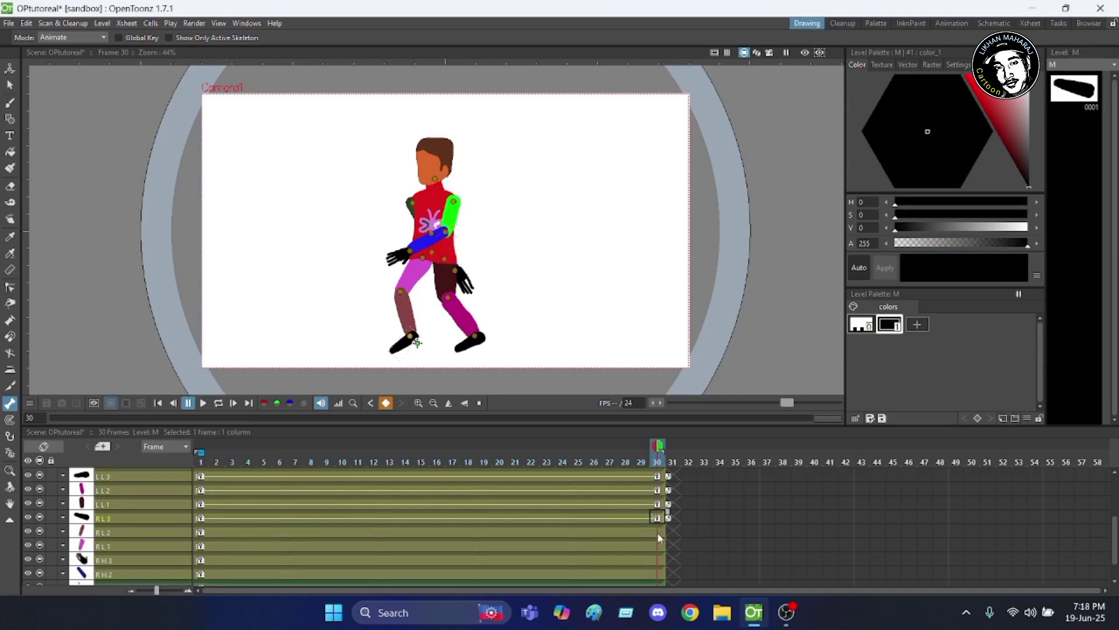
click(659, 533)
click(659, 534)
click(656, 547)
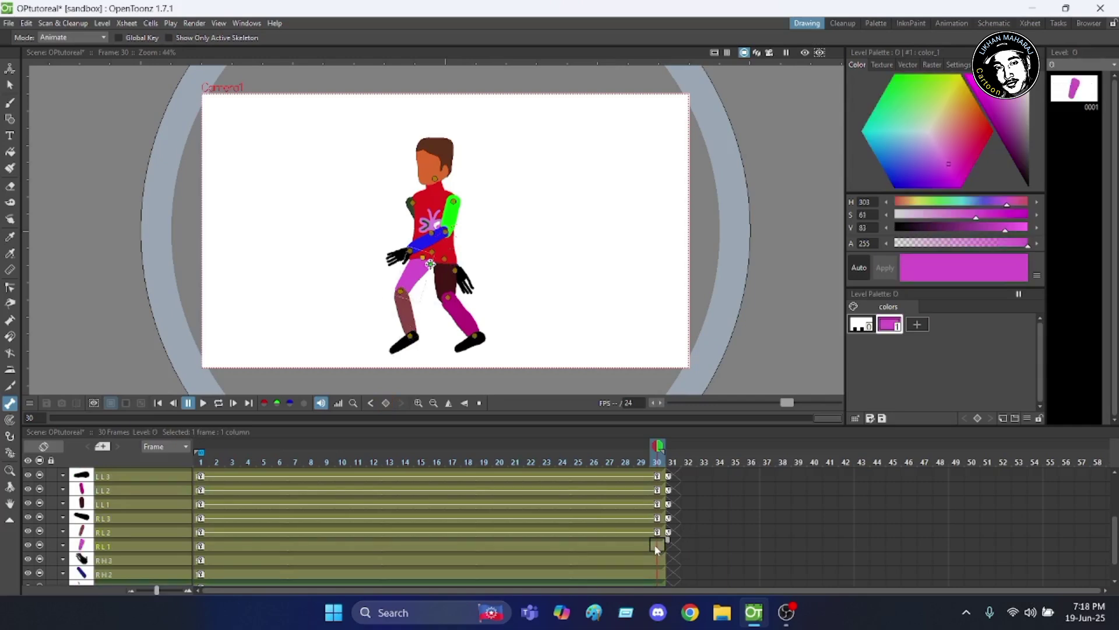
click(656, 546)
Set keyframes on frame 30 for the right arm columns R H 3, R H 2 and R H 1.
click(657, 559)
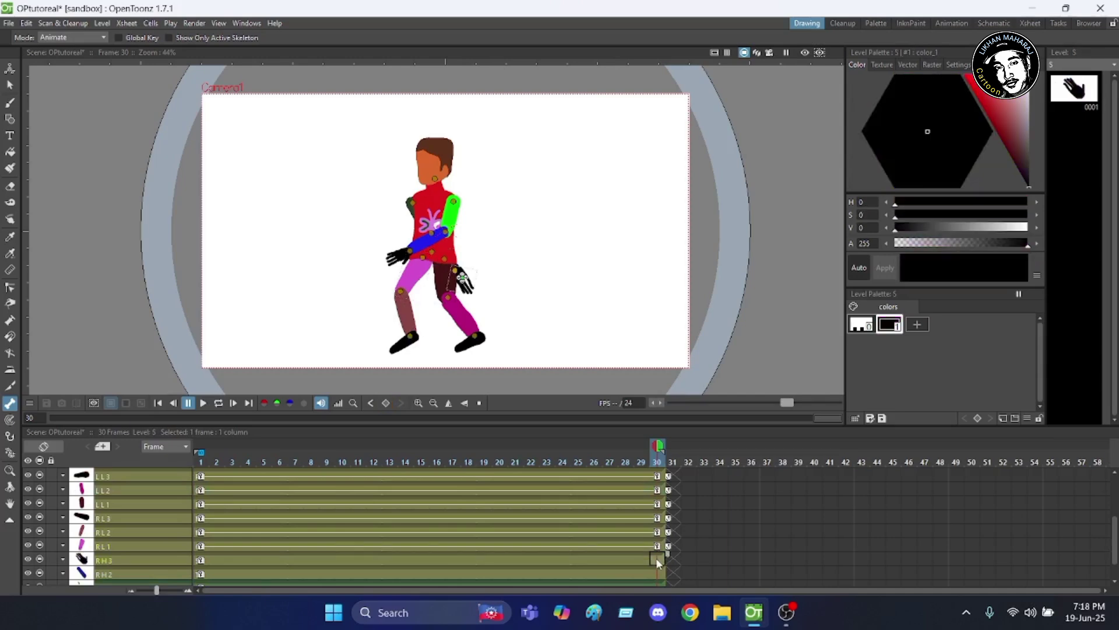
click(656, 558)
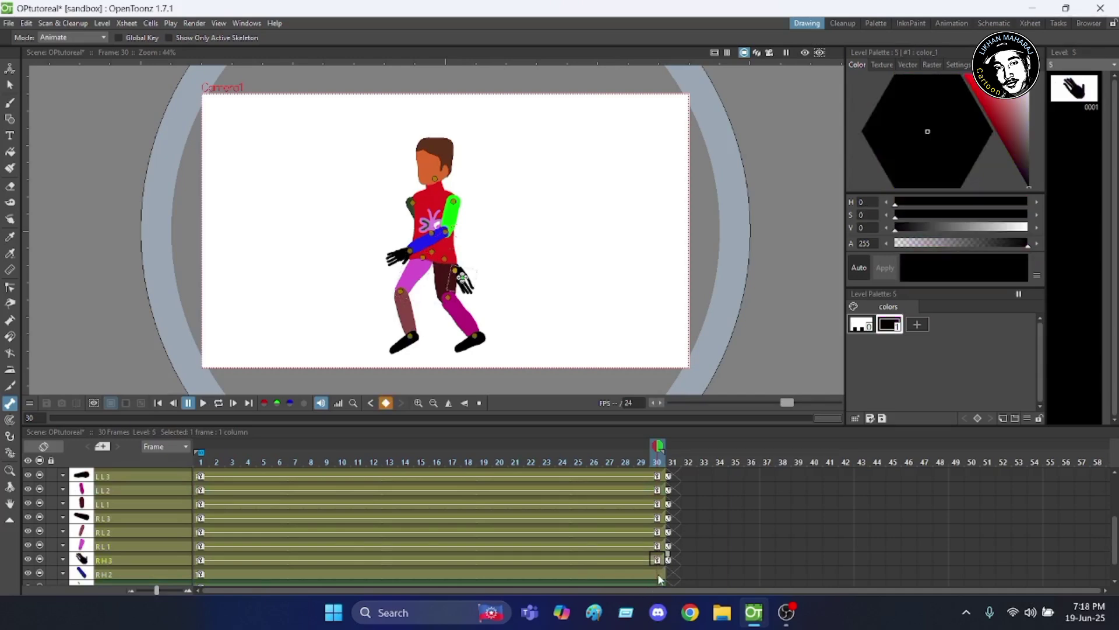
click(660, 573)
click(660, 572)
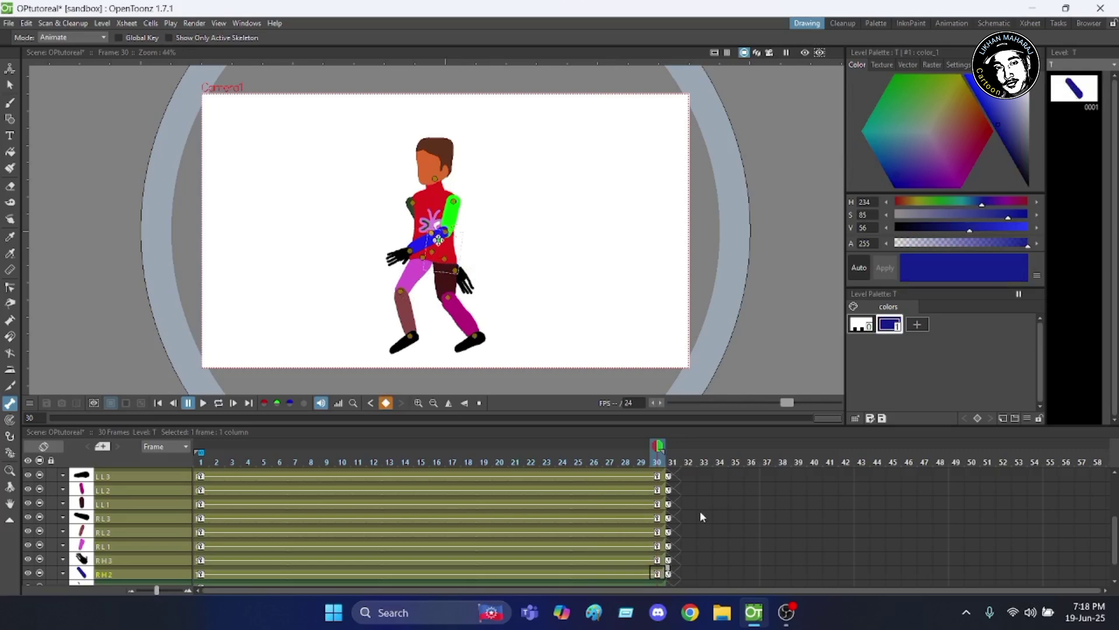
scroll(699, 510, down, 1)
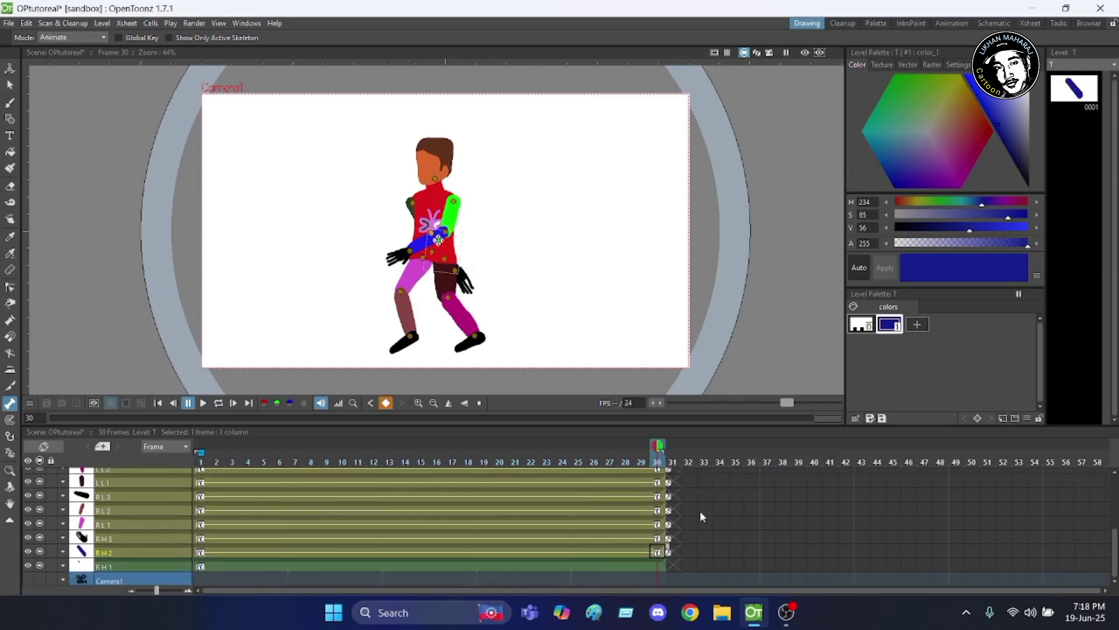
click(662, 569)
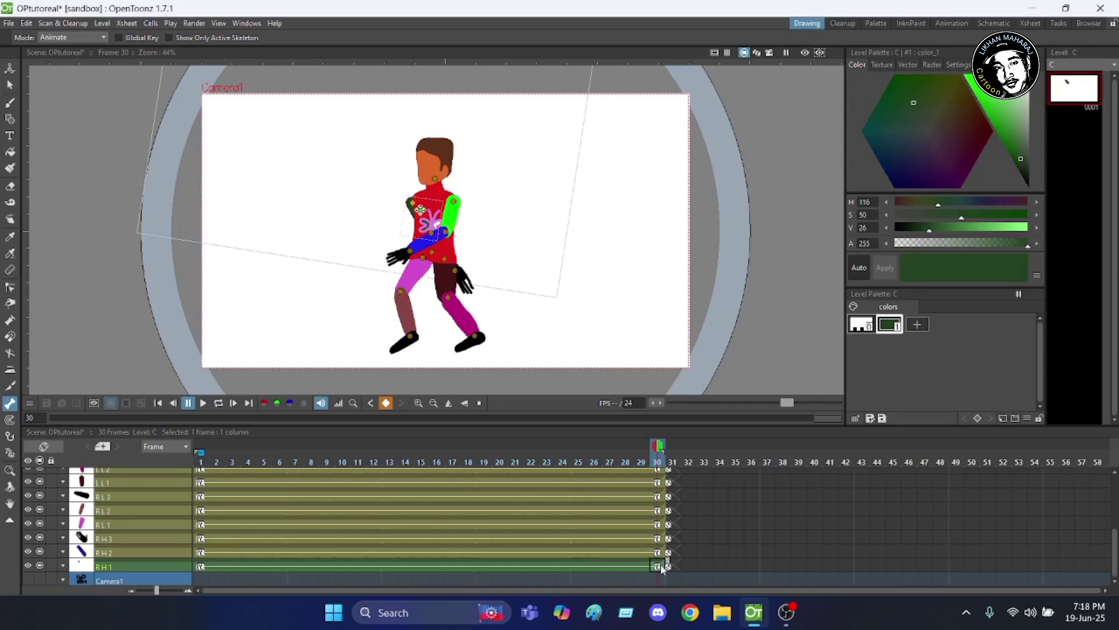
Pose the left arm on frame 15, swinging the upper arm back behind the torso with the forearm hanging down and the hand beside the hip.
scroll(651, 516, up, 1)
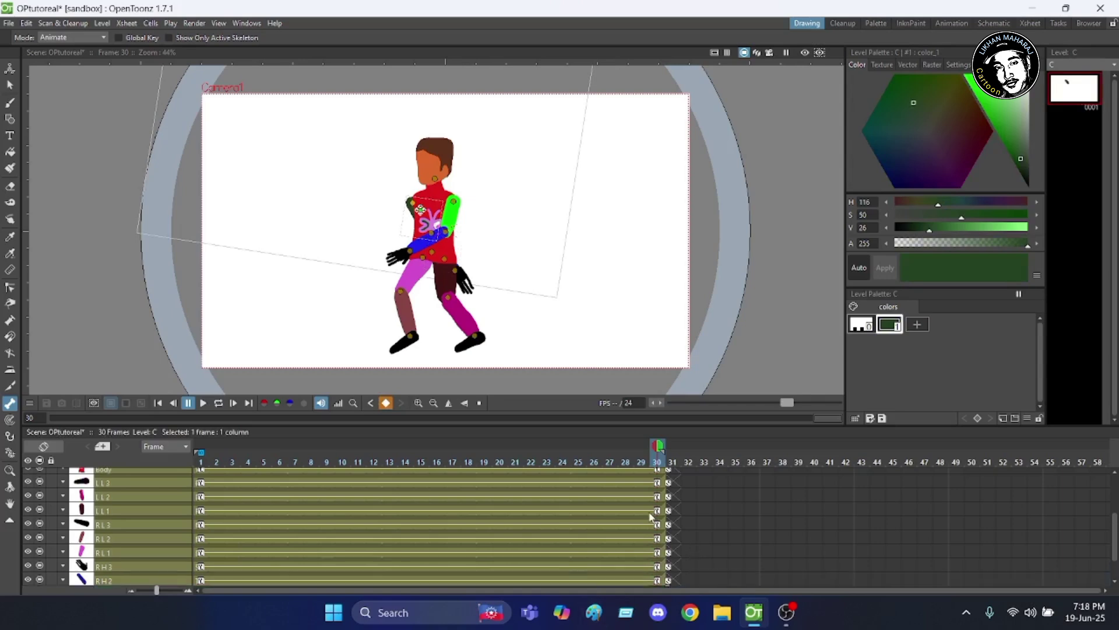
scroll(651, 517, up, 3)
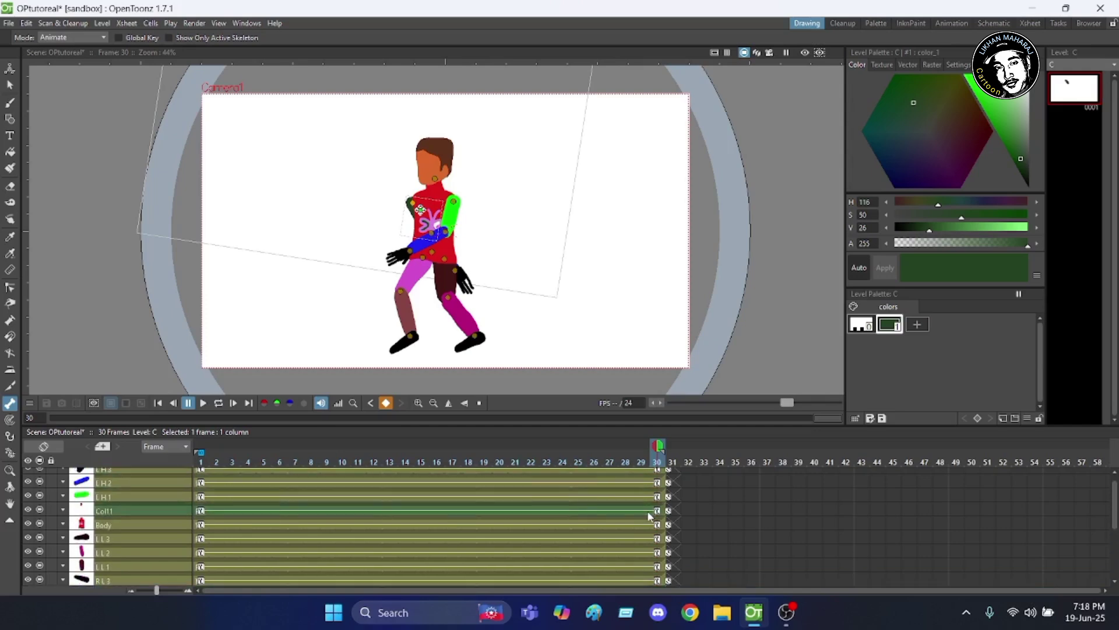
scroll(652, 516, up, 1)
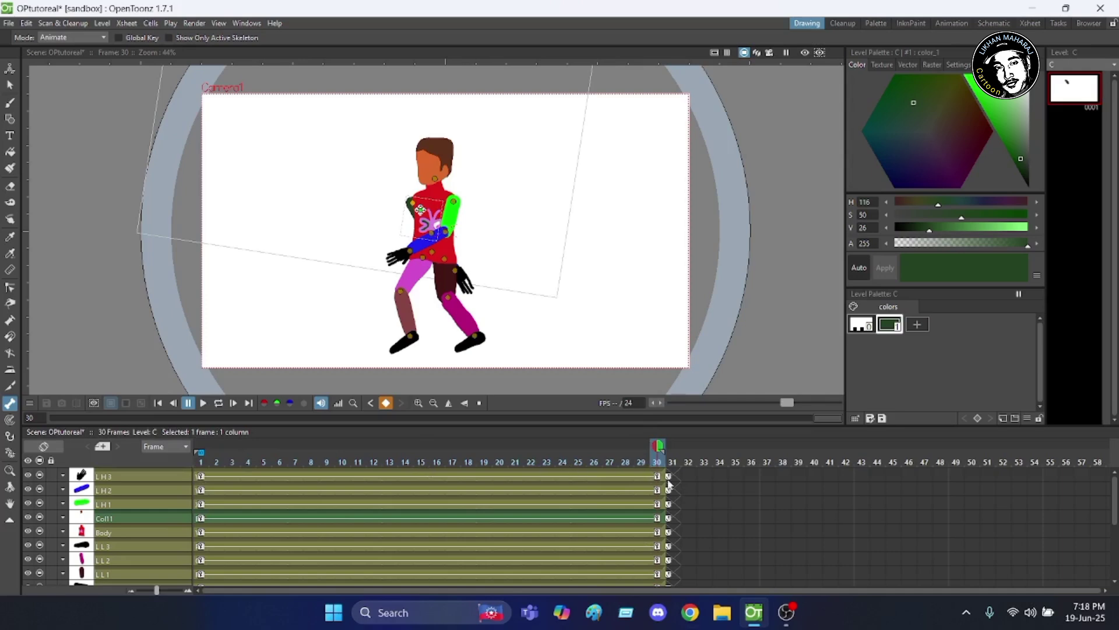
click(422, 462)
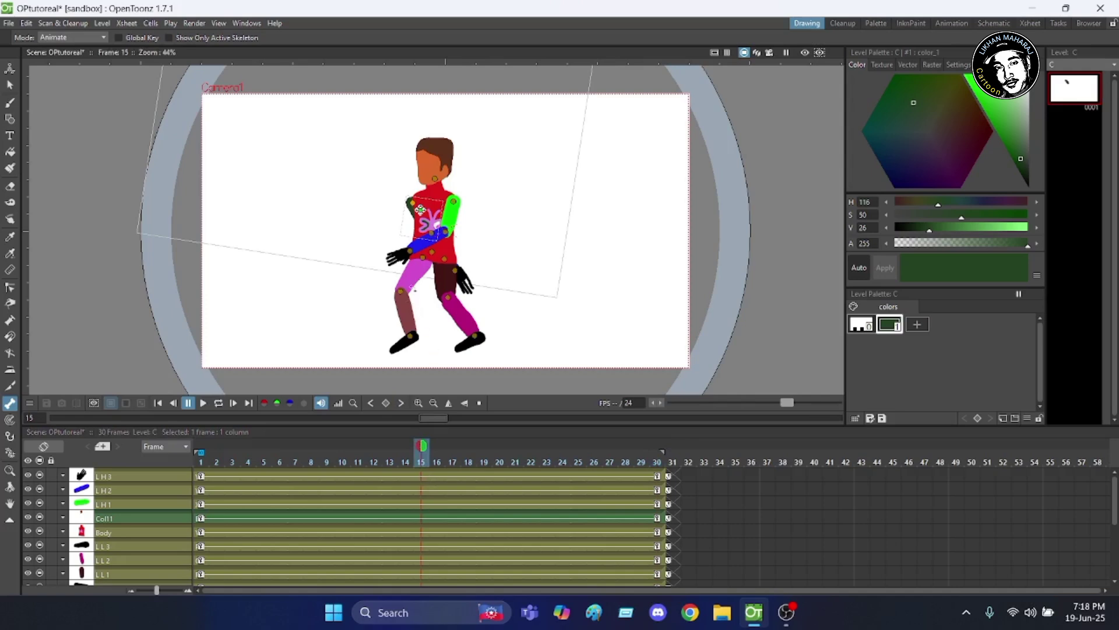
click(451, 235)
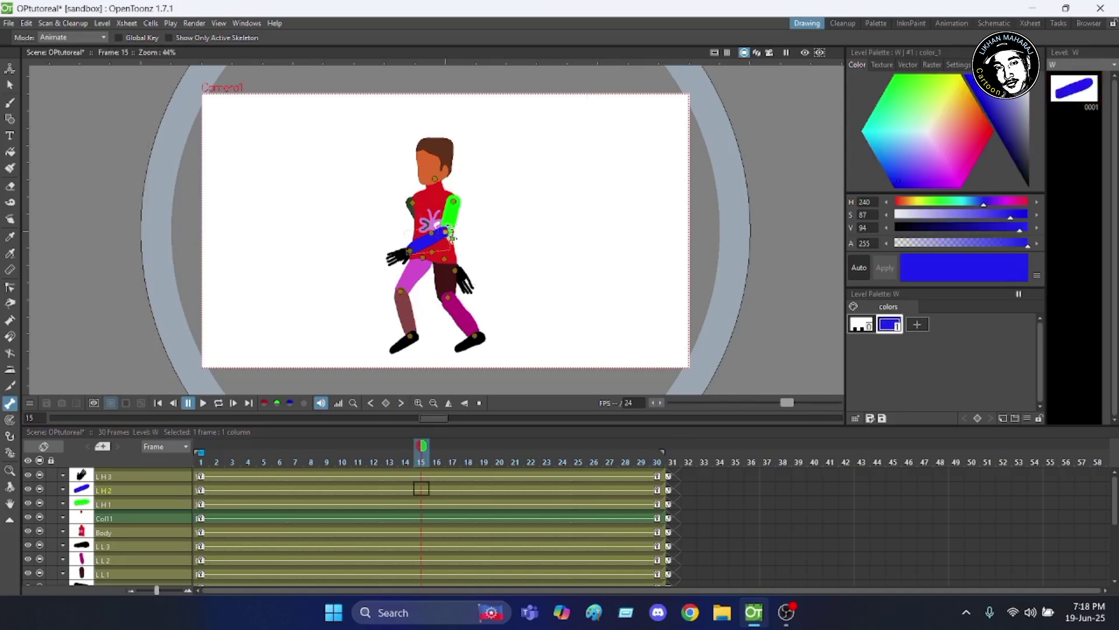
drag(451, 235, 461, 208)
click(461, 208)
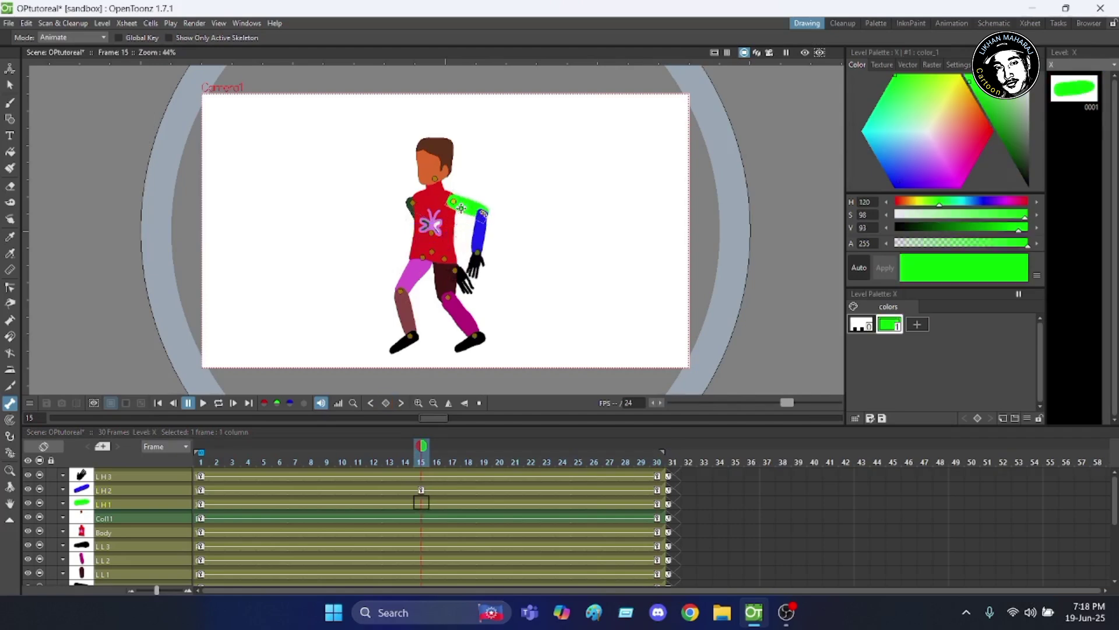
click(482, 260)
drag(483, 260, 485, 259)
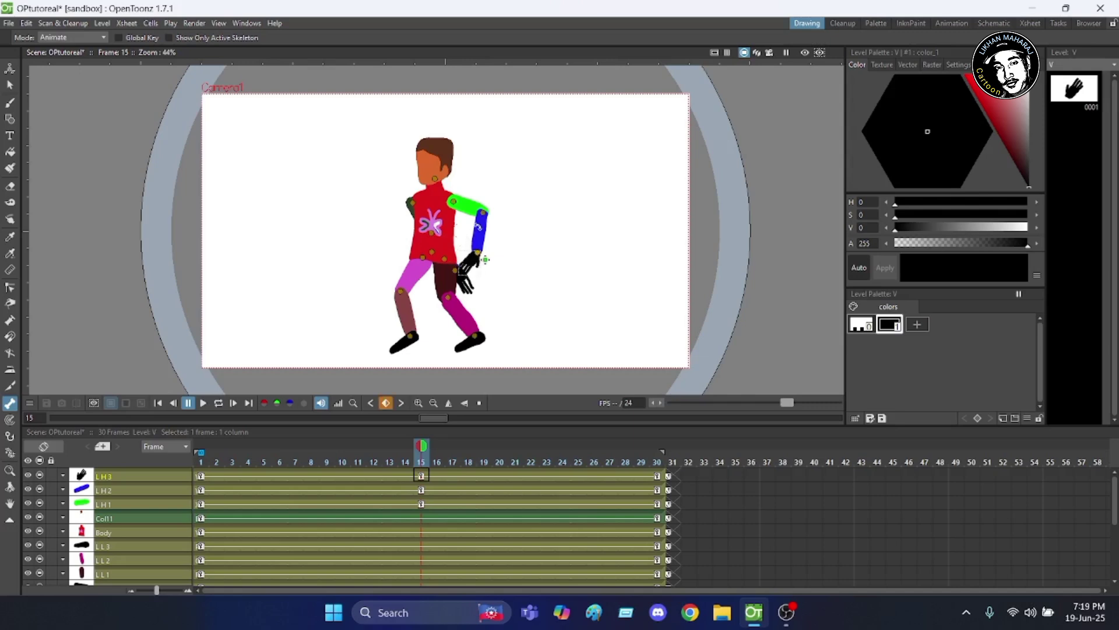
click(470, 207)
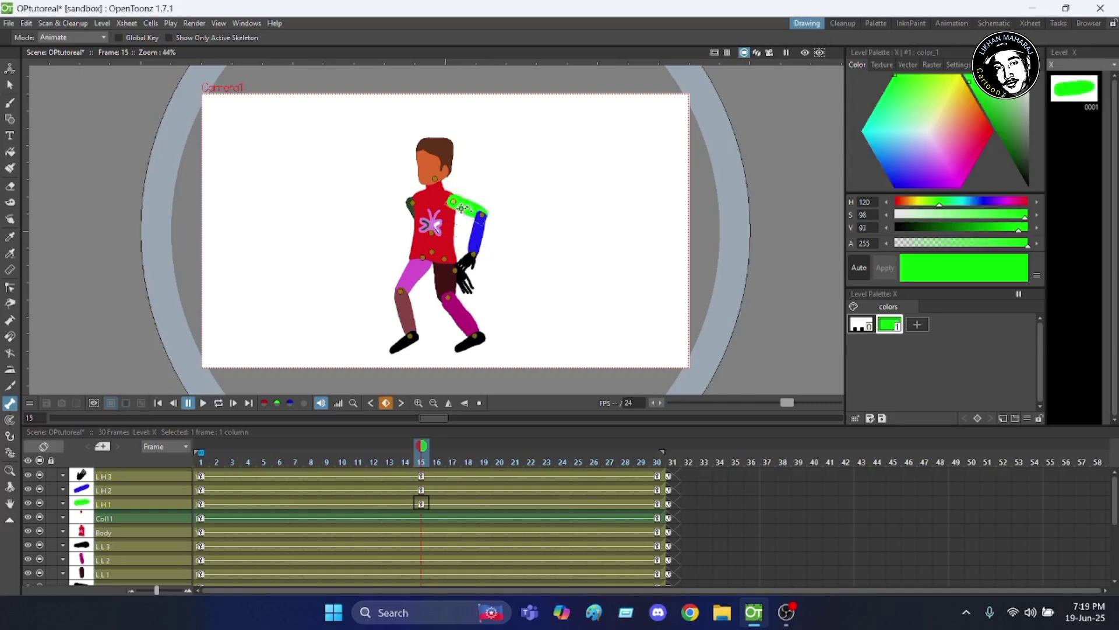
drag(461, 208, 464, 210)
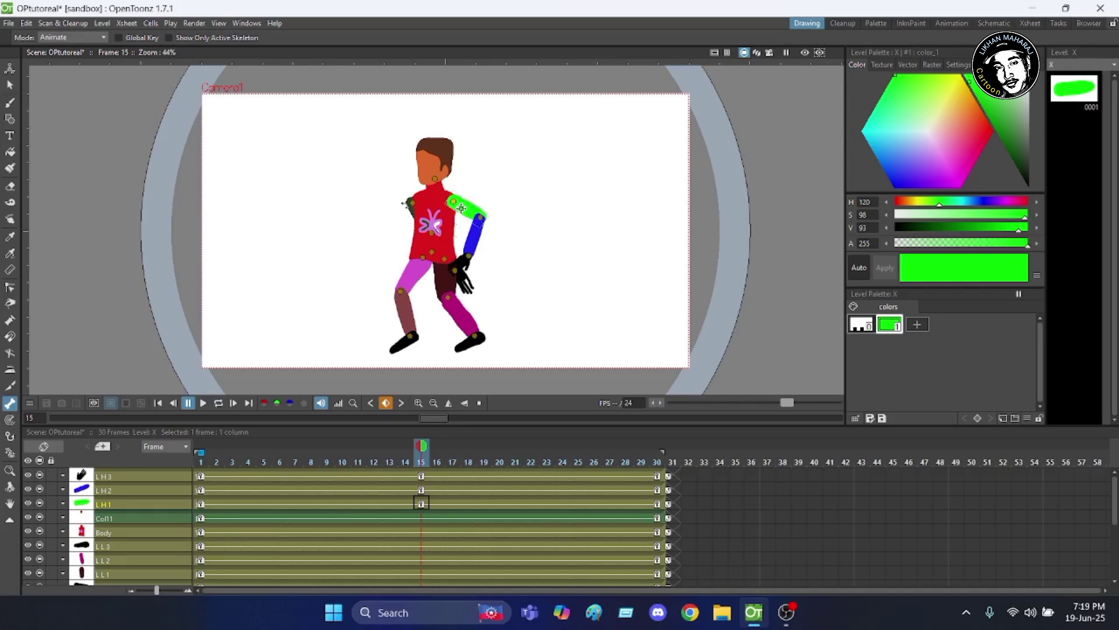
Pose the right arm on frame 15, swinging the upper arm forward and down and extending the forearm and hand out in front of the body.
click(411, 206)
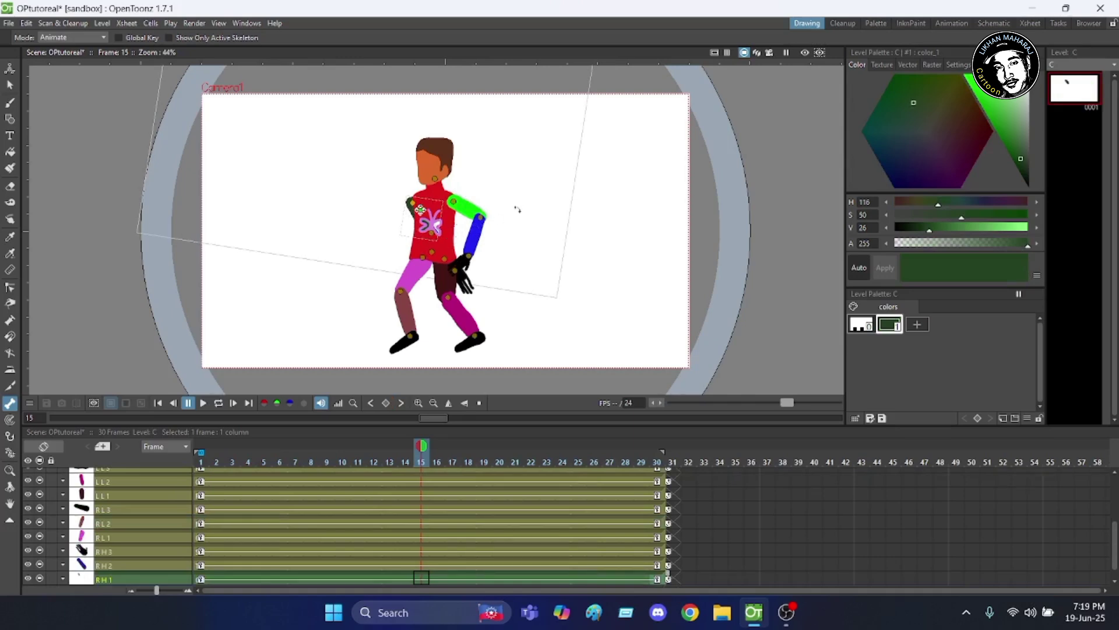
drag(518, 209, 443, 243)
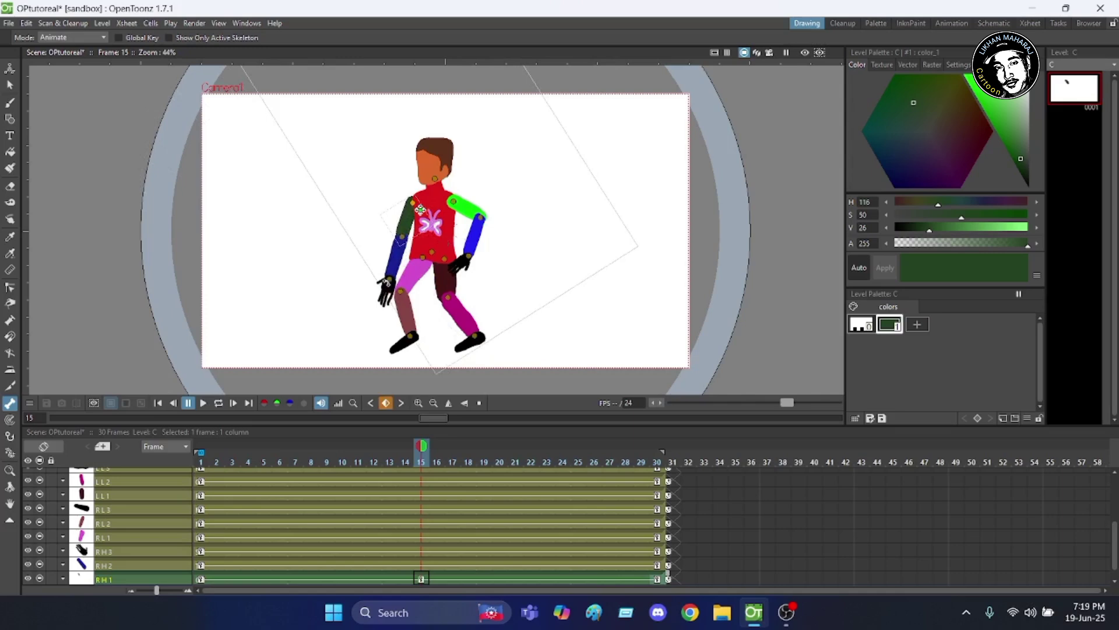
click(392, 271)
drag(393, 271, 360, 265)
click(369, 264)
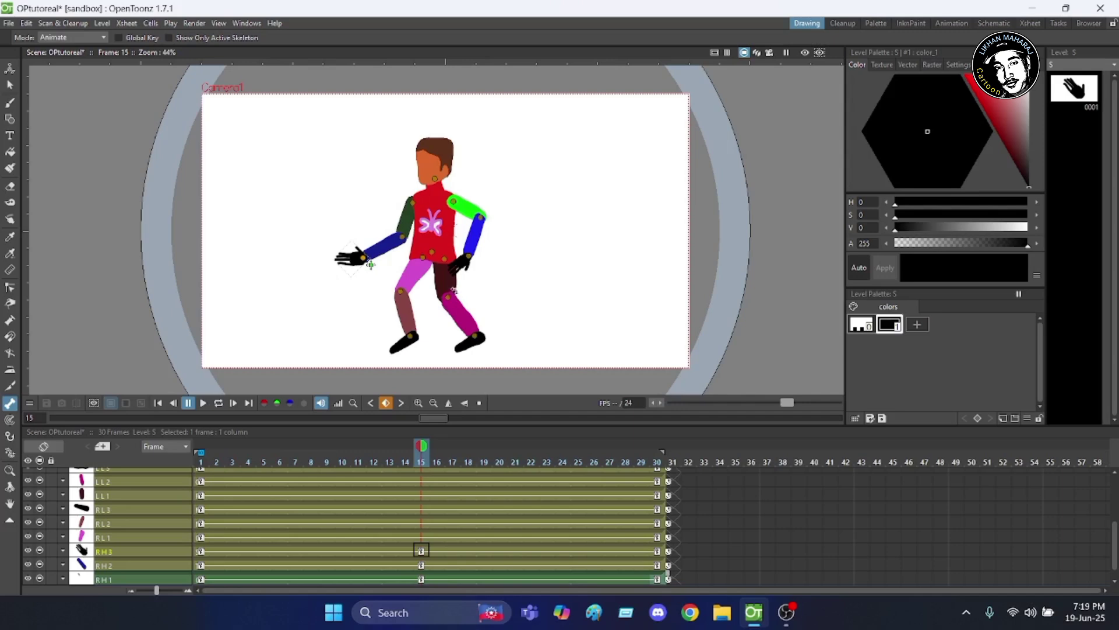
Pose the legs on frame 15, swinging the left leg forward with its foot flat and the right leg back with the knee bent.
drag(447, 286, 424, 284)
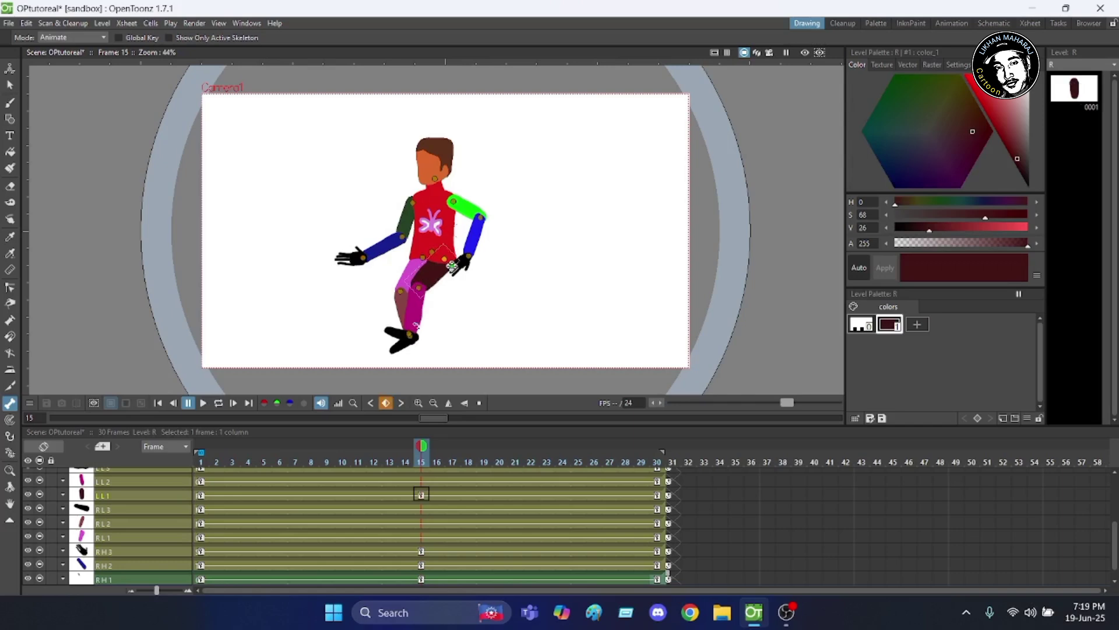
click(431, 264)
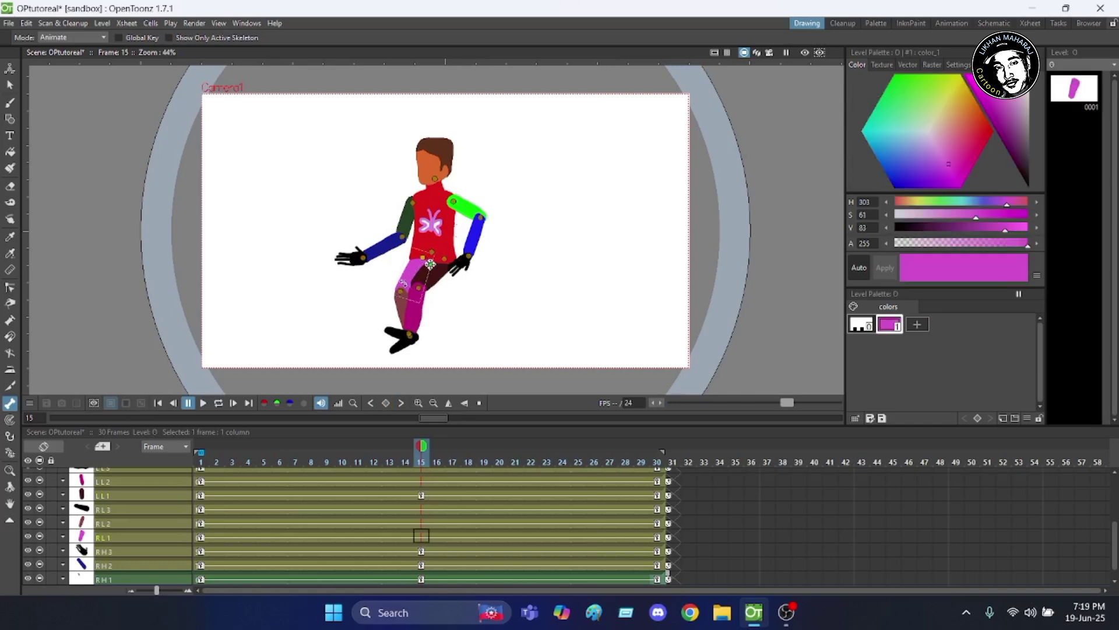
drag(430, 264, 430, 264)
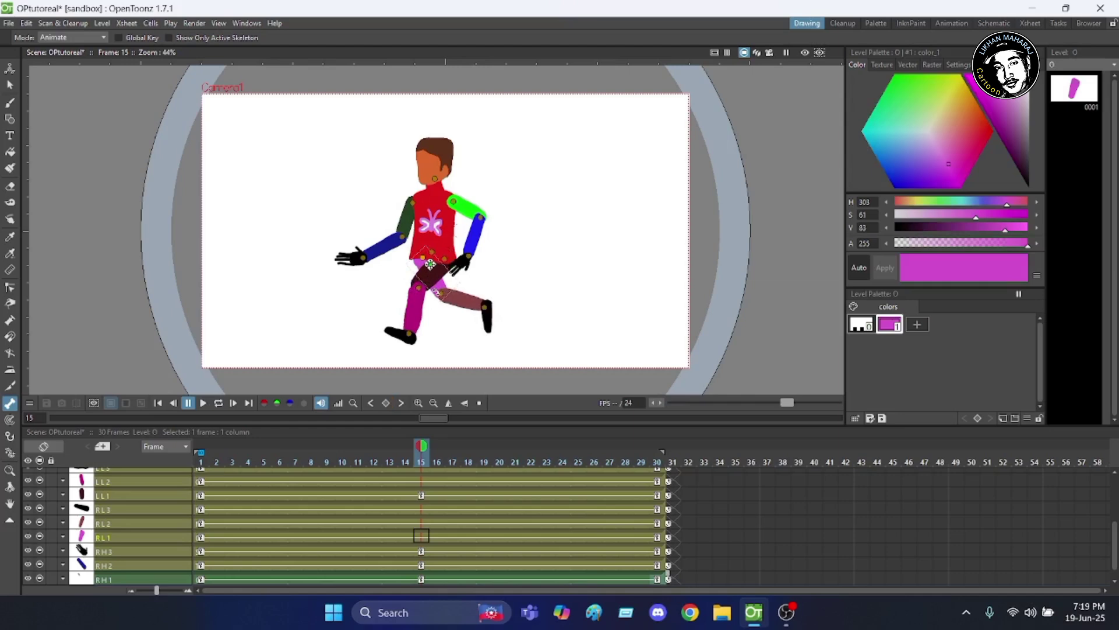
click(416, 340)
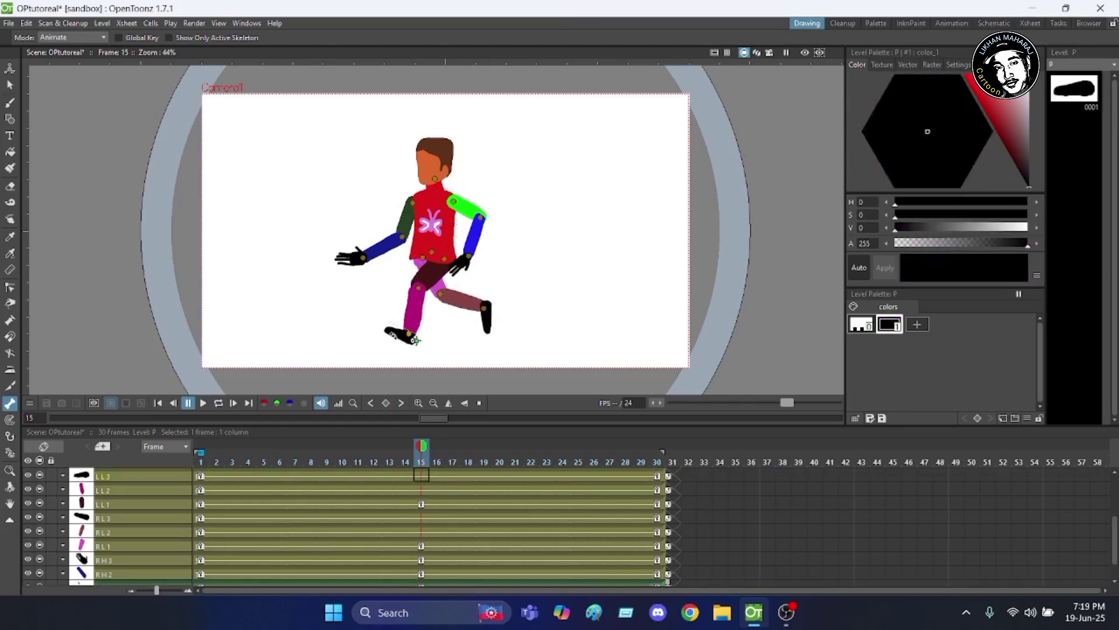
drag(415, 340, 416, 340)
mouse_move(470, 303)
mouse_down()
mouse_move(447, 300)
mouse_move(470, 311)
mouse_up()
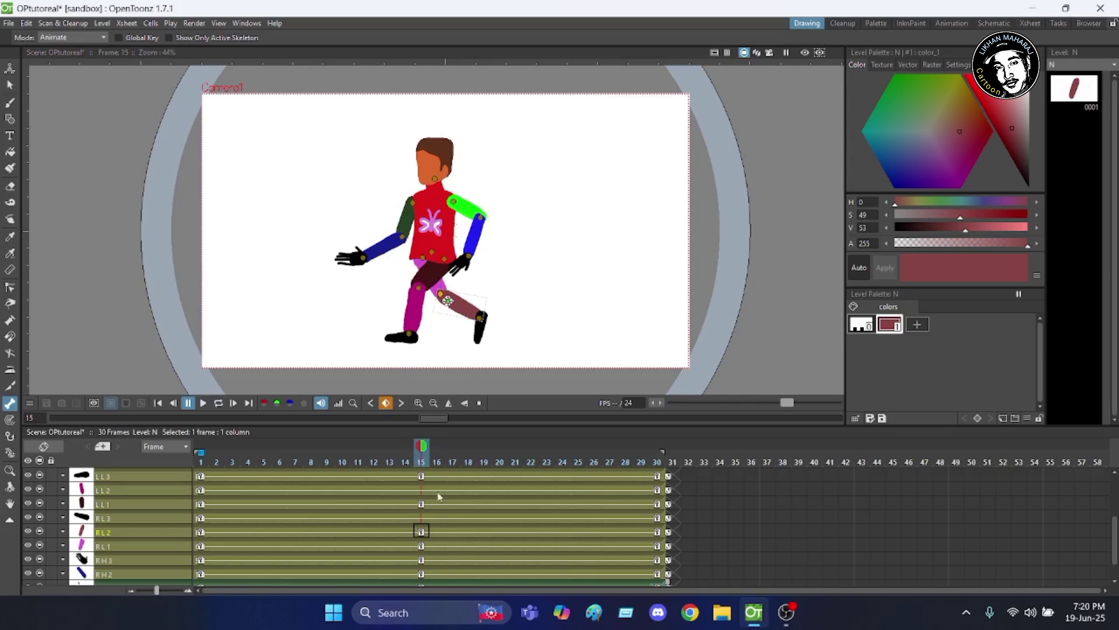
Tilt the head slightly backward on frame 15.
scroll(425, 492, up, 2)
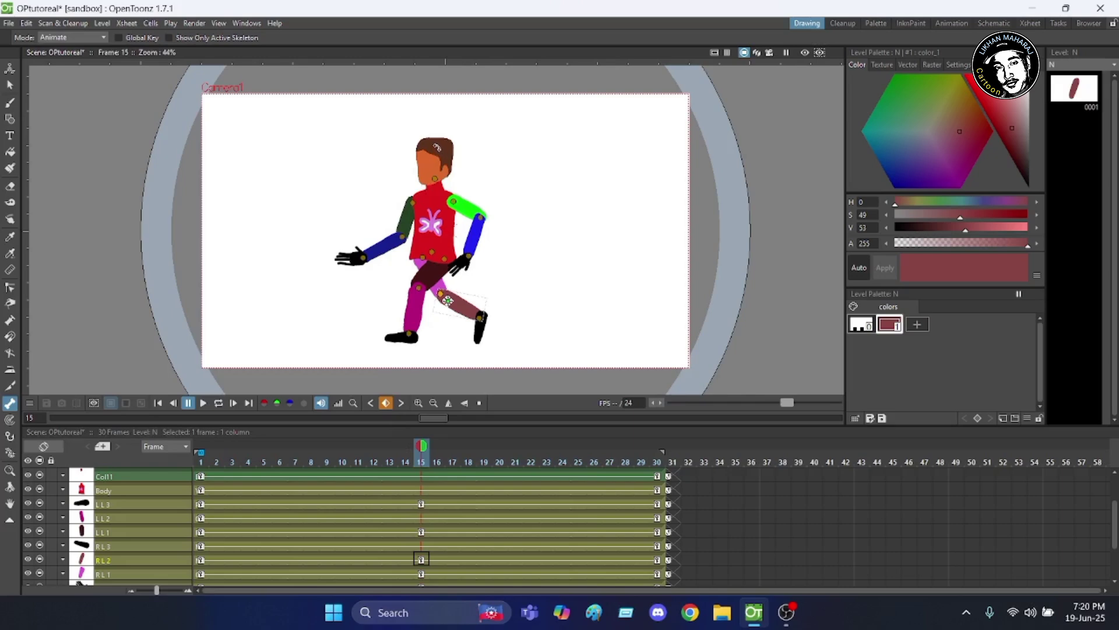
click(442, 185)
drag(442, 186, 442, 185)
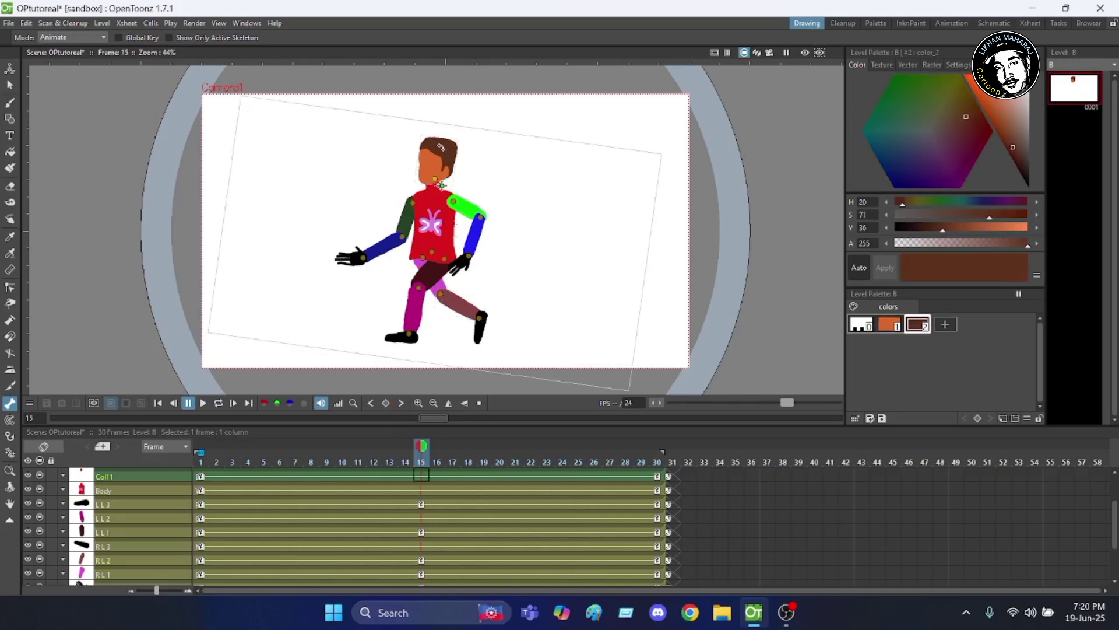
drag(442, 147, 441, 148)
Set the missing keyframes on frame 15 for the Body, L L 2 and R L 3 columns.
click(422, 491)
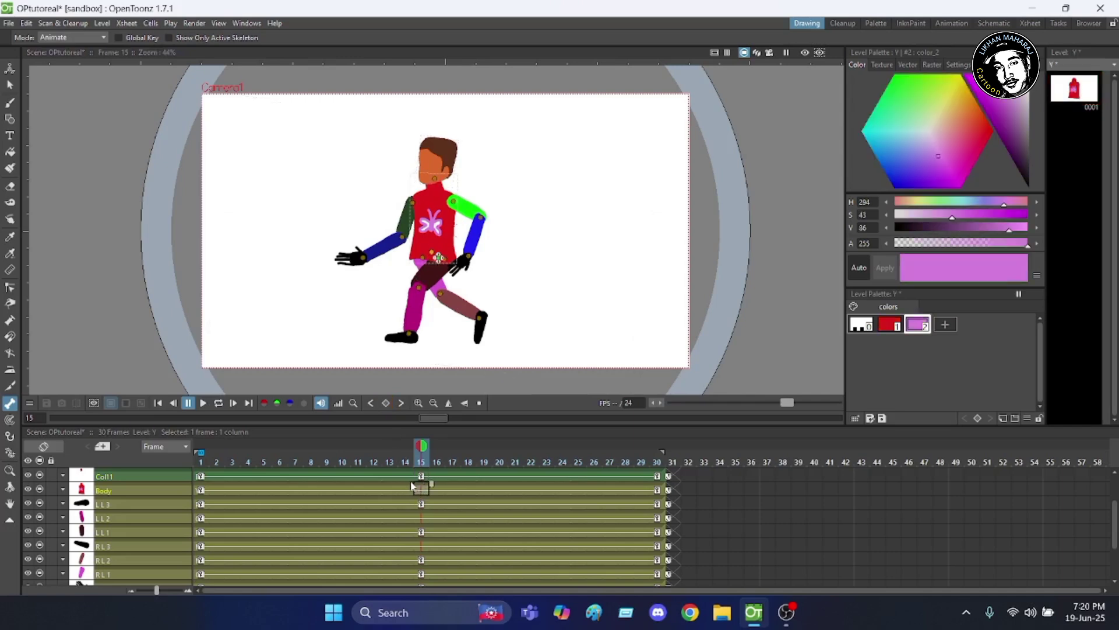
click(417, 490)
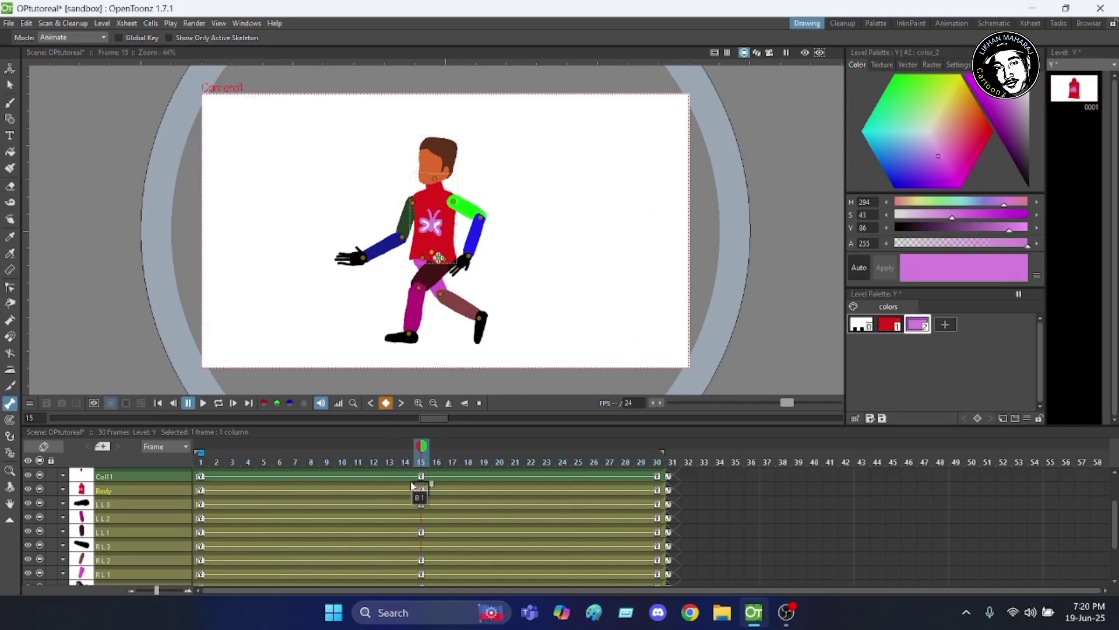
click(421, 516)
click(418, 517)
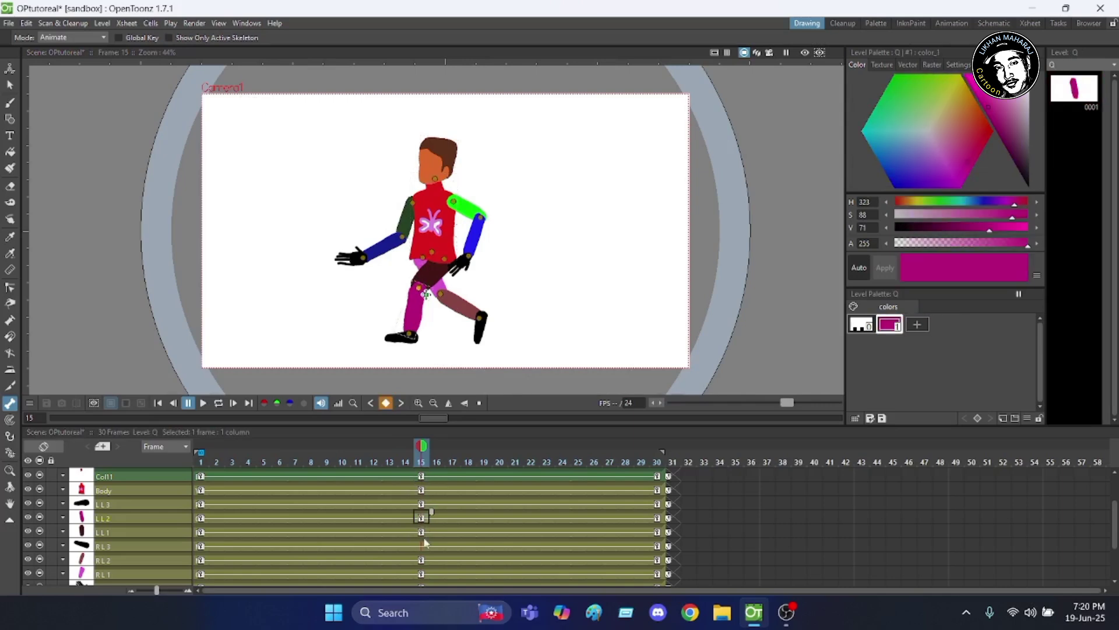
scroll(425, 543, down, 1)
click(421, 518)
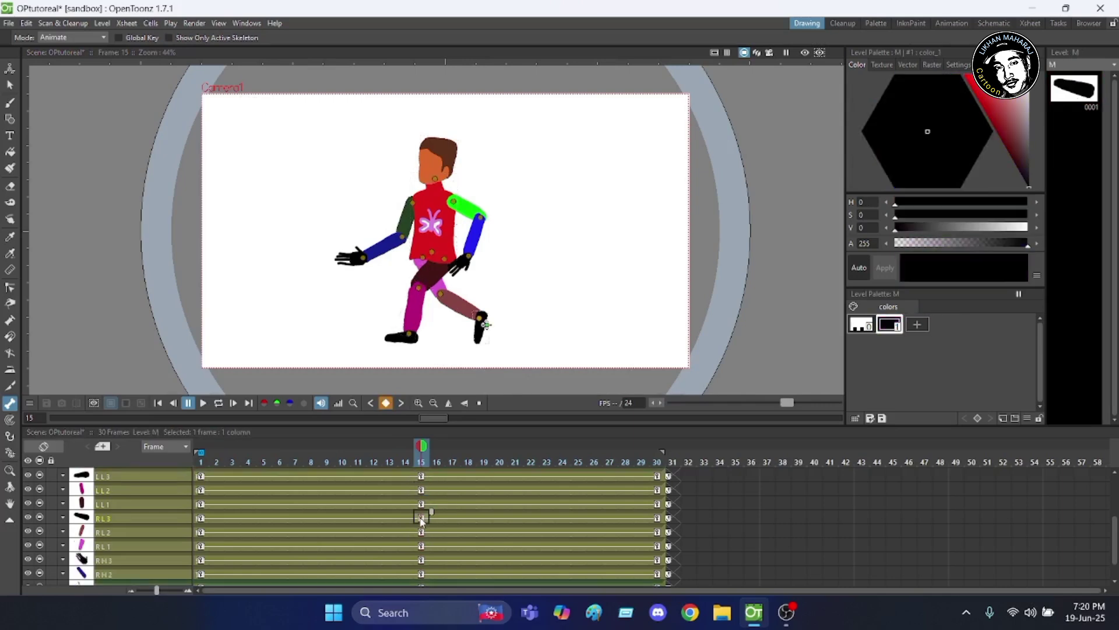
scroll(428, 527, up, 5)
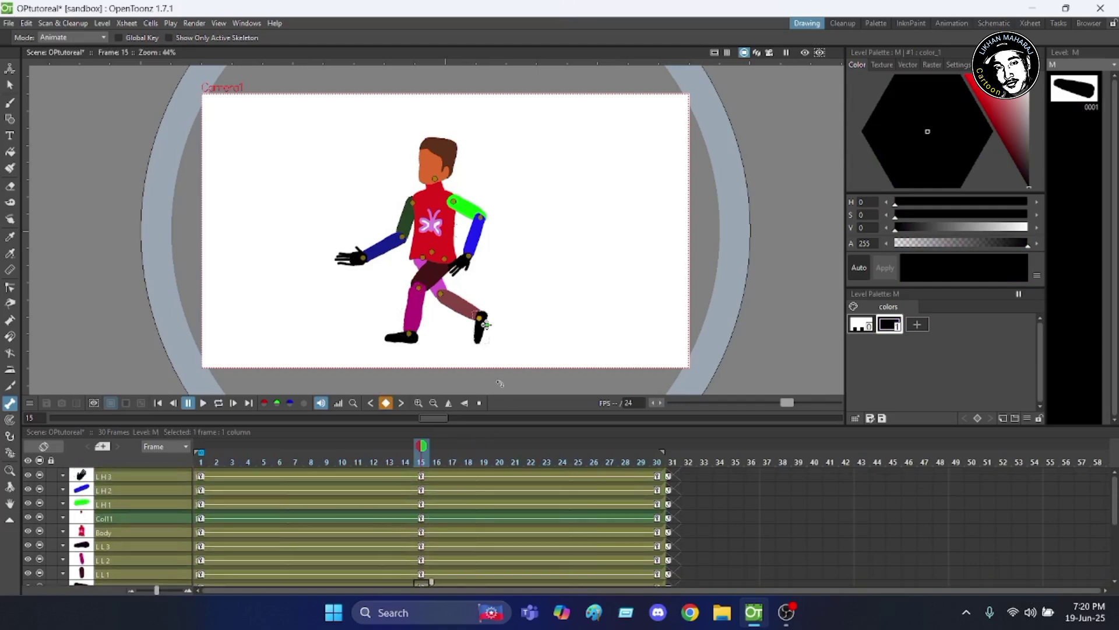
Pose the left leg on frame 8, bringing the thigh forward and lifting the shin nearly horizontal behind the body.
click(311, 462)
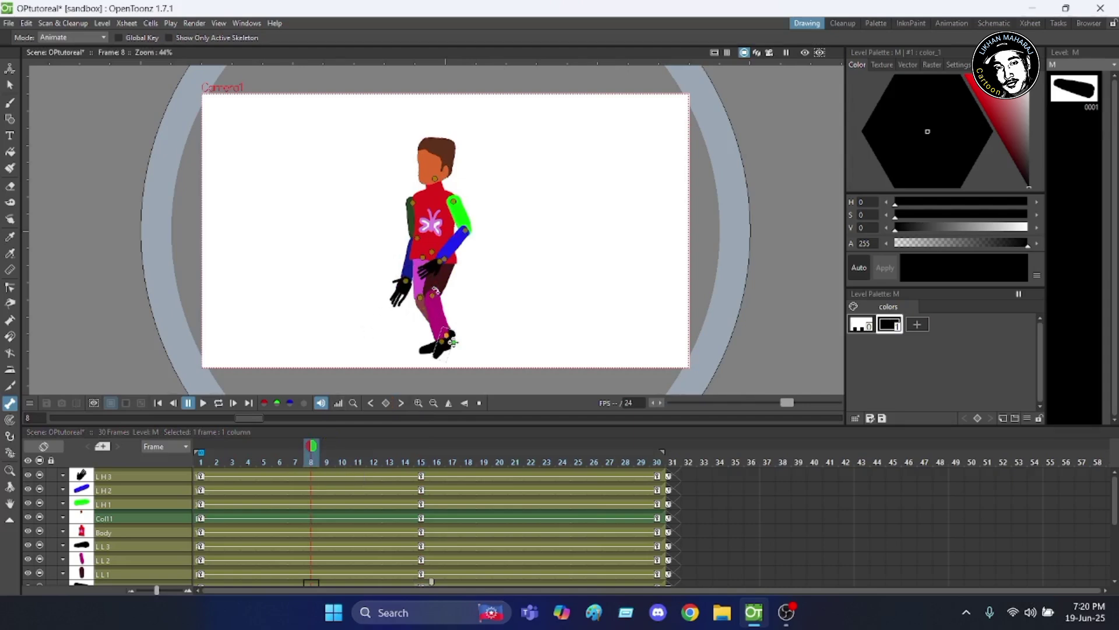
click(438, 289)
drag(439, 301, 451, 265)
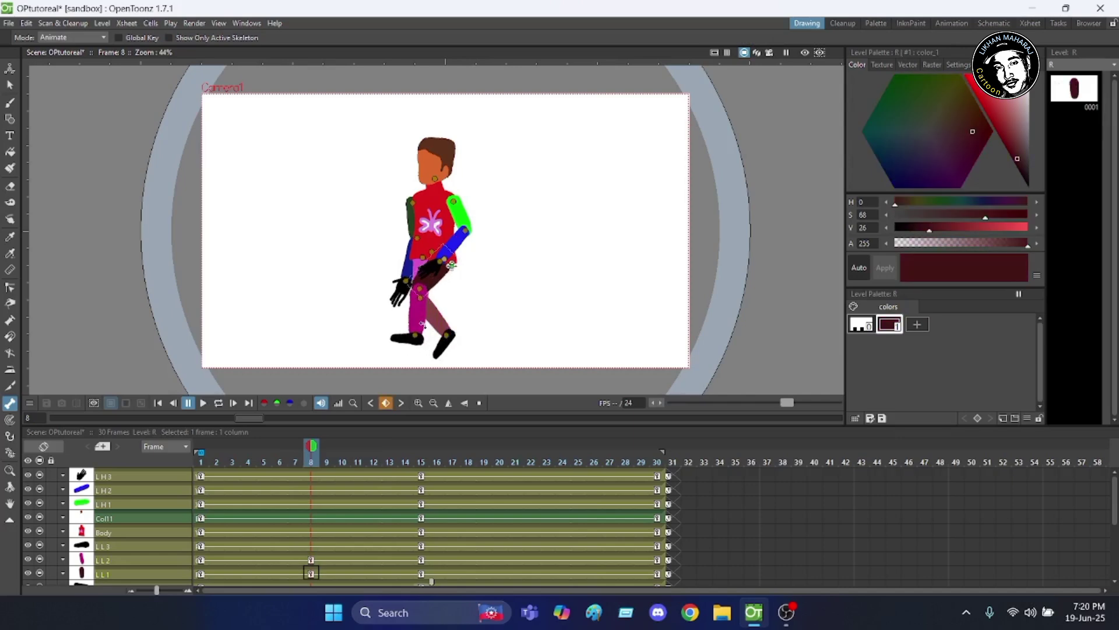
drag(421, 329, 426, 295)
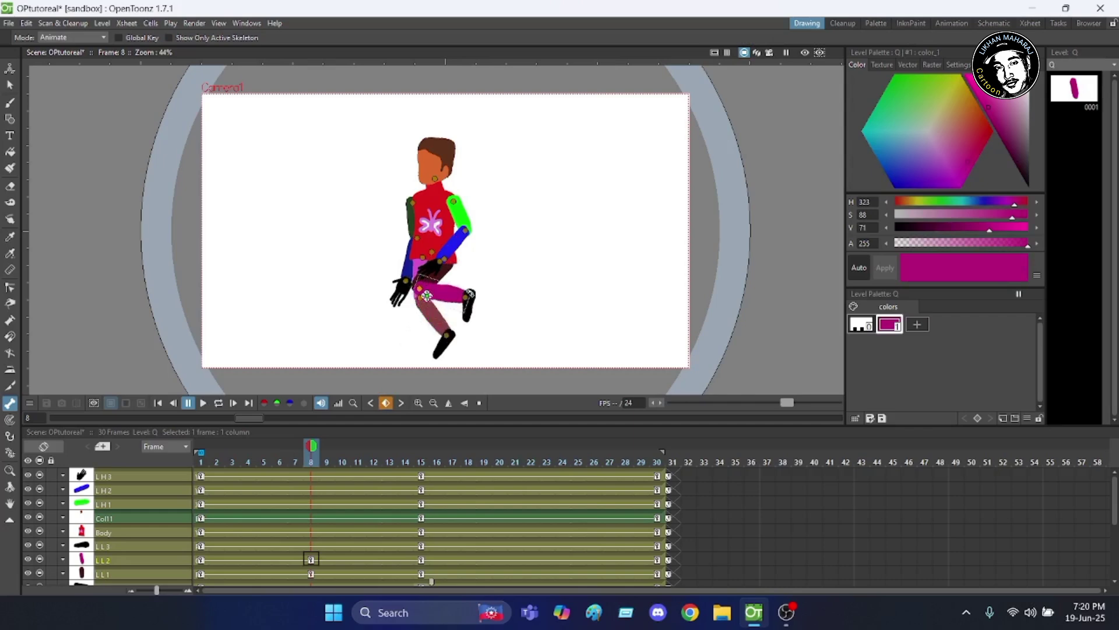
drag(426, 296, 426, 295)
Pose the right leg on frame 8 as the supporting leg, straightening the shin beneath the body and setting the foot flat.
click(427, 304)
drag(427, 304, 427, 305)
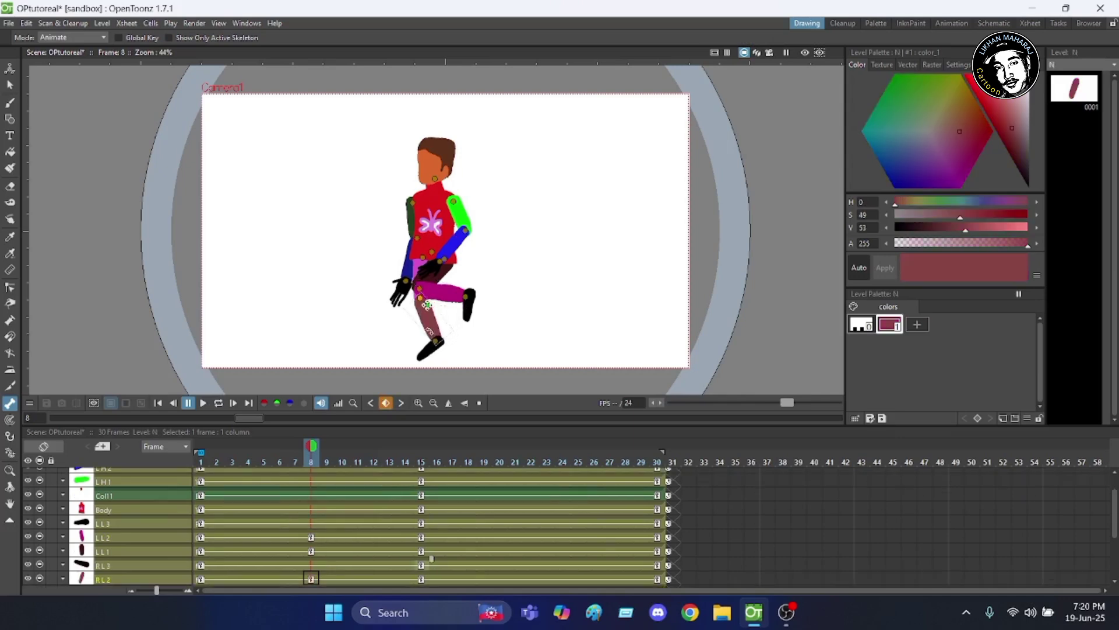
mouse_move(428, 353)
mouse_down()
mouse_move(443, 348)
mouse_move(415, 345)
mouse_up()
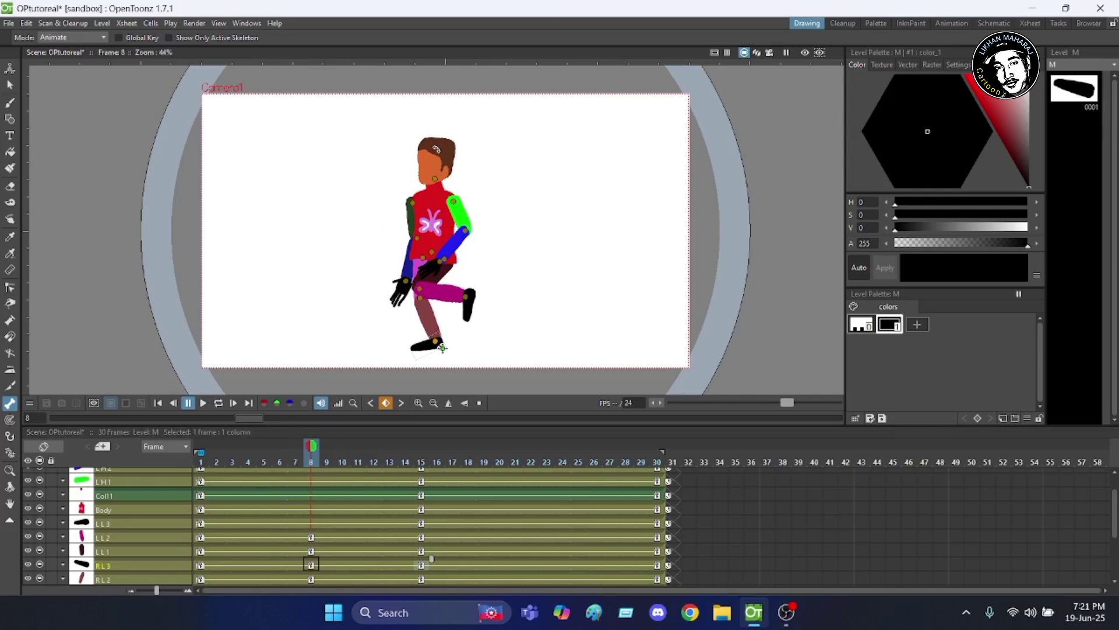
Tilt the head slightly forward and down and rotate the right hand up to point forward on frame 8.
click(435, 150)
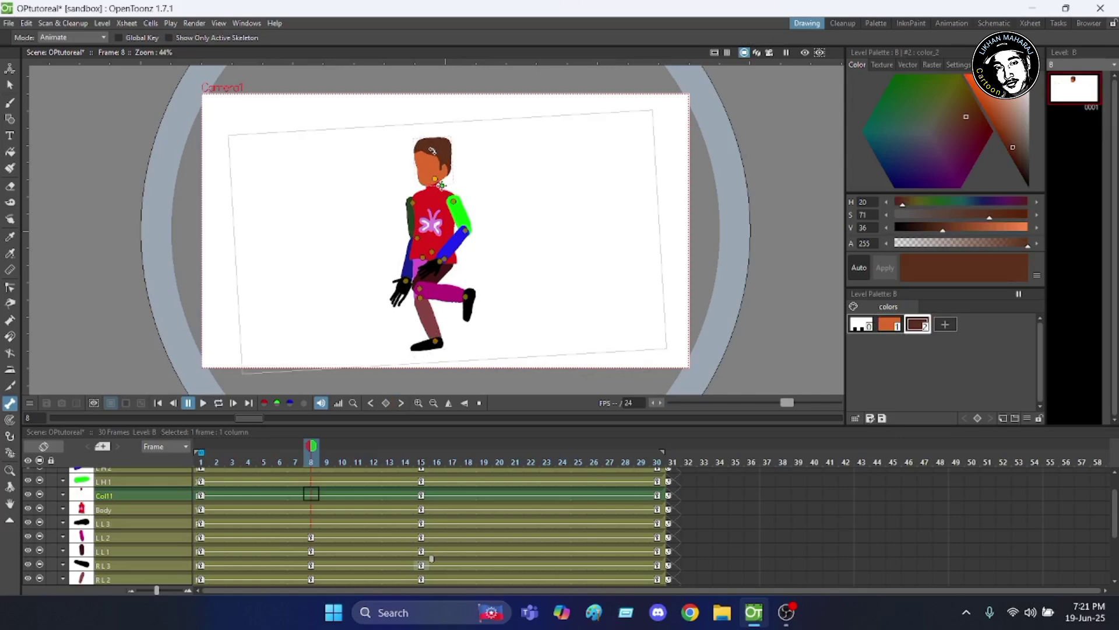
drag(432, 151, 430, 152)
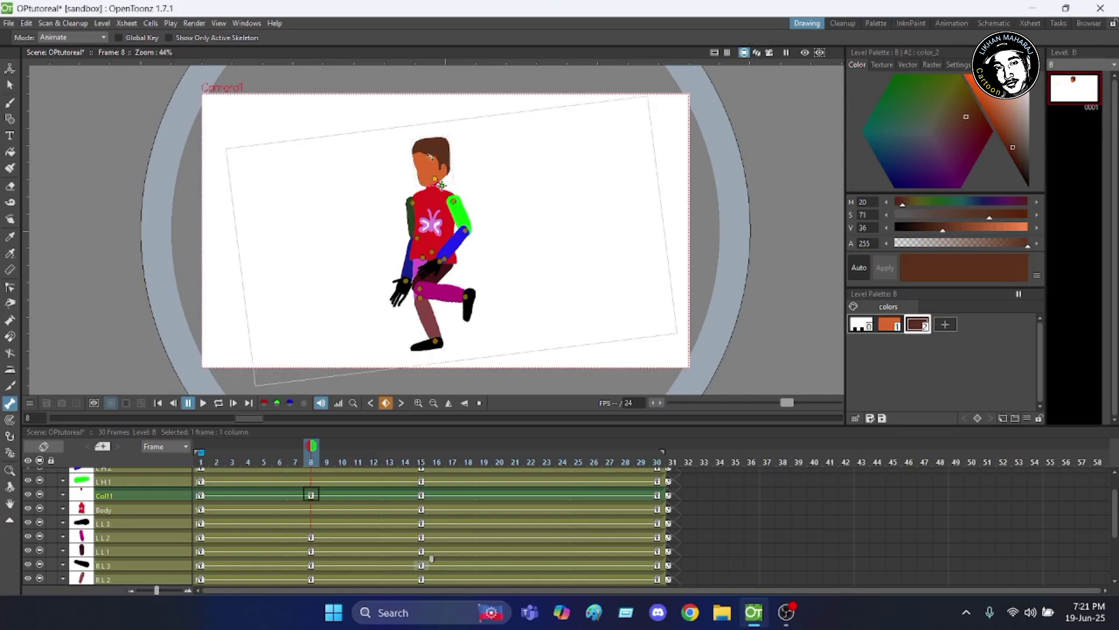
click(413, 286)
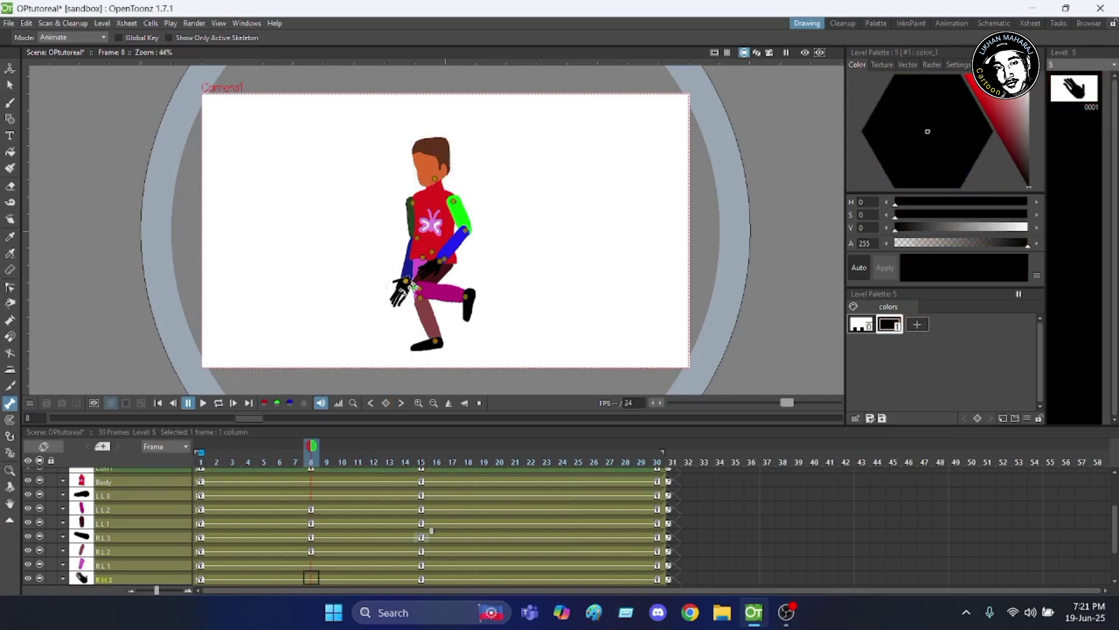
drag(413, 286, 415, 287)
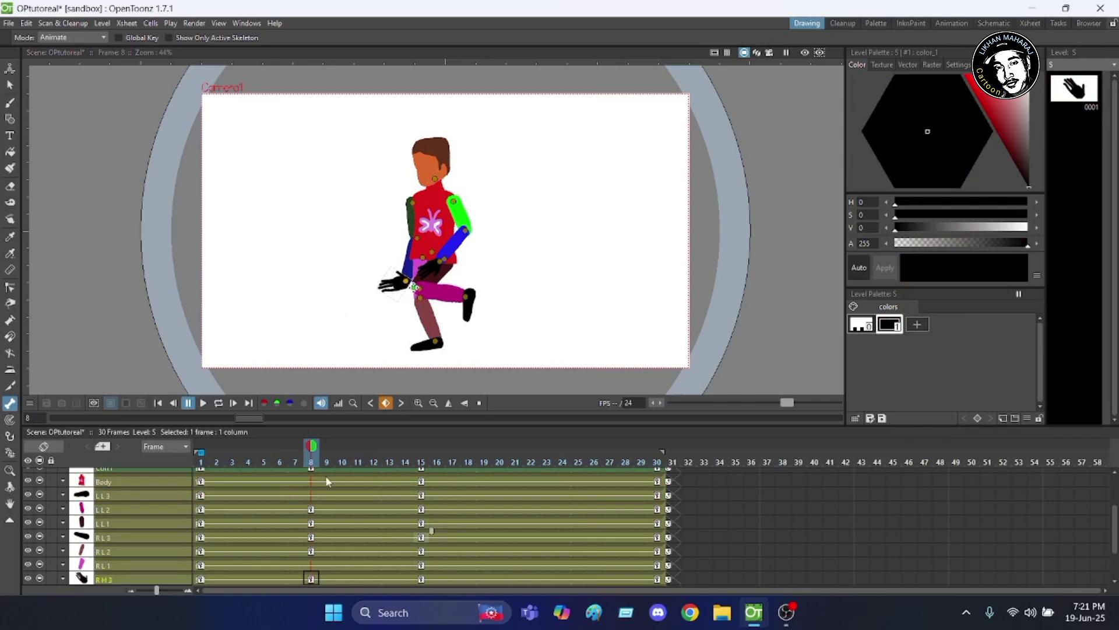
Set keyframes on frame 8 for the Body, L L 3, R L 1, R H 2 and R H 1 columns.
click(312, 481)
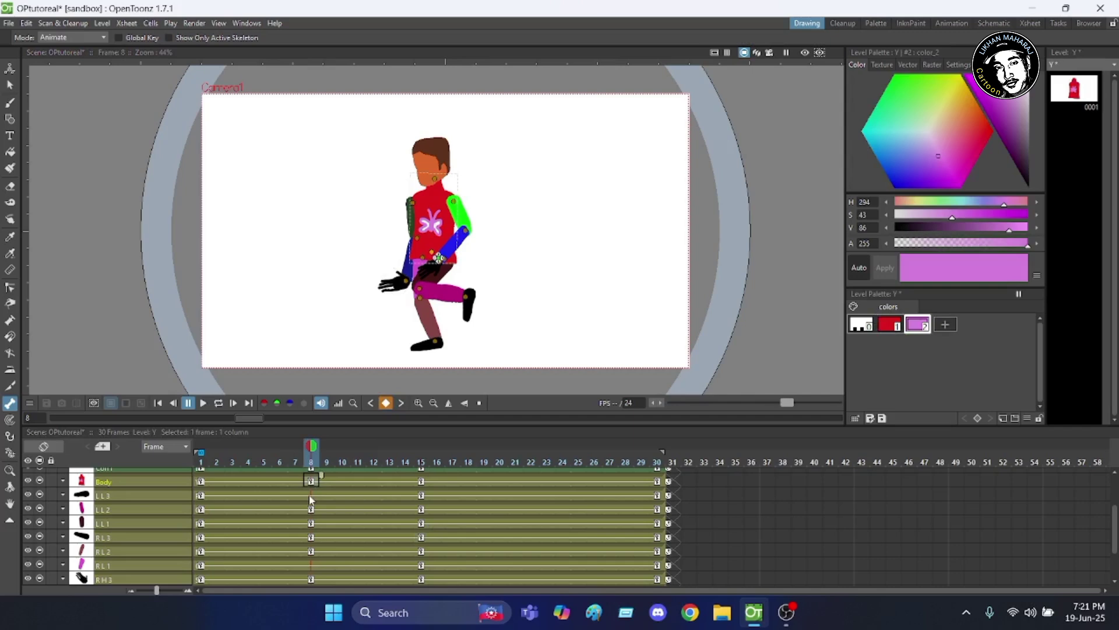
click(311, 496)
click(311, 499)
scroll(316, 533, down, 2)
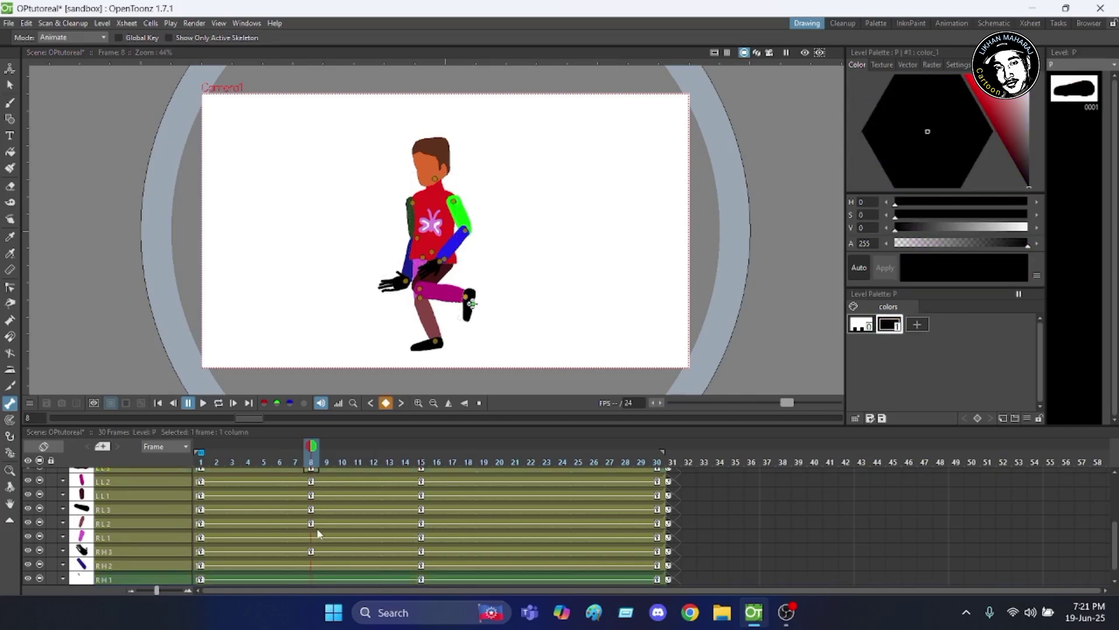
click(312, 538)
click(313, 537)
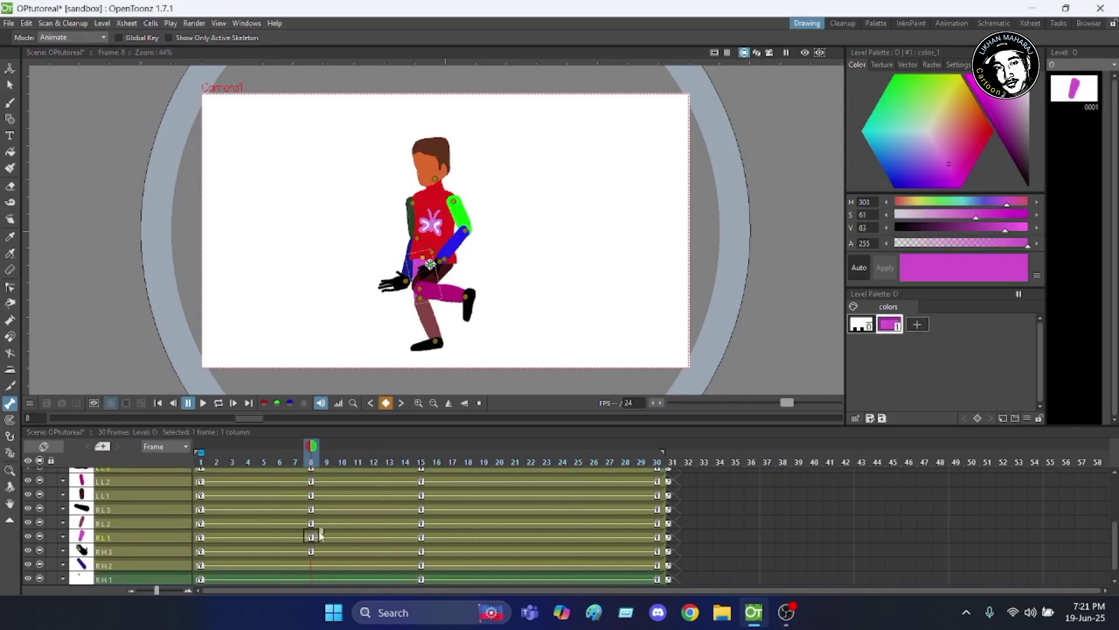
scroll(319, 536, down, 1)
click(311, 552)
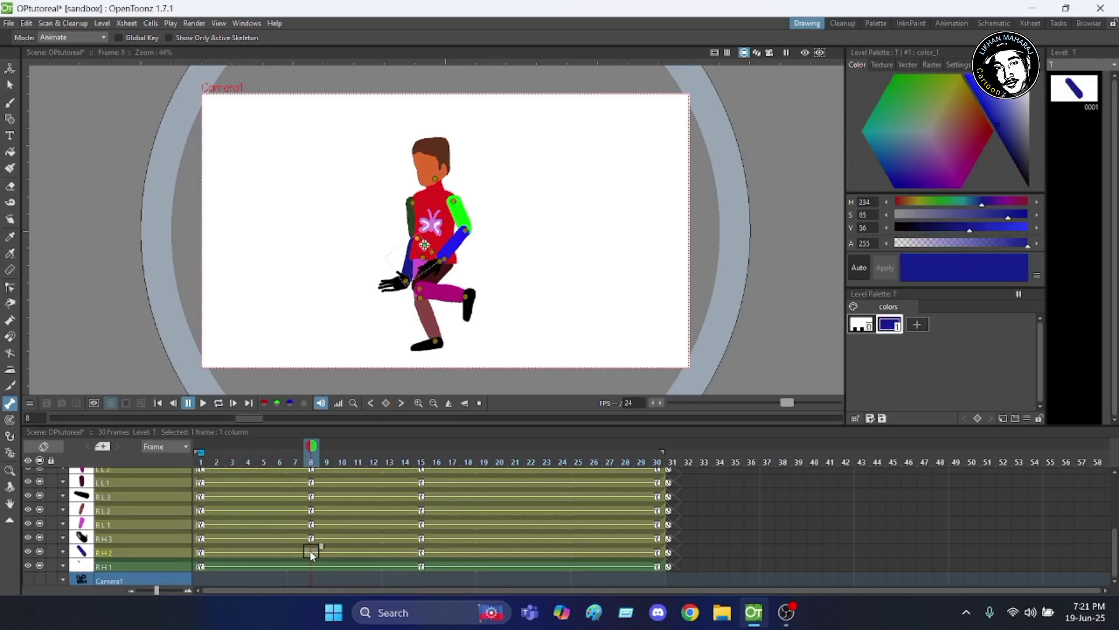
click(312, 566)
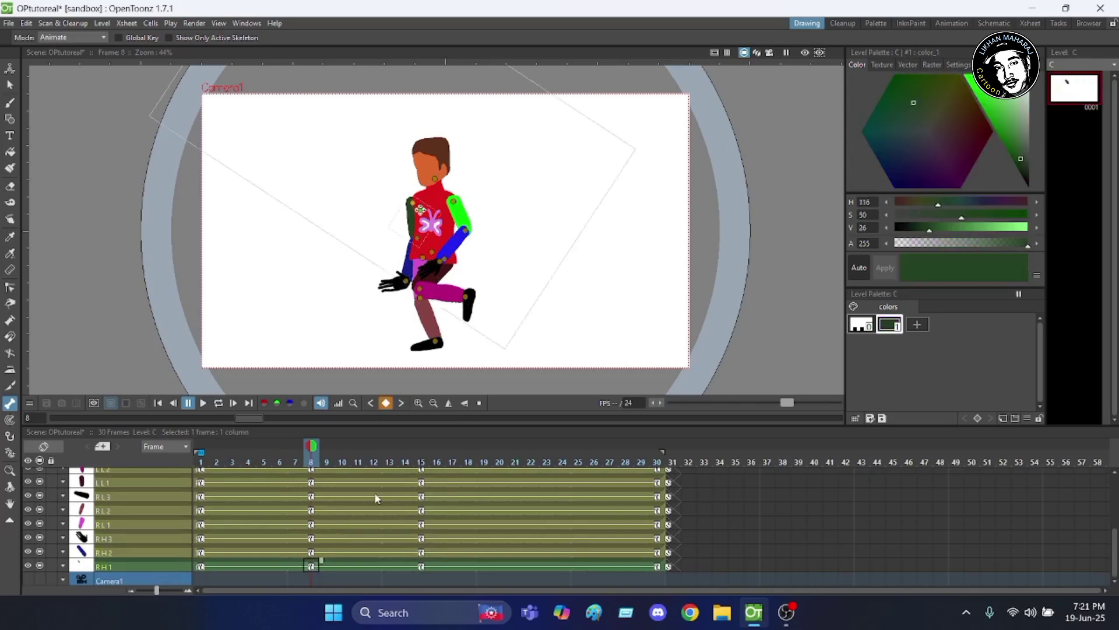
Set keyframes on frame 8 for the left arm columns L H 1, L H 2 and L H 3.
scroll(374, 492, up, 3)
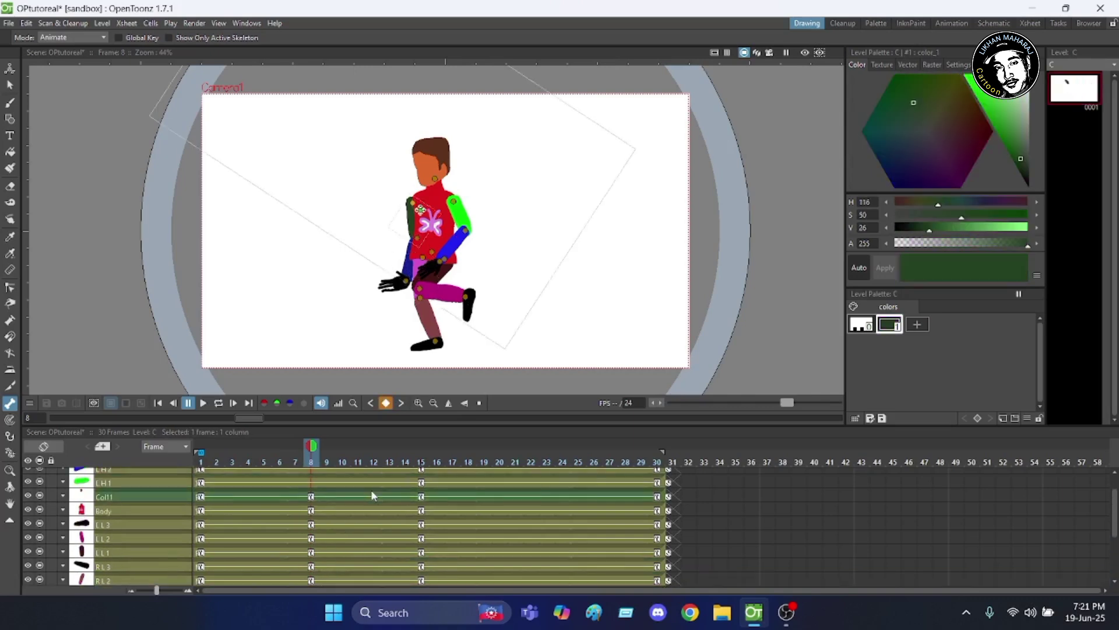
click(310, 505)
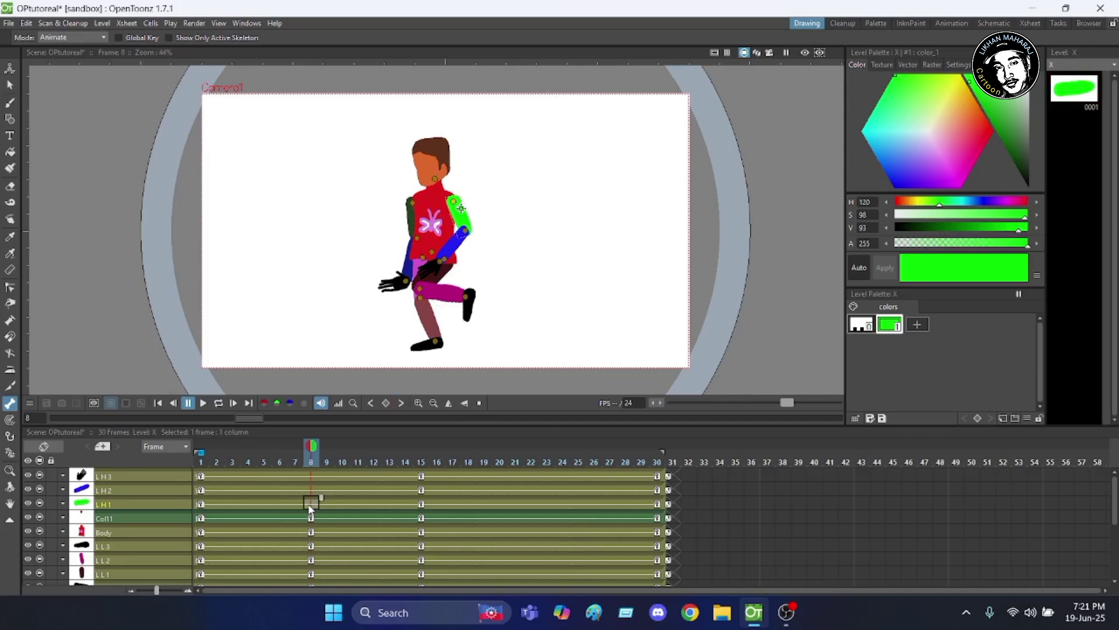
click(311, 506)
click(310, 489)
click(311, 489)
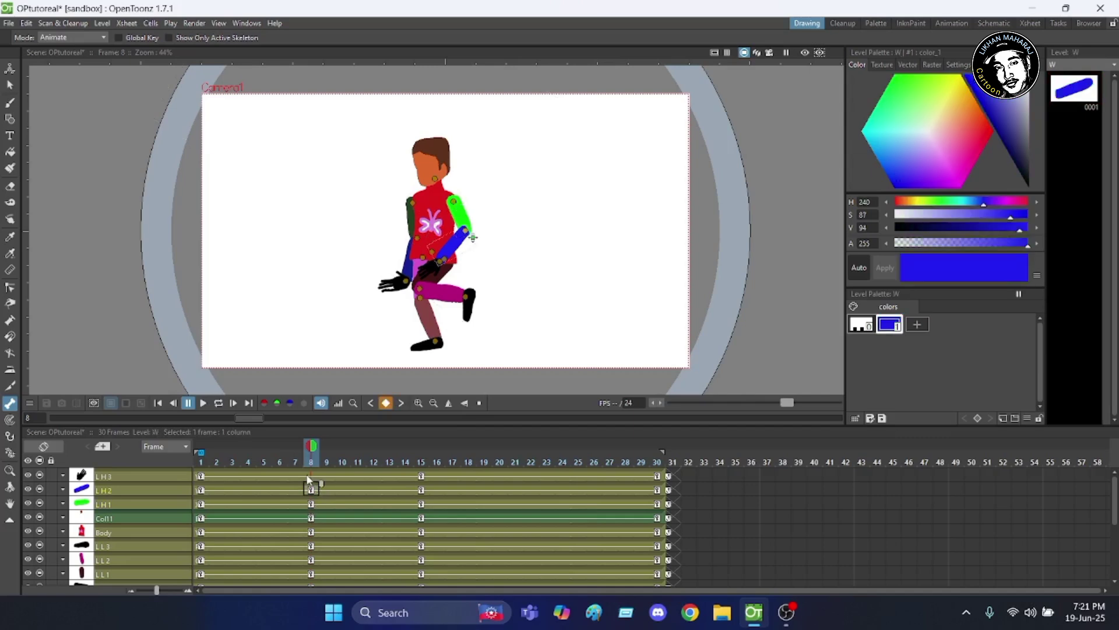
click(310, 476)
click(311, 475)
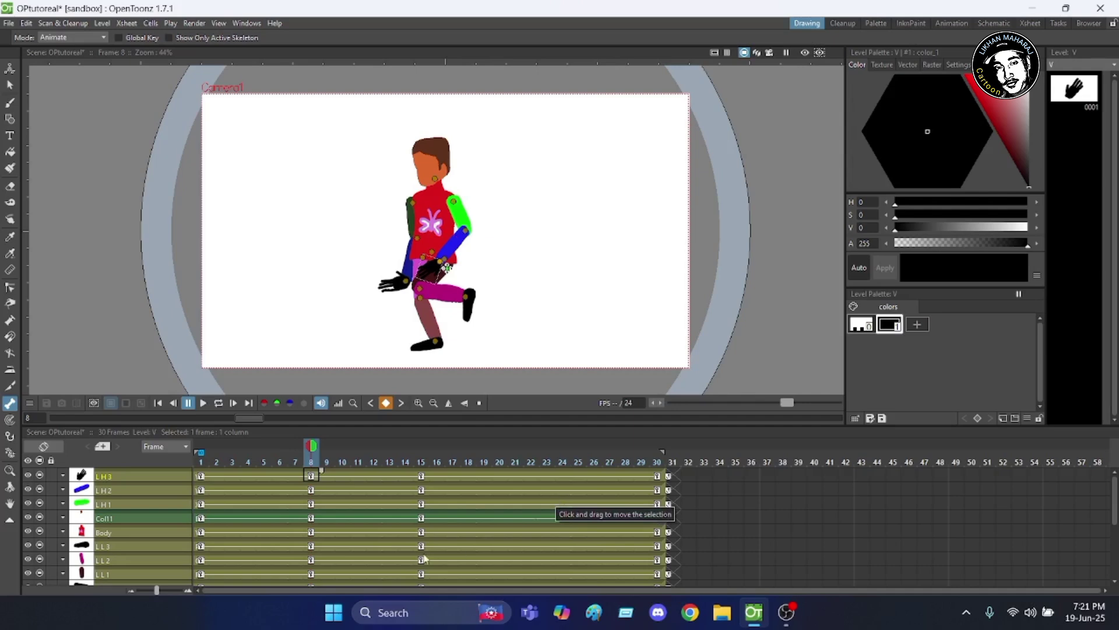
Tilt the head slightly forward on frame 23.
click(546, 473)
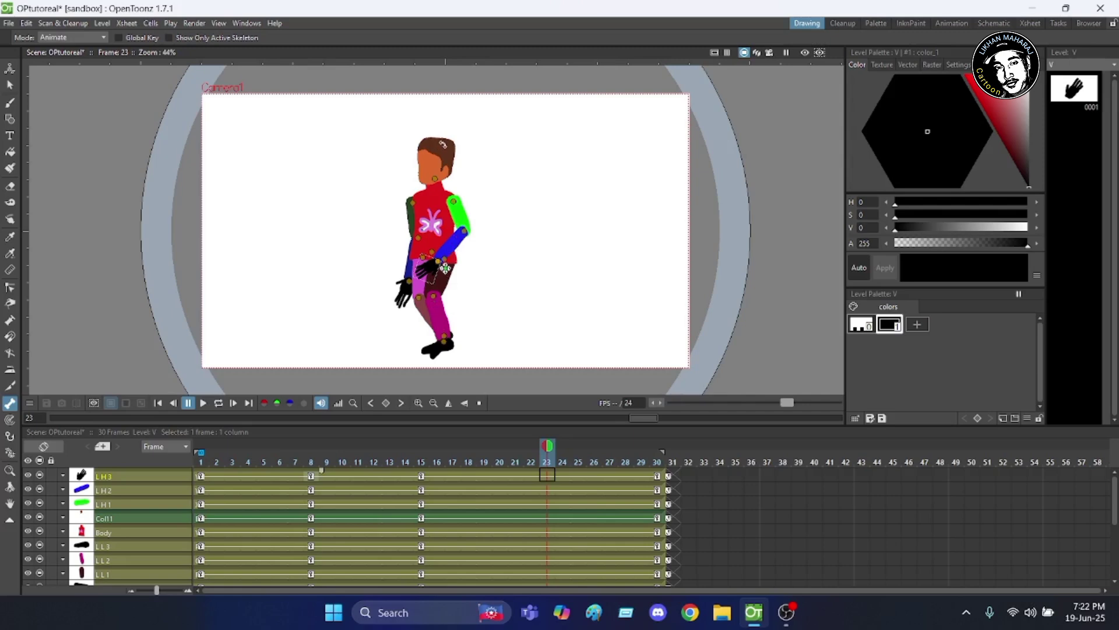
click(442, 185)
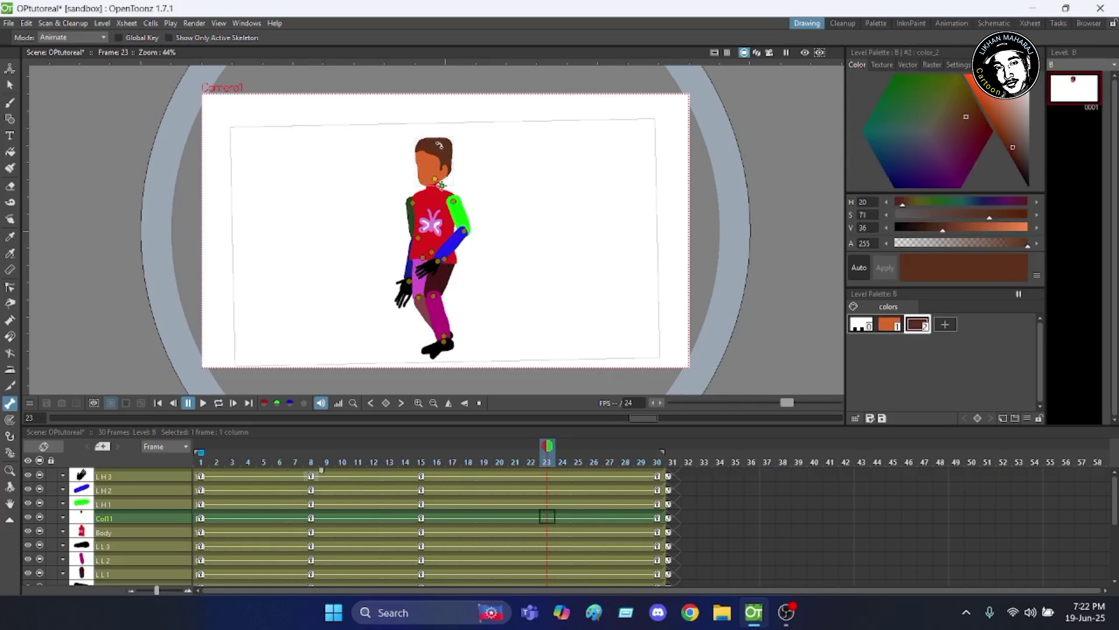
drag(440, 145, 437, 147)
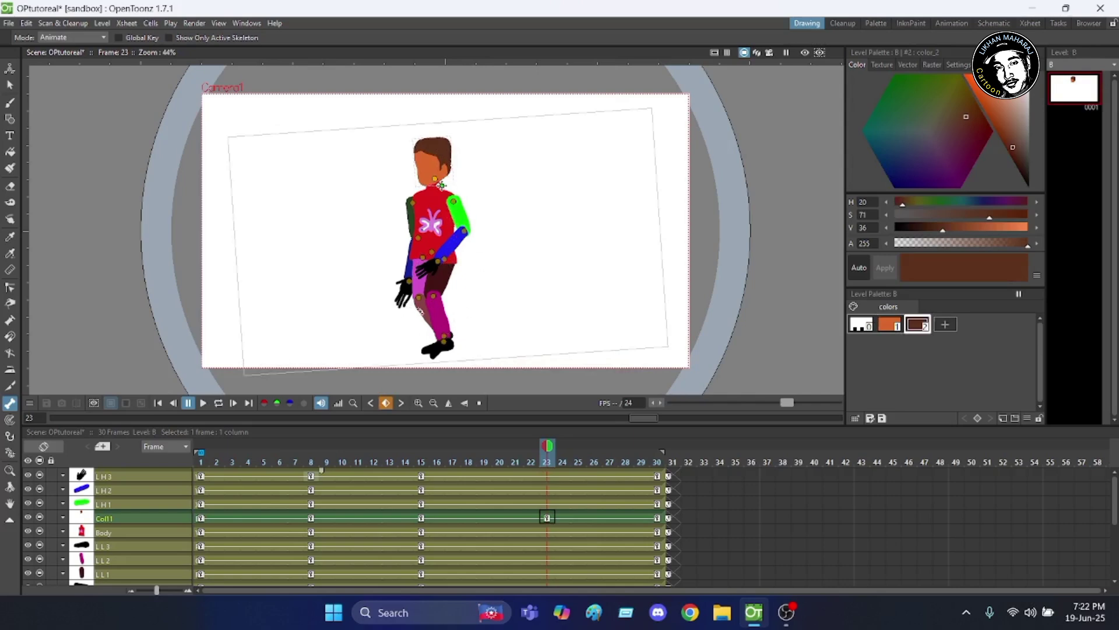
Pose the right leg on frame 23, bringing the thigh forward and lifting the shin nearly horizontal behind the body.
click(420, 311)
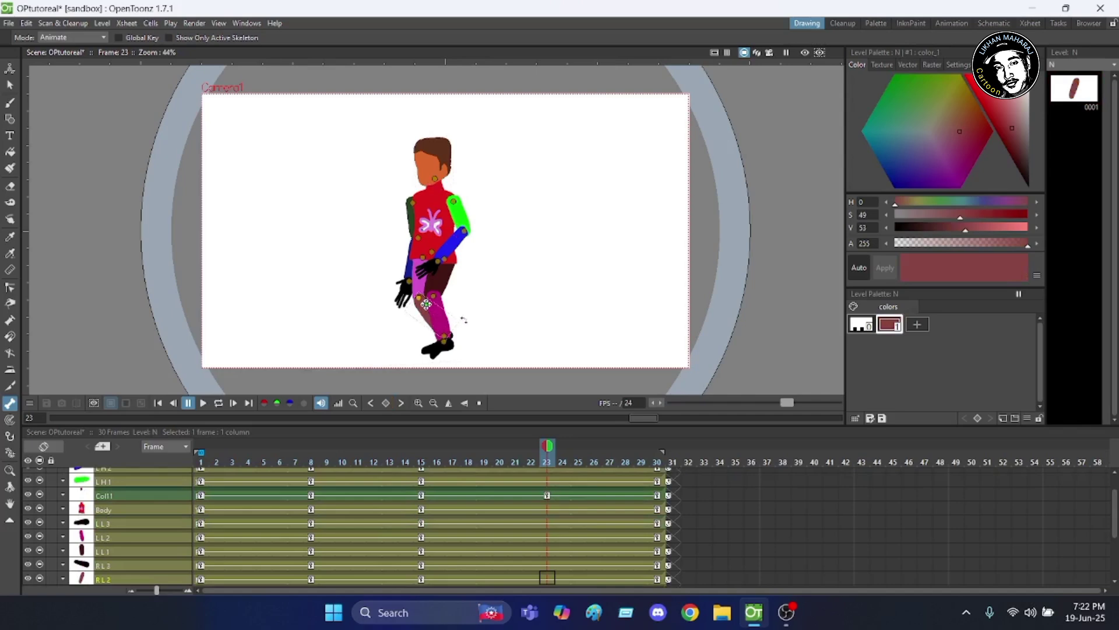
drag(463, 319, 479, 280)
drag(427, 304, 473, 288)
click(410, 298)
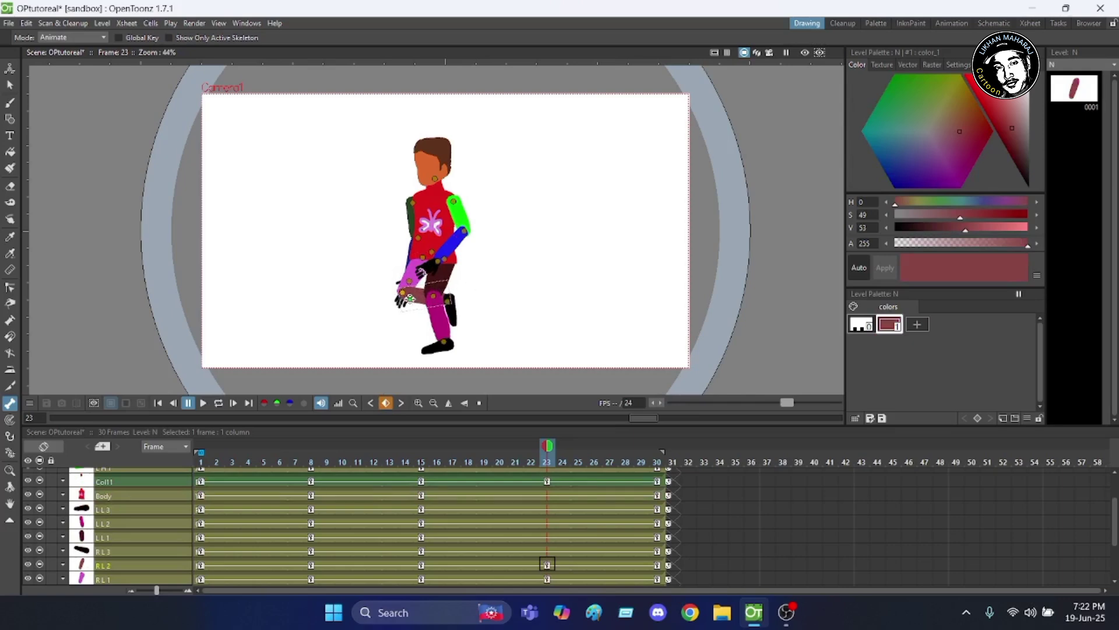
Set keyframes on frame 23 for the left arm columns L H 3, L H 2 and L H 1.
click(445, 268)
click(430, 271)
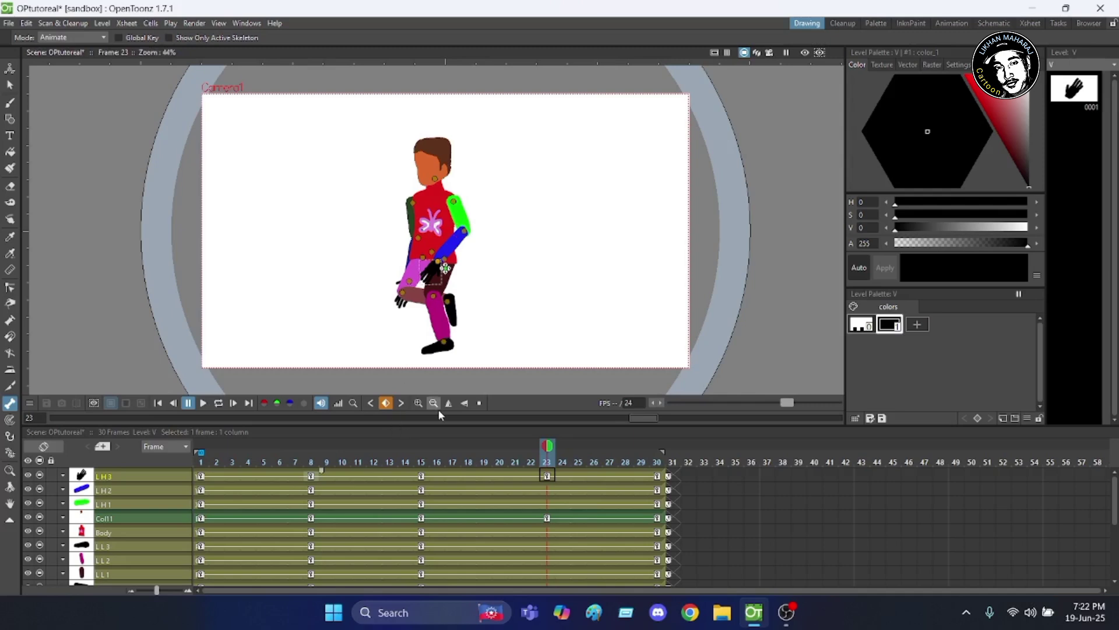
click(546, 490)
click(547, 490)
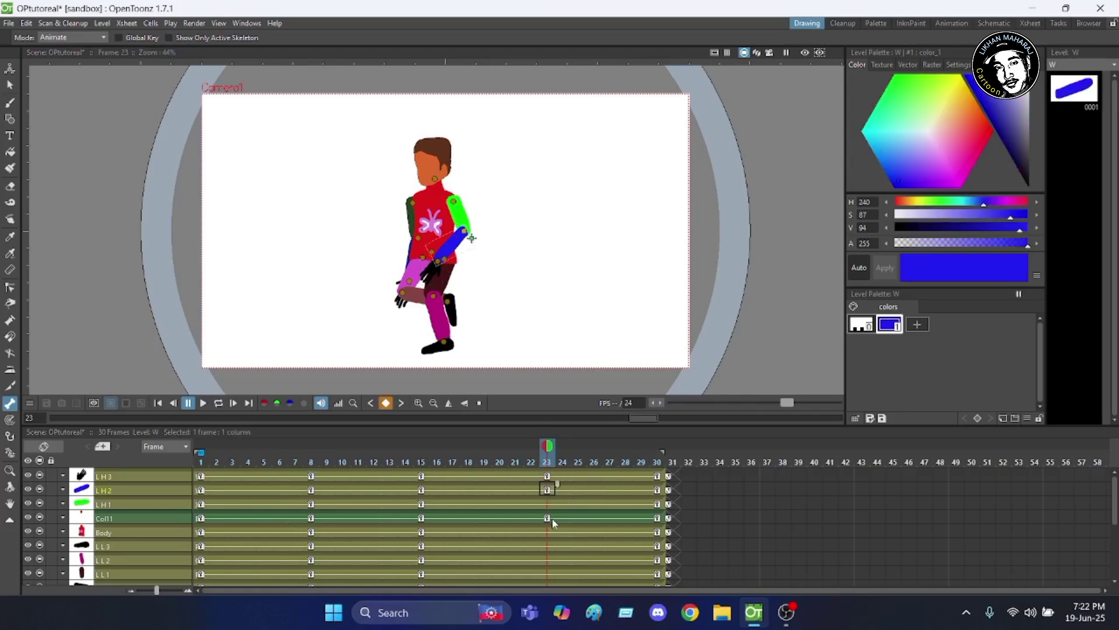
click(545, 503)
click(546, 504)
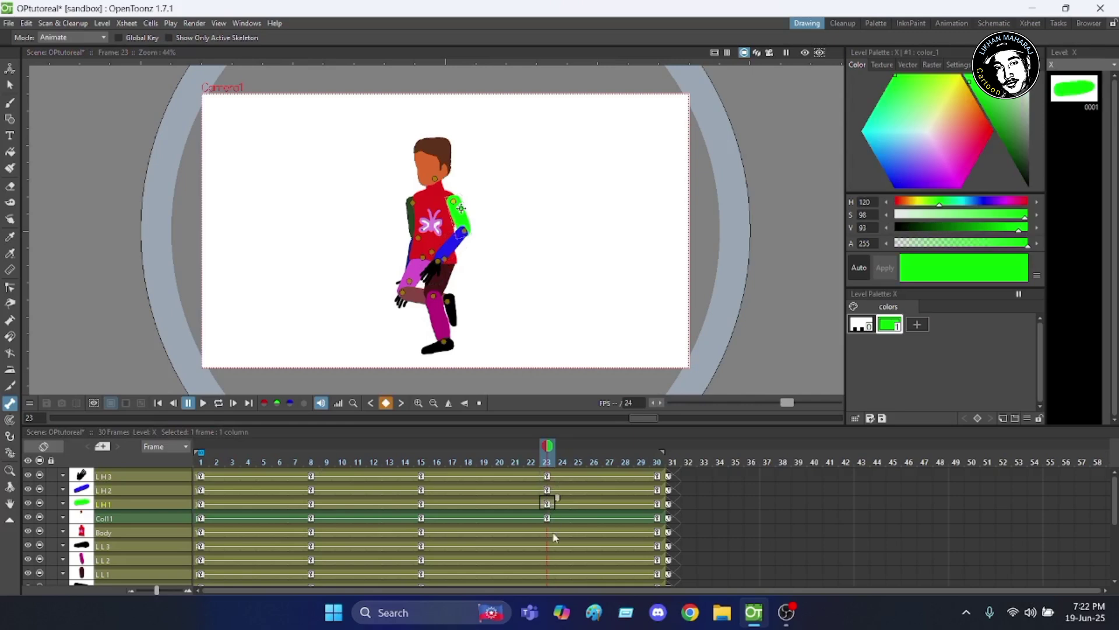
Set keyframes on frame 23 for the Body column and the left leg columns L L 3, L L 2 and L L 1.
click(546, 532)
click(546, 531)
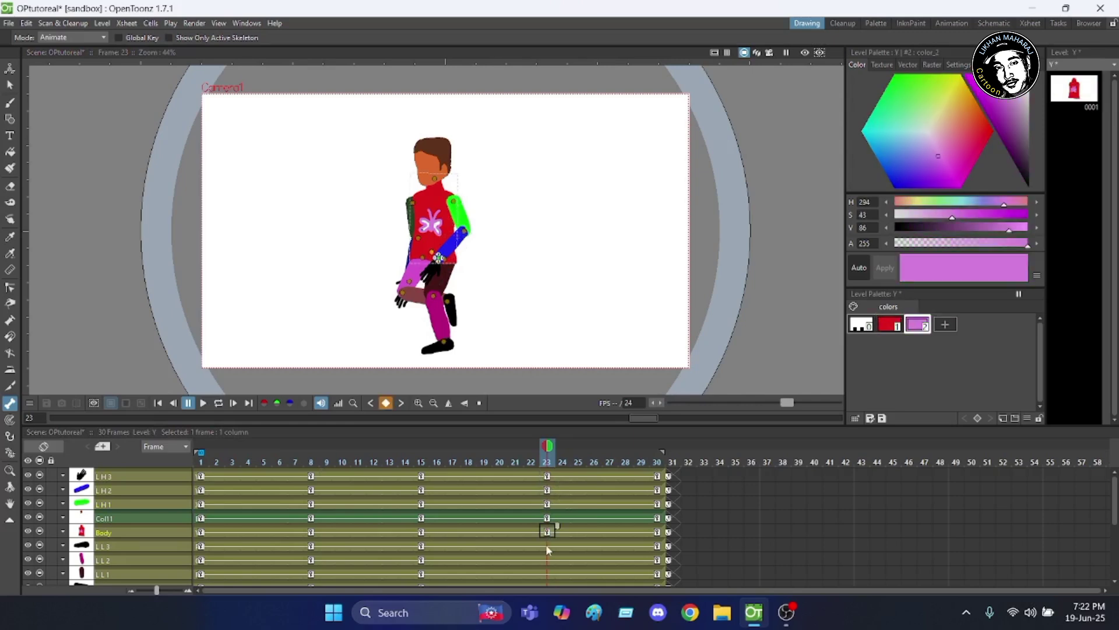
click(546, 545)
click(549, 552)
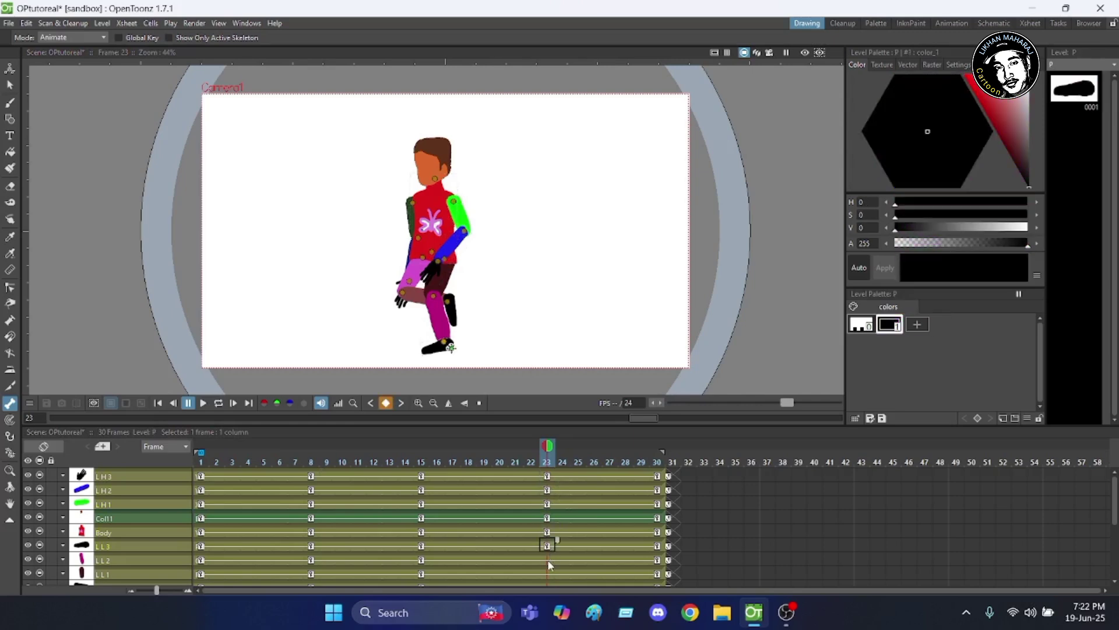
click(547, 560)
click(548, 561)
scroll(562, 524, down, 1)
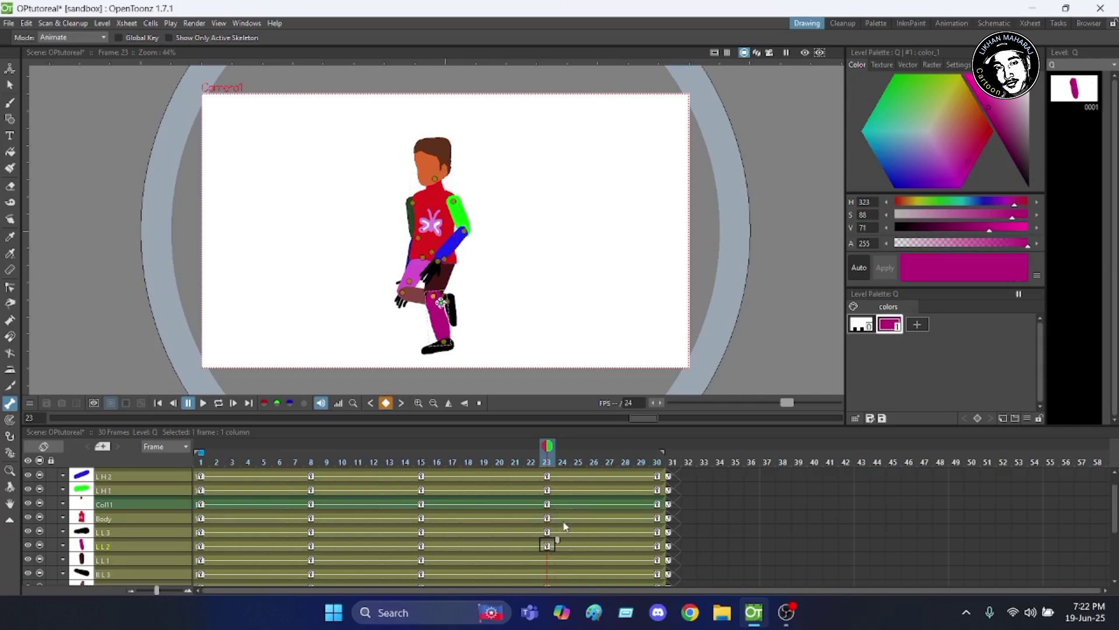
scroll(564, 527, down, 2)
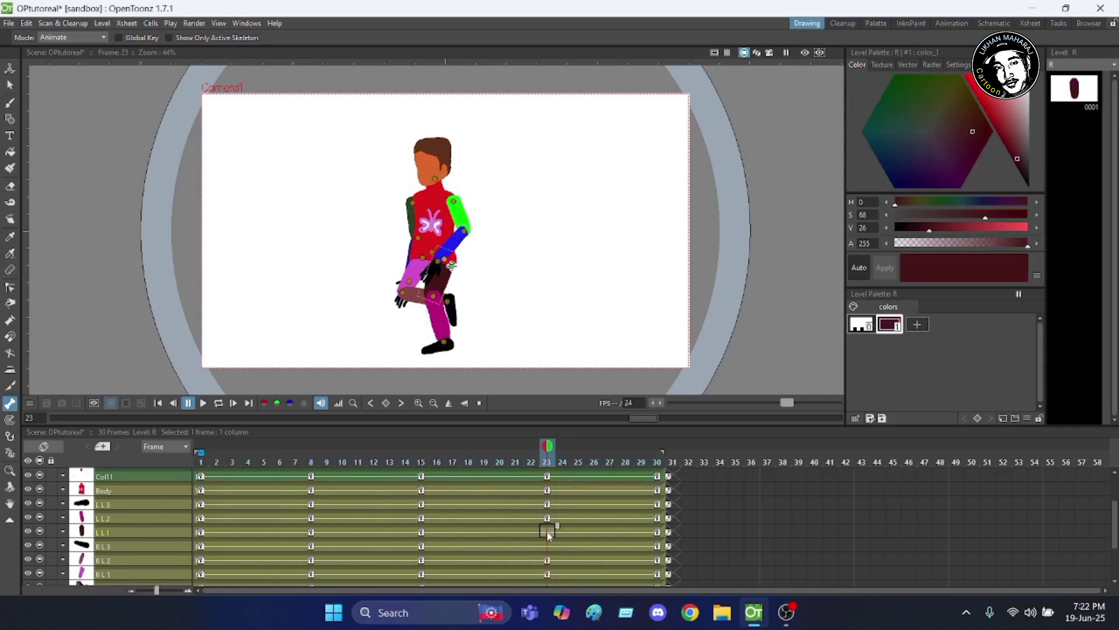
click(549, 532)
Set keyframes on frame 23 for the R L 3, R H 3, R H 2 and R H 1 columns.
click(548, 546)
click(547, 547)
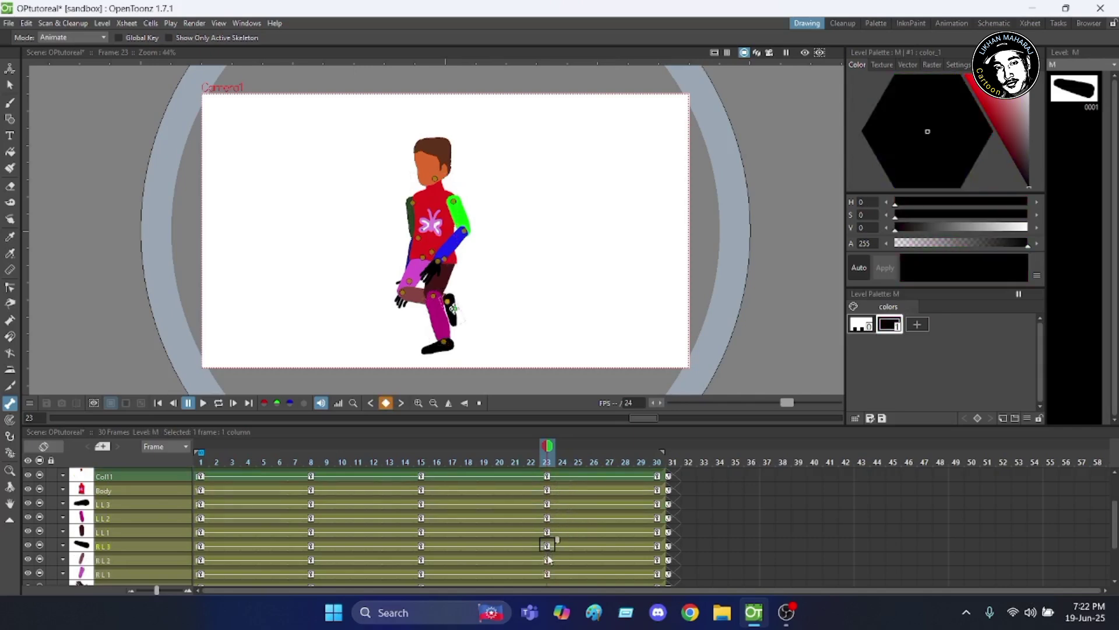
scroll(548, 548, down, 3)
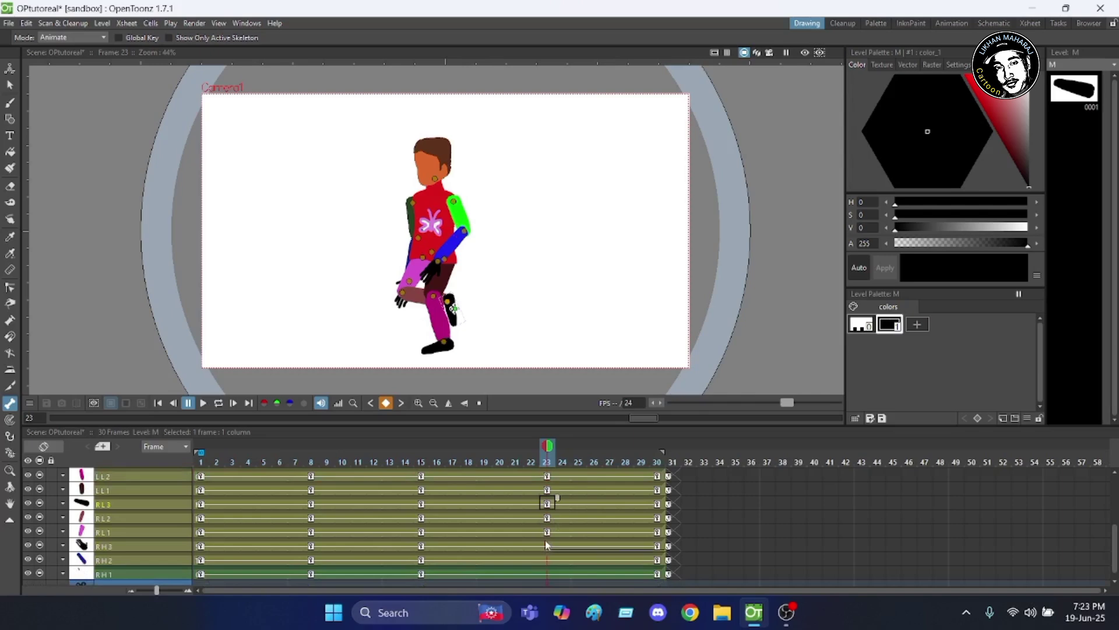
click(548, 546)
click(547, 548)
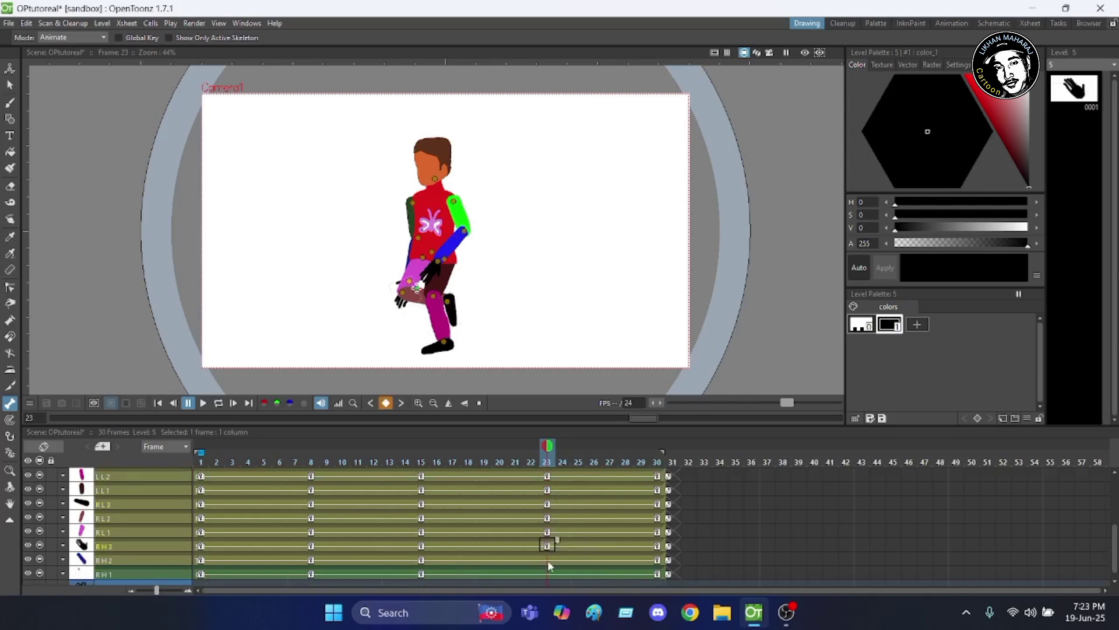
click(547, 560)
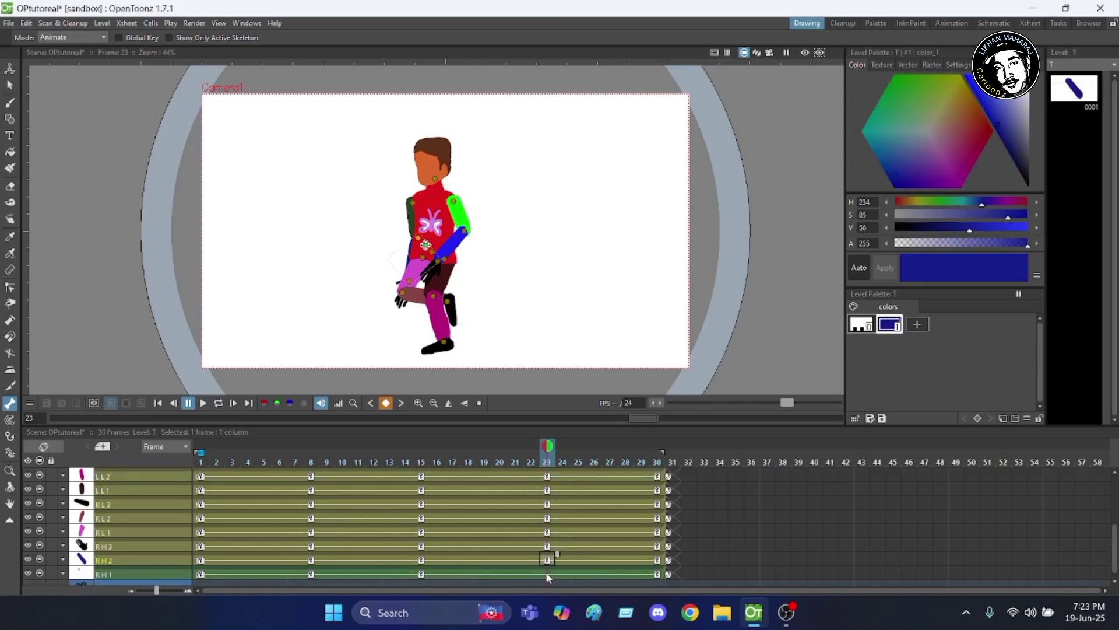
click(547, 574)
click(546, 573)
scroll(563, 512, up, 2)
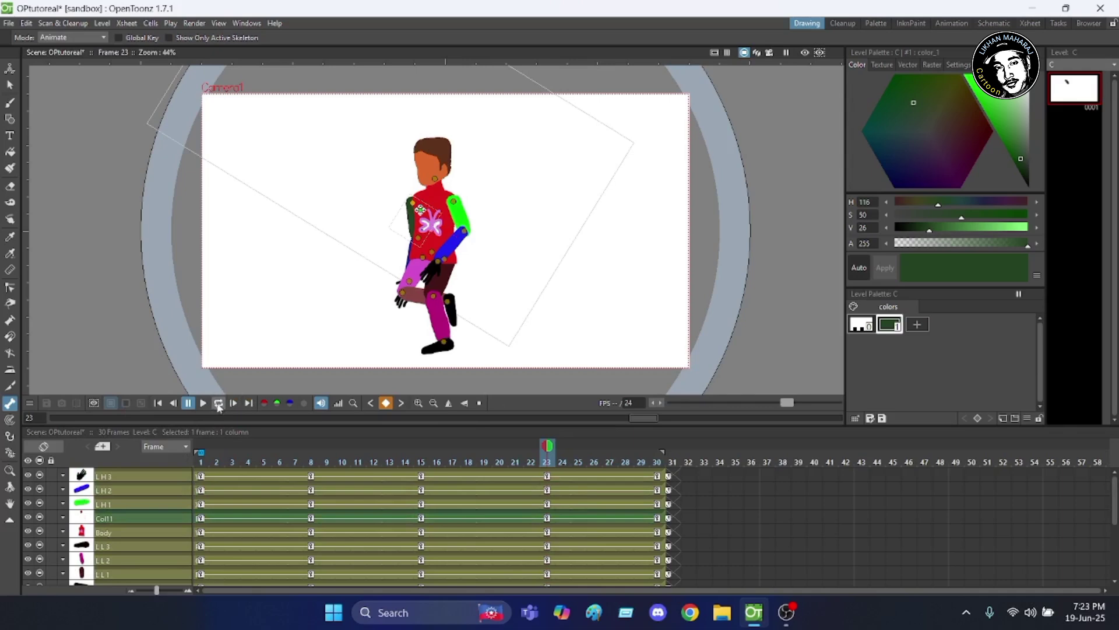
Play the walk cycle in a loop to check the motion, and stop the playback.
click(218, 404)
click(218, 404)
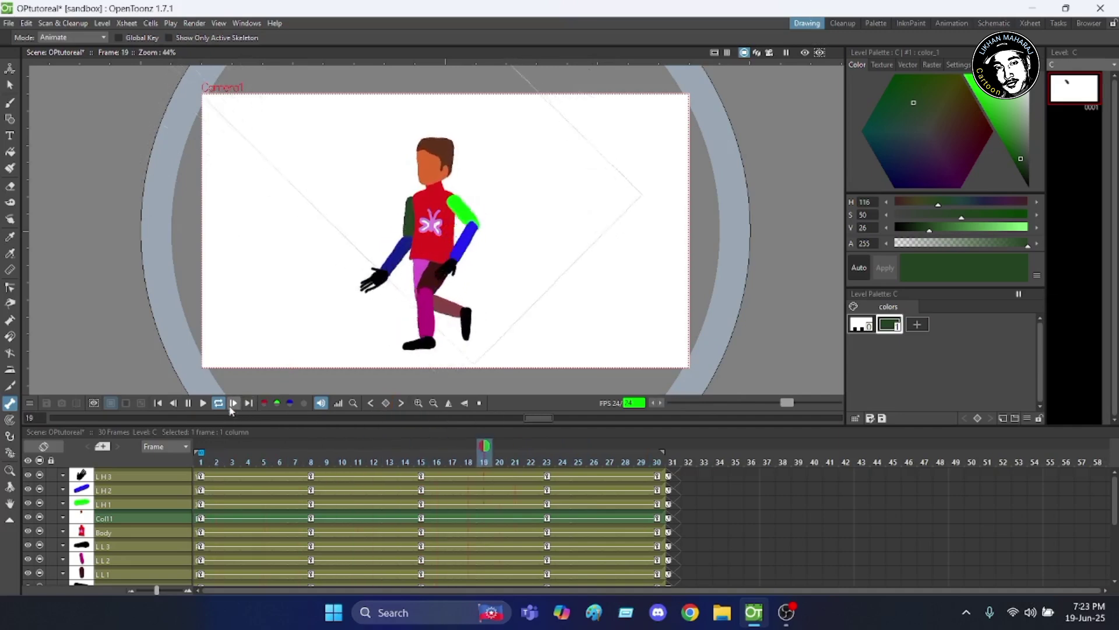
click(188, 403)
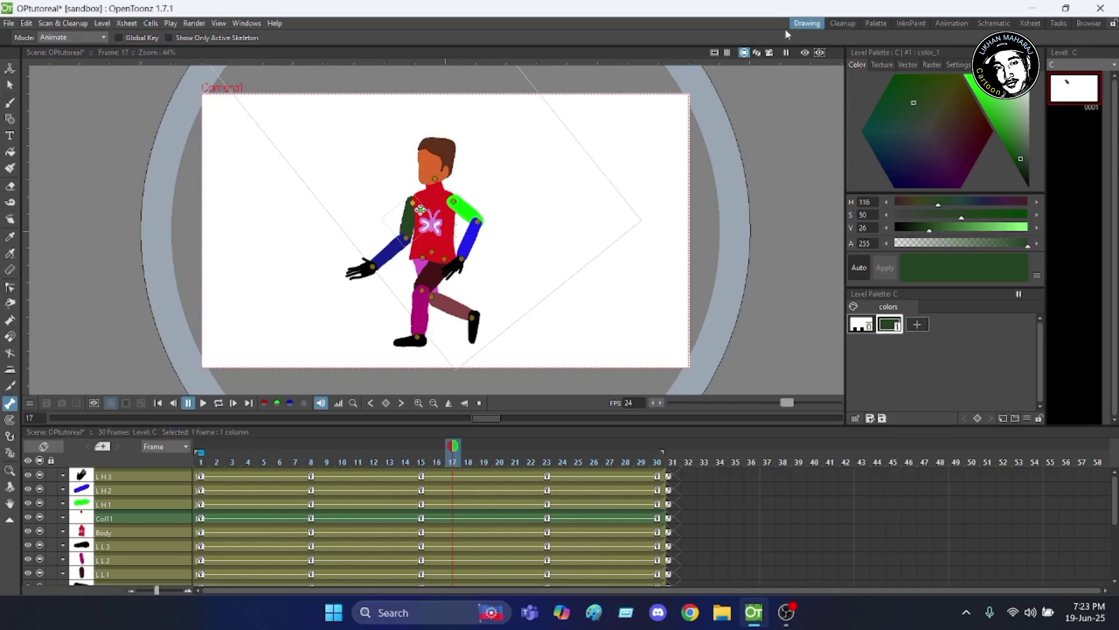
click(953, 24)
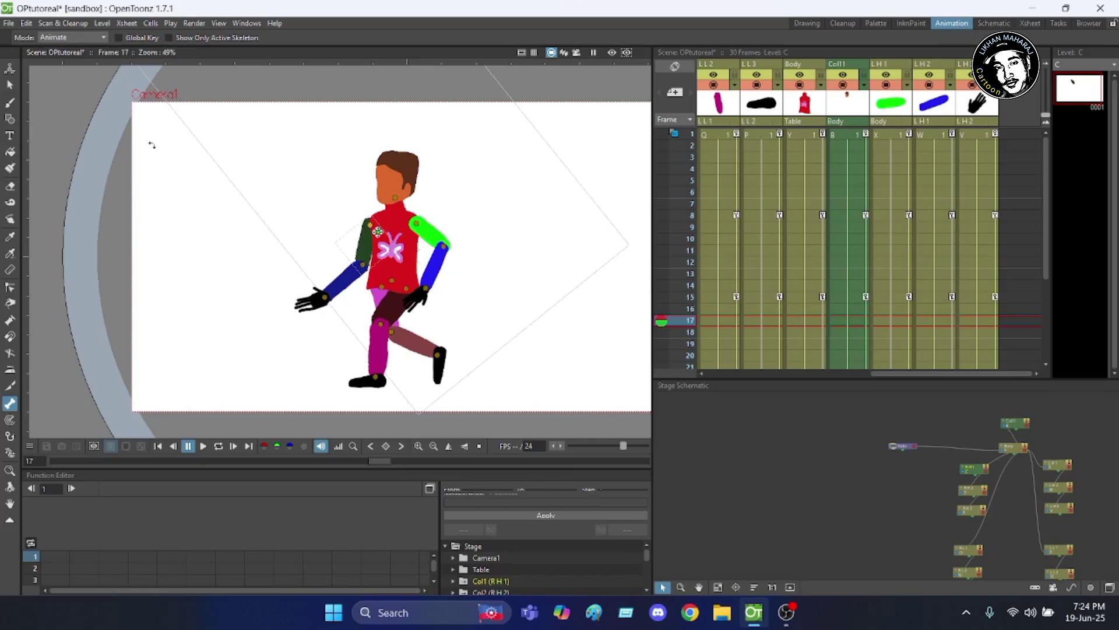
scroll(168, 127, down, 3)
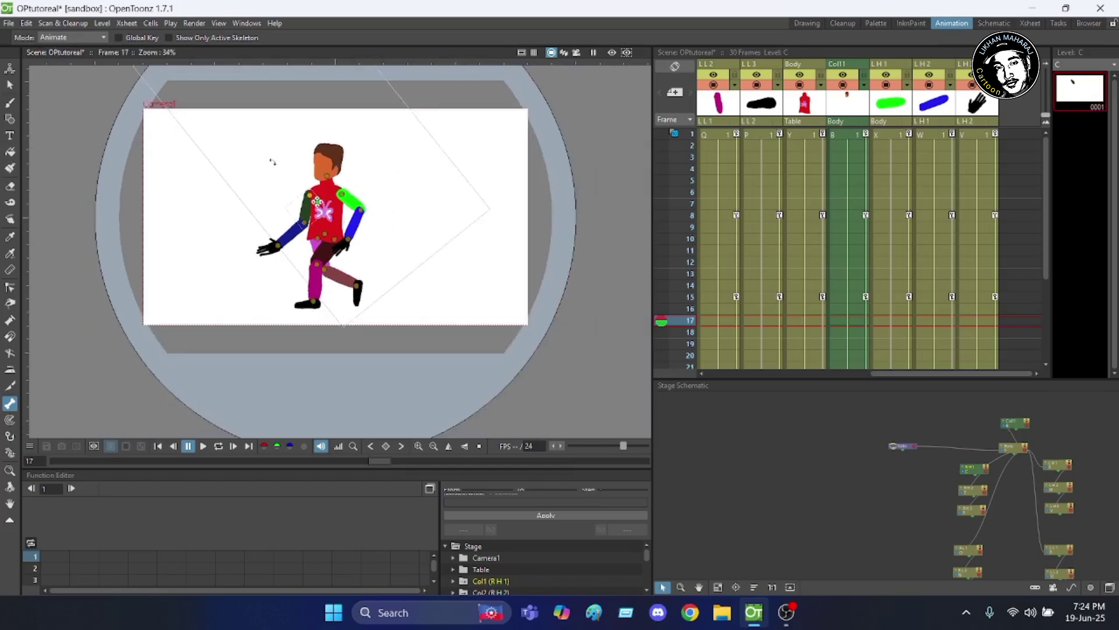
scroll(271, 133, down, 1)
scroll(312, 108, up, 1)
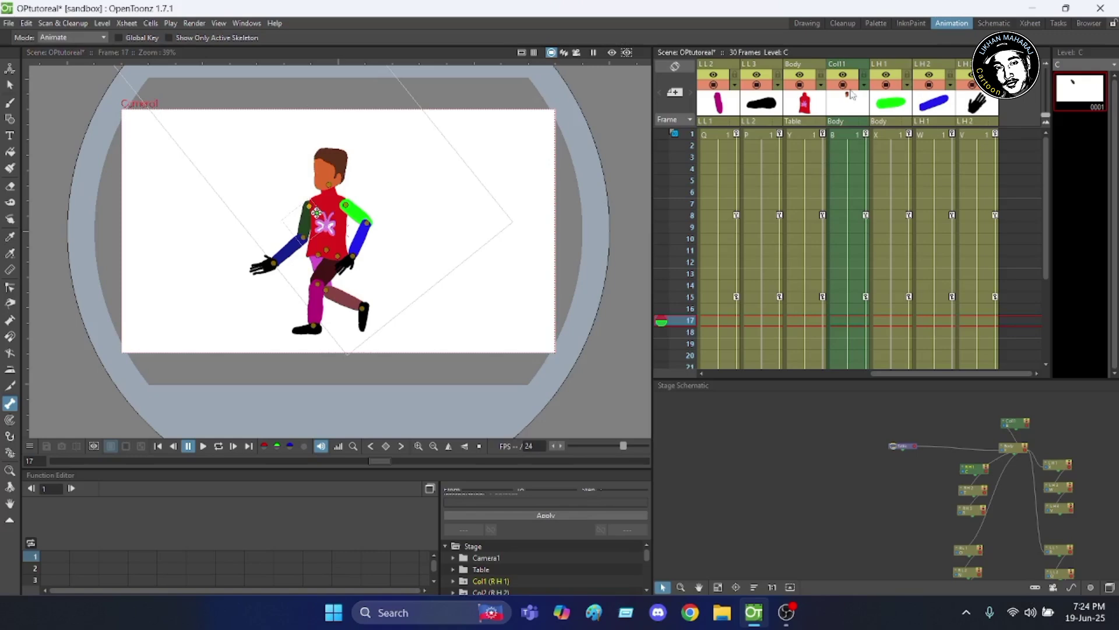
click(717, 67)
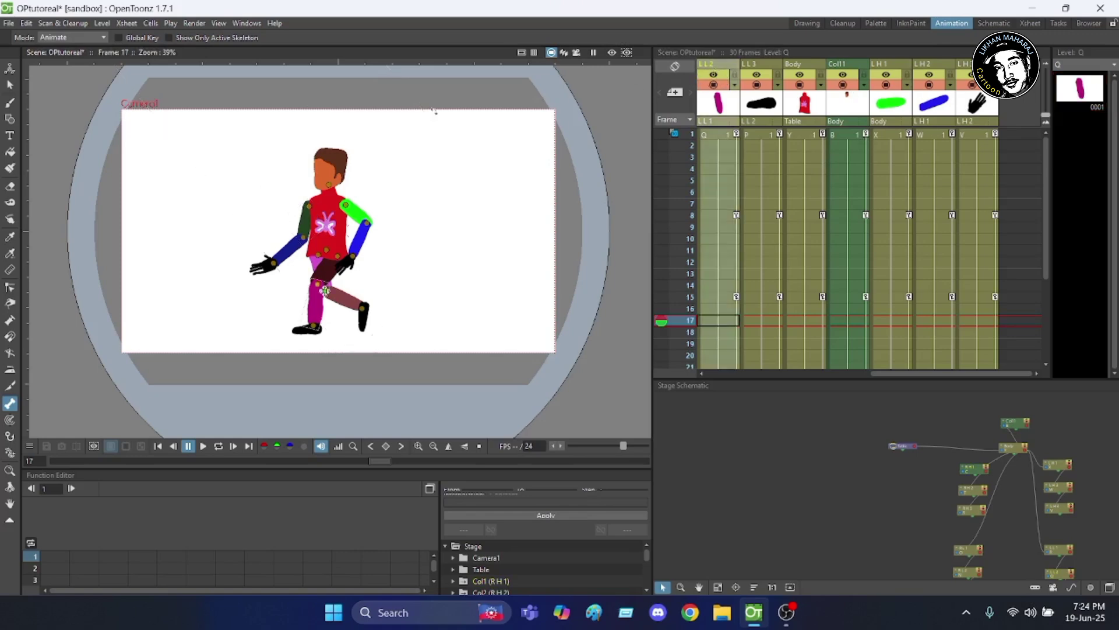
click(801, 64)
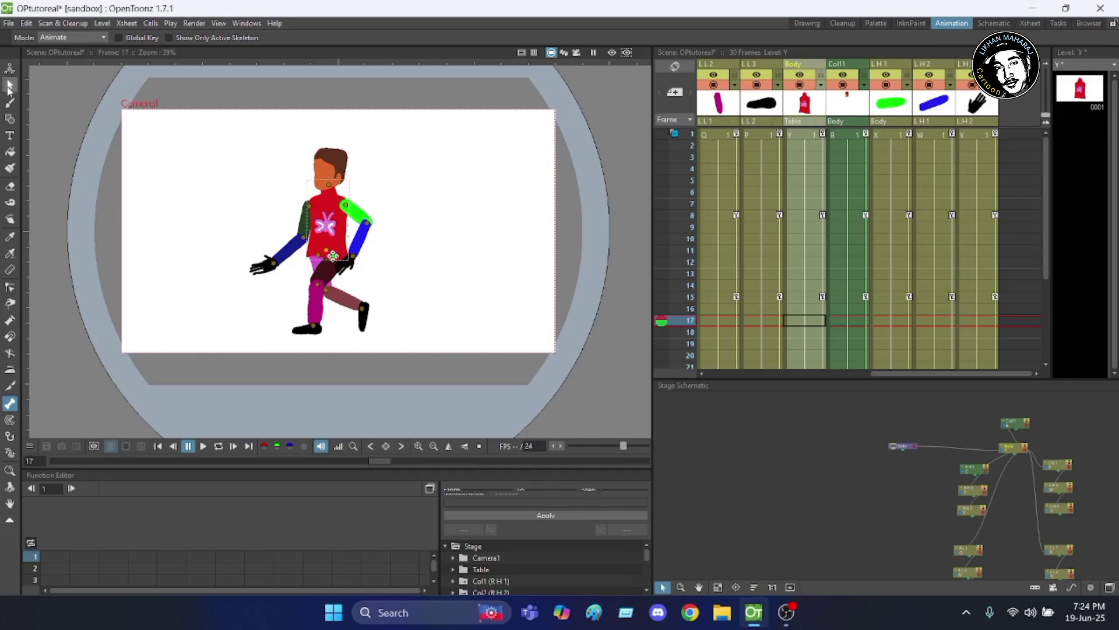
click(10, 87)
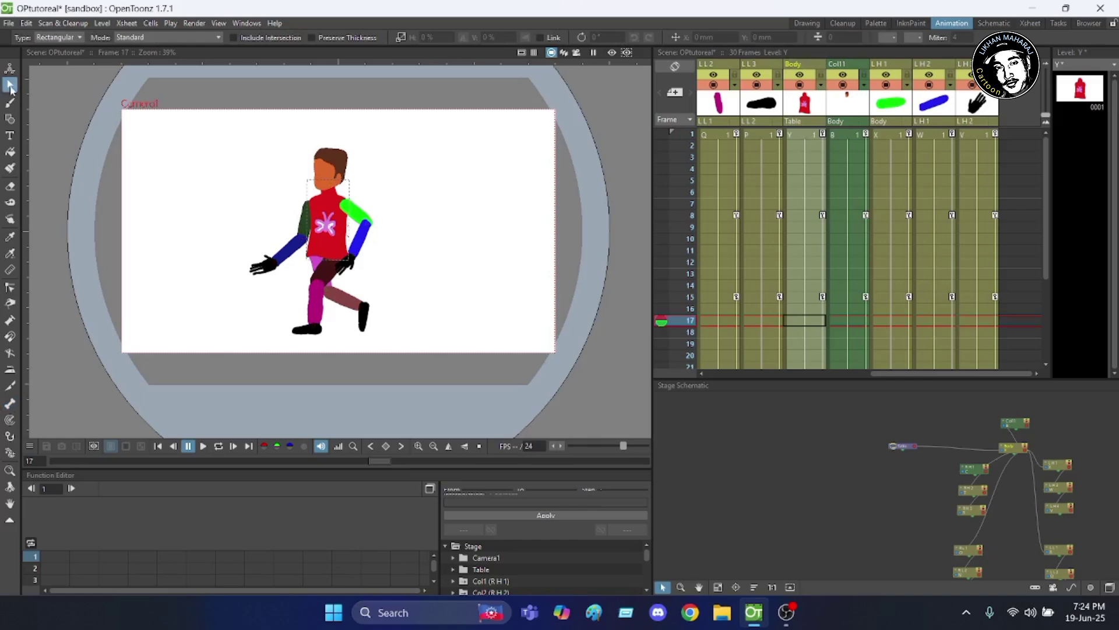
scroll(307, 172, up, 1)
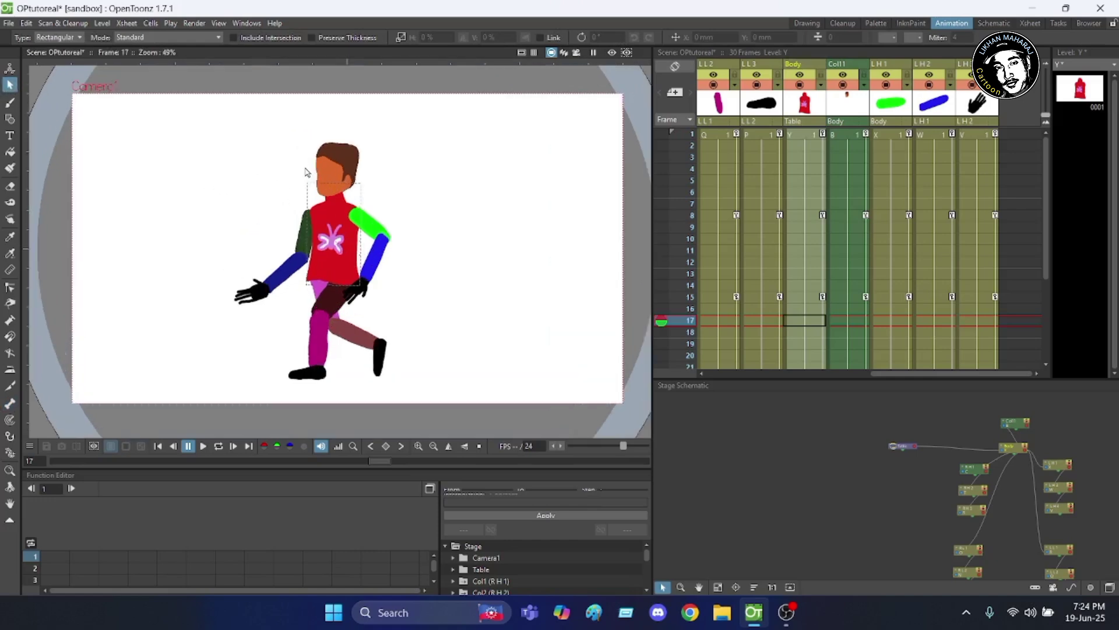
scroll(306, 172, down, 1)
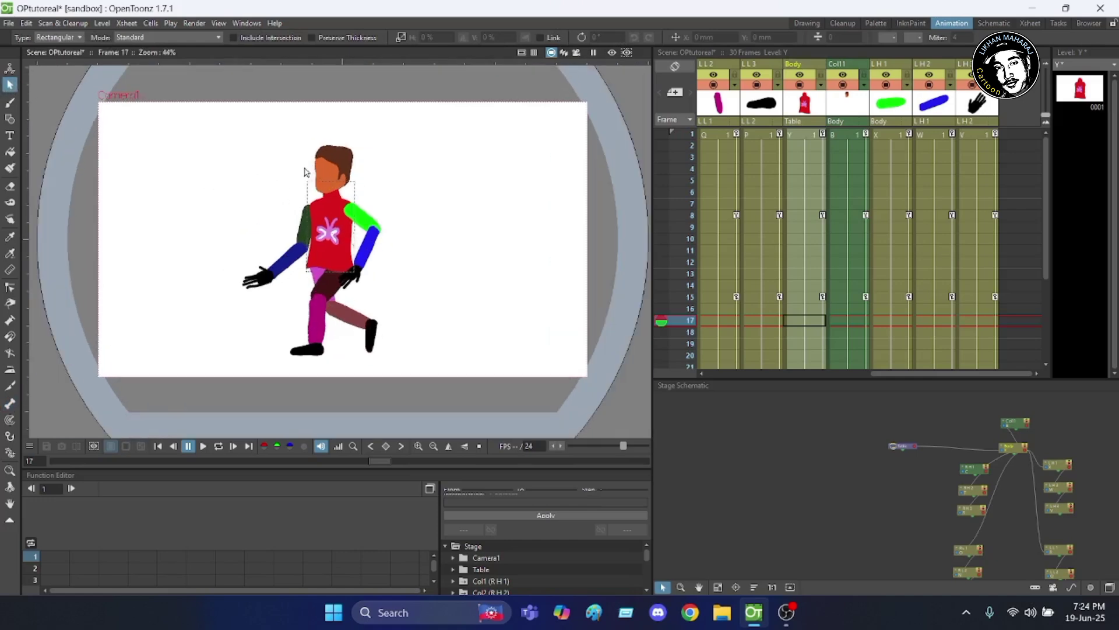
scroll(305, 171, down, 1)
scroll(306, 172, up, 2)
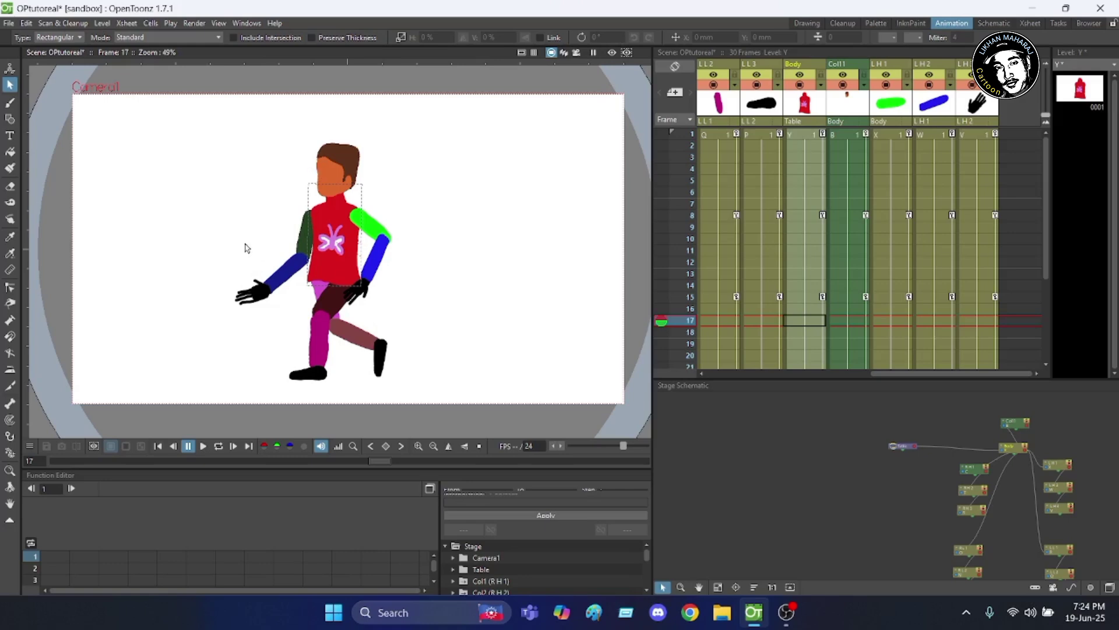
click(283, 201)
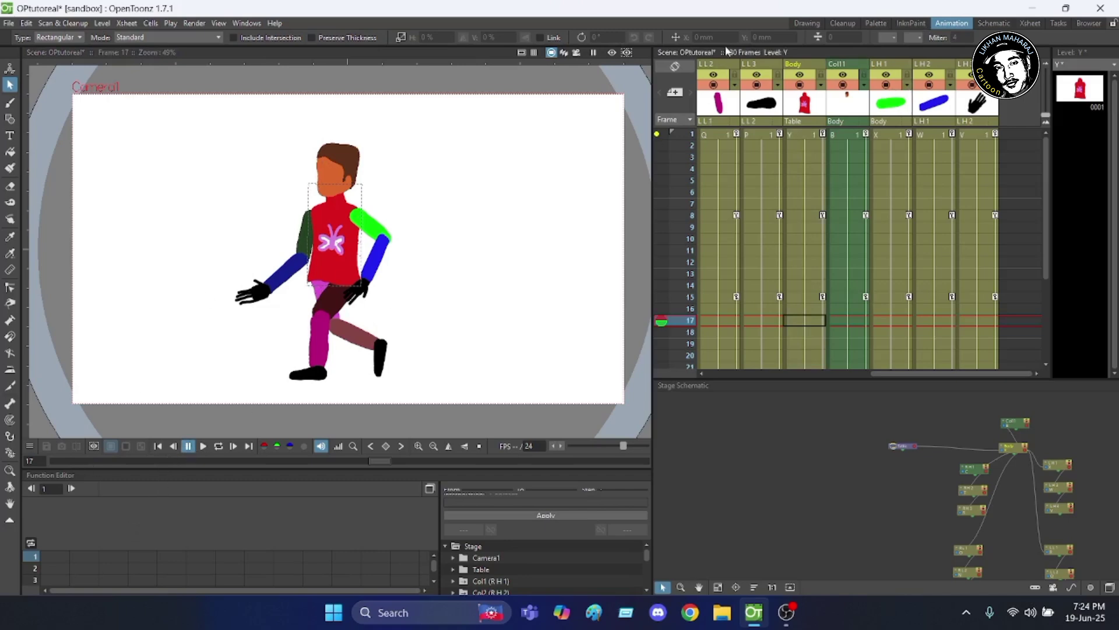
click(806, 22)
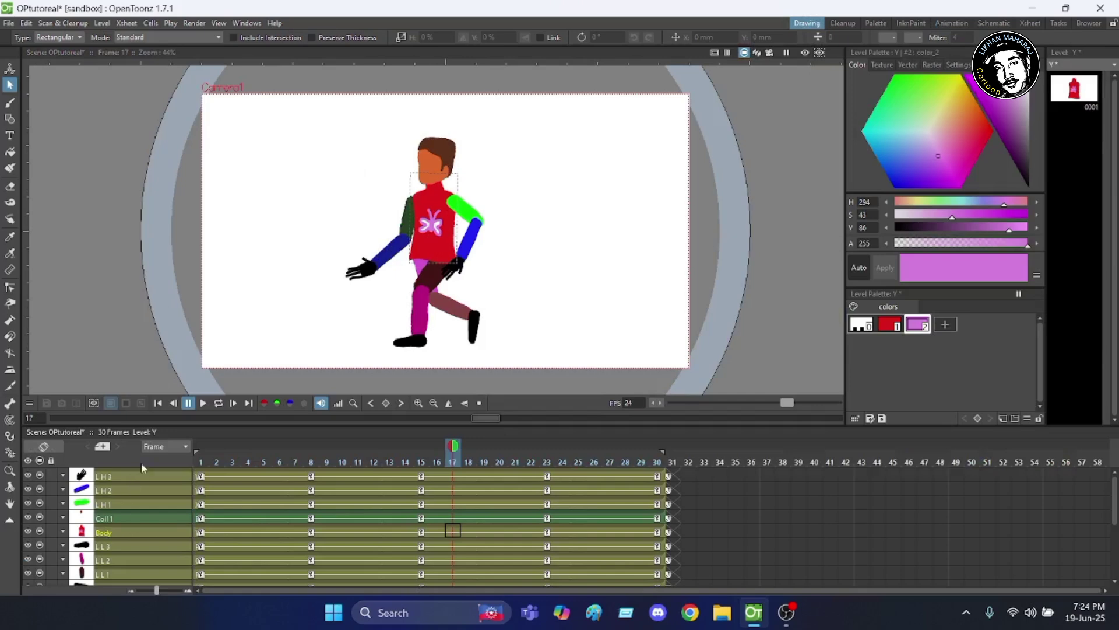
Replay the looping animation to review the walk once more, and stop it.
click(209, 404)
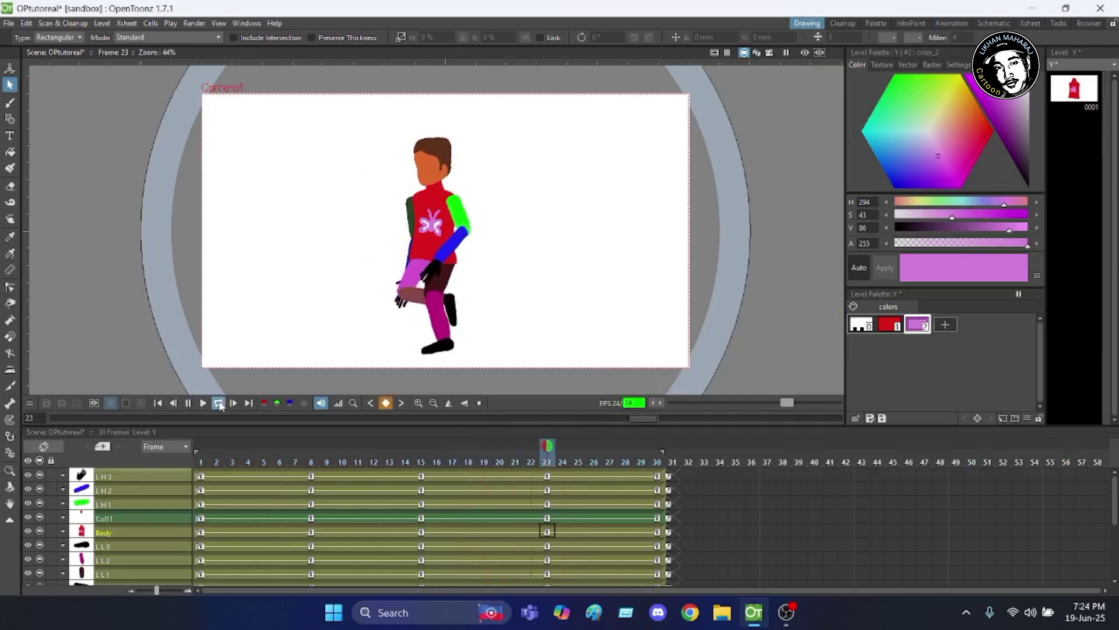
click(188, 403)
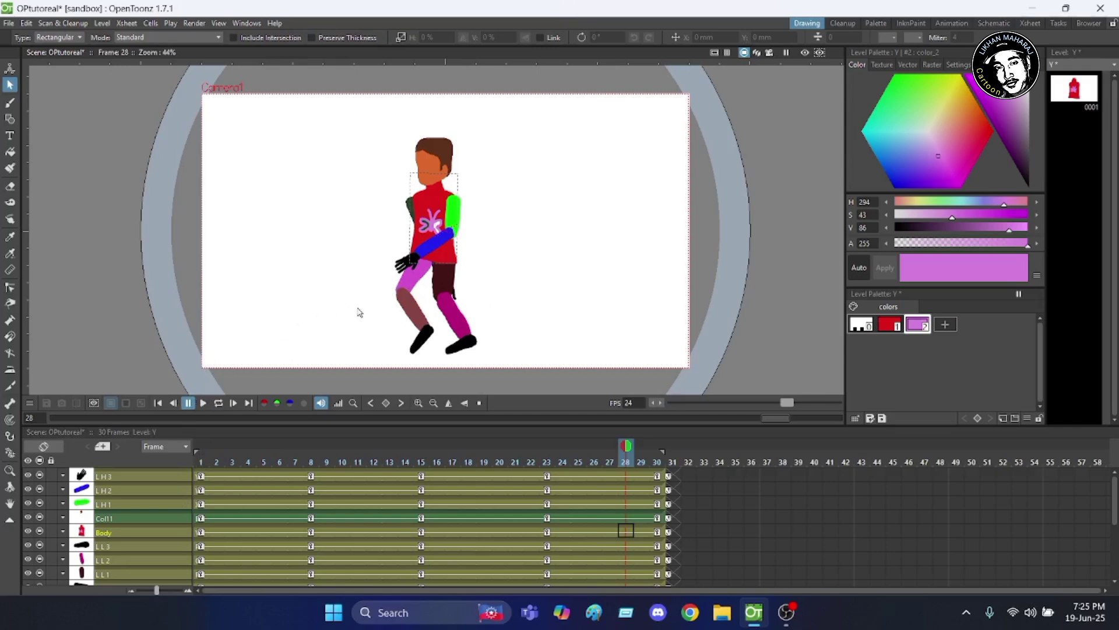
Using the Animate tool in Position mode, move the Body on frame 1 near the camera frame's right edge, about X 162.5 mm, Y -17 mm.
click(85, 534)
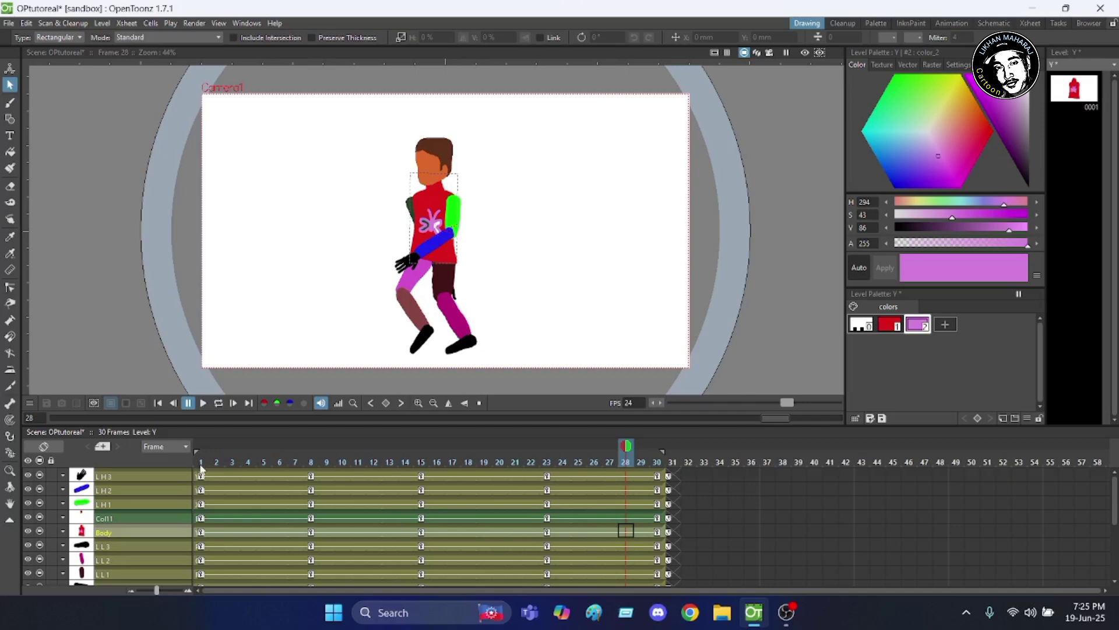
click(201, 465)
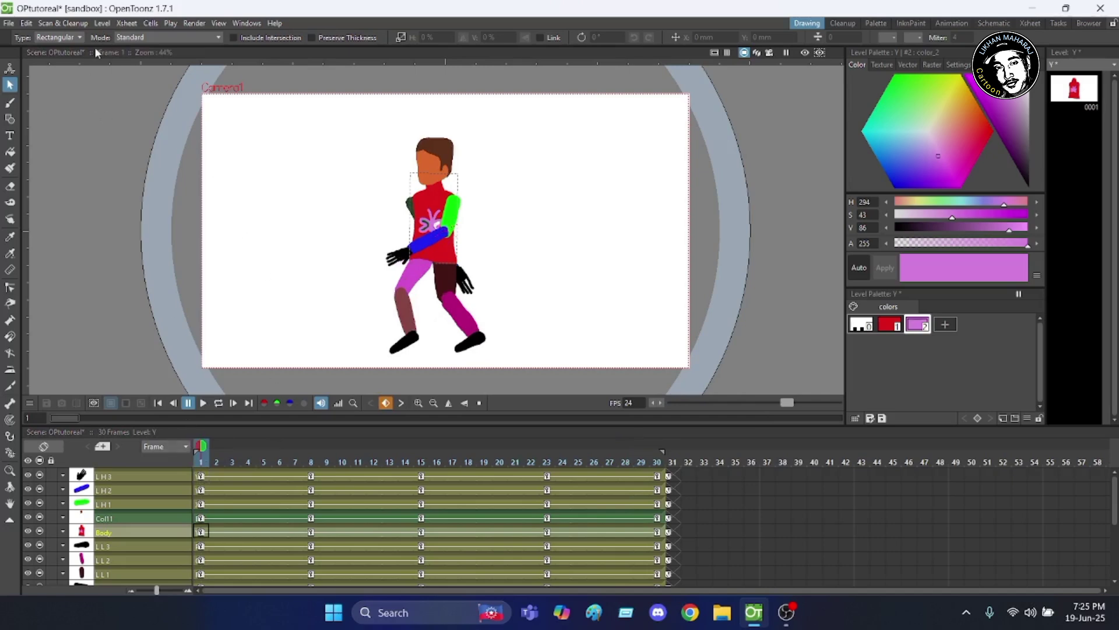
click(9, 68)
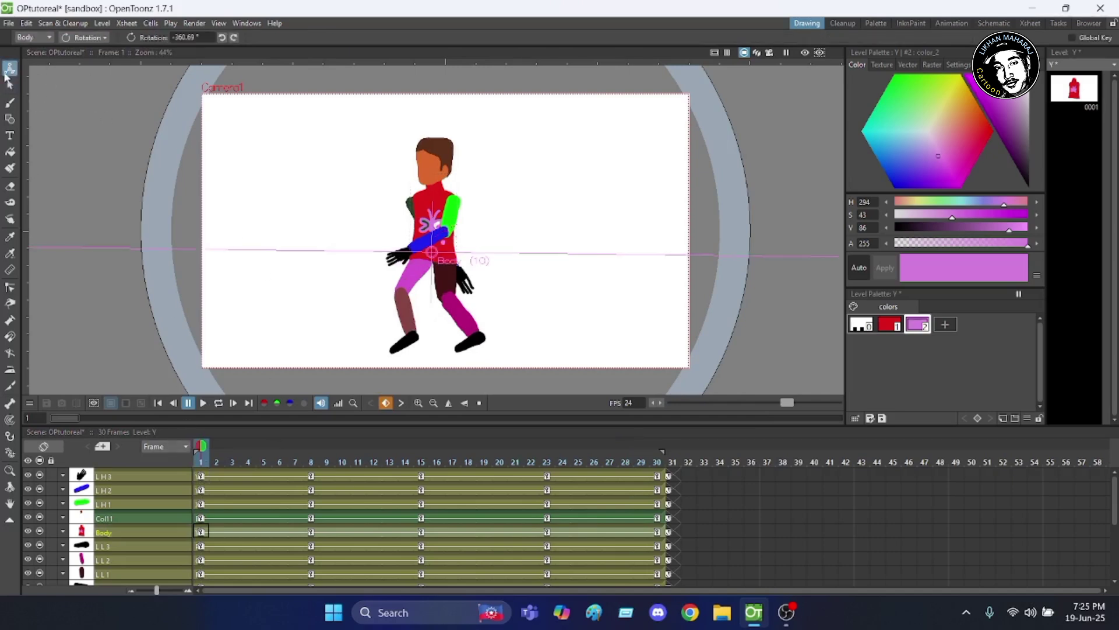
click(104, 39)
click(83, 53)
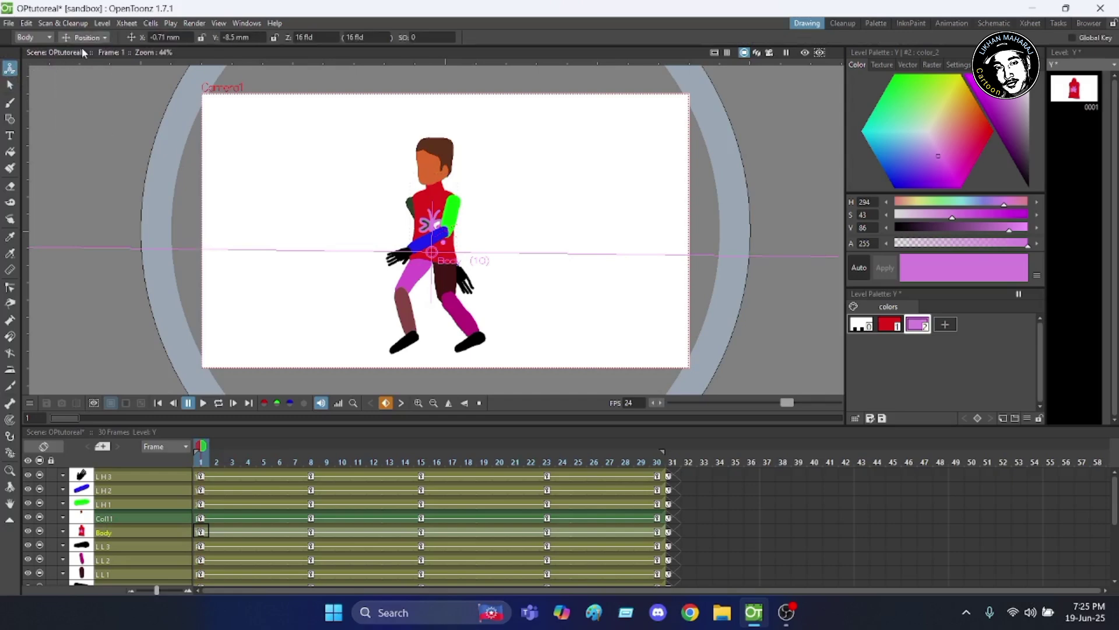
drag(485, 226, 680, 236)
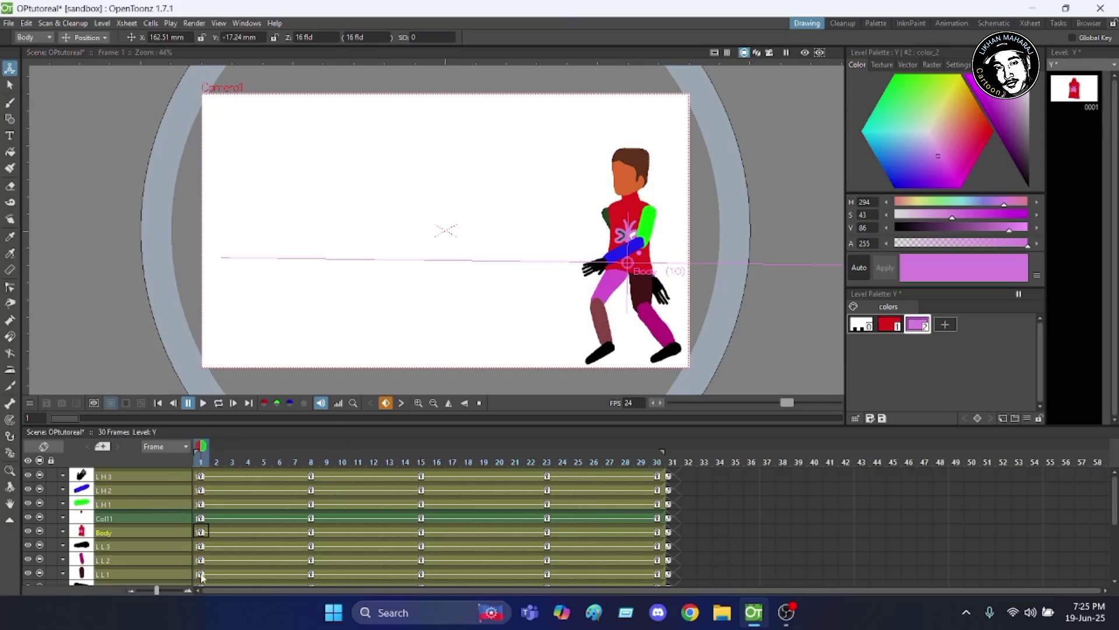
scroll(216, 489, down, 5)
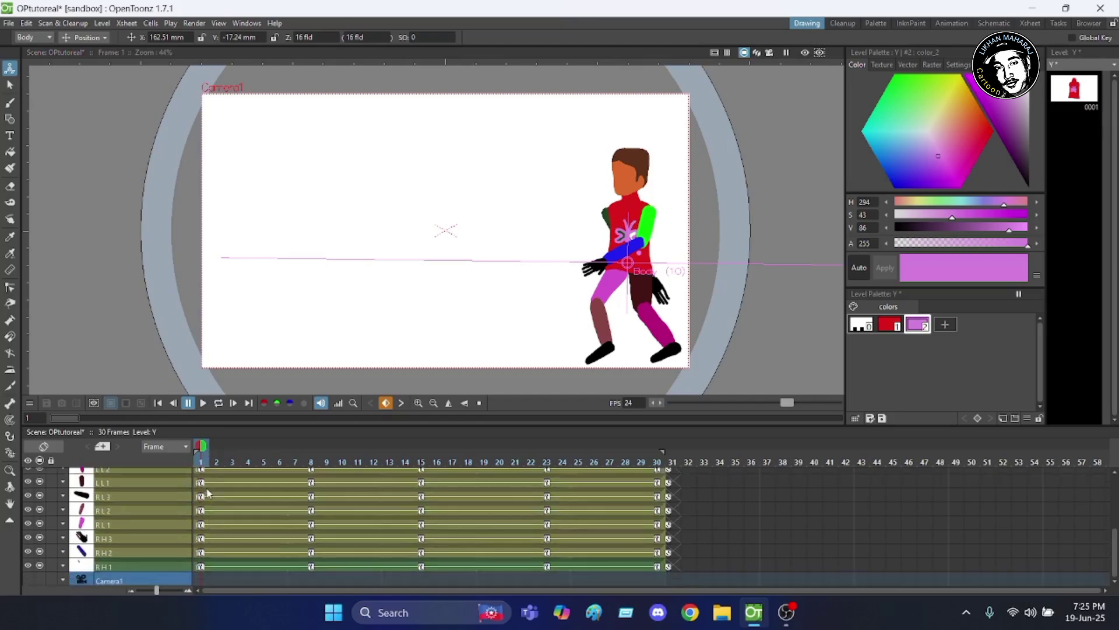
scroll(208, 493, up, 5)
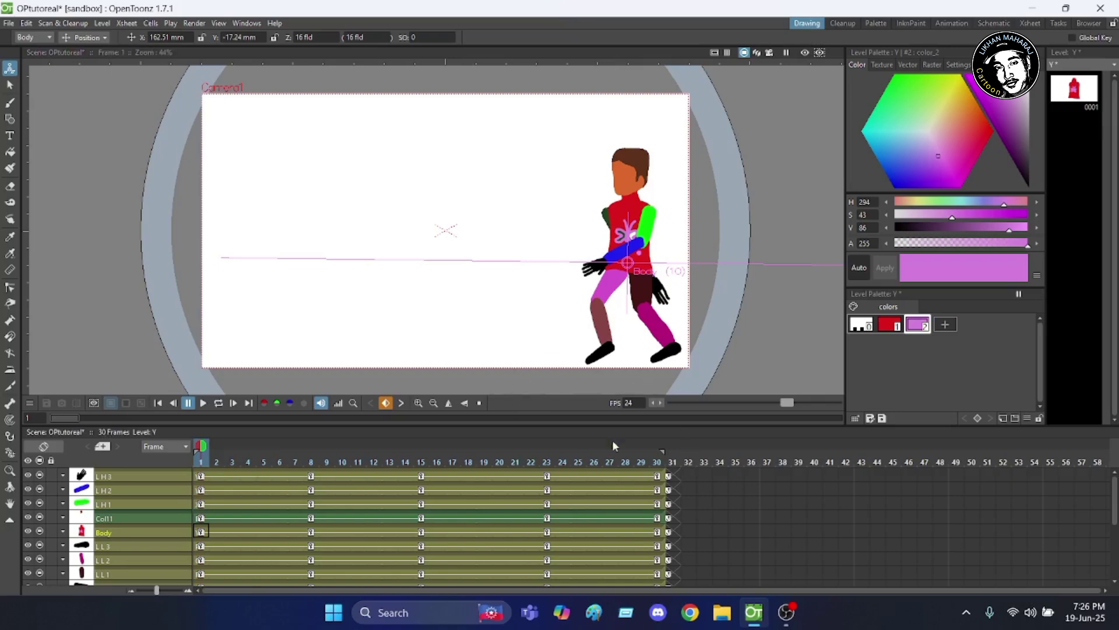
Move the Body on frame 30 near the camera frame's left edge, about X -130 mm, Y -14 mm, and play the walk.
click(658, 462)
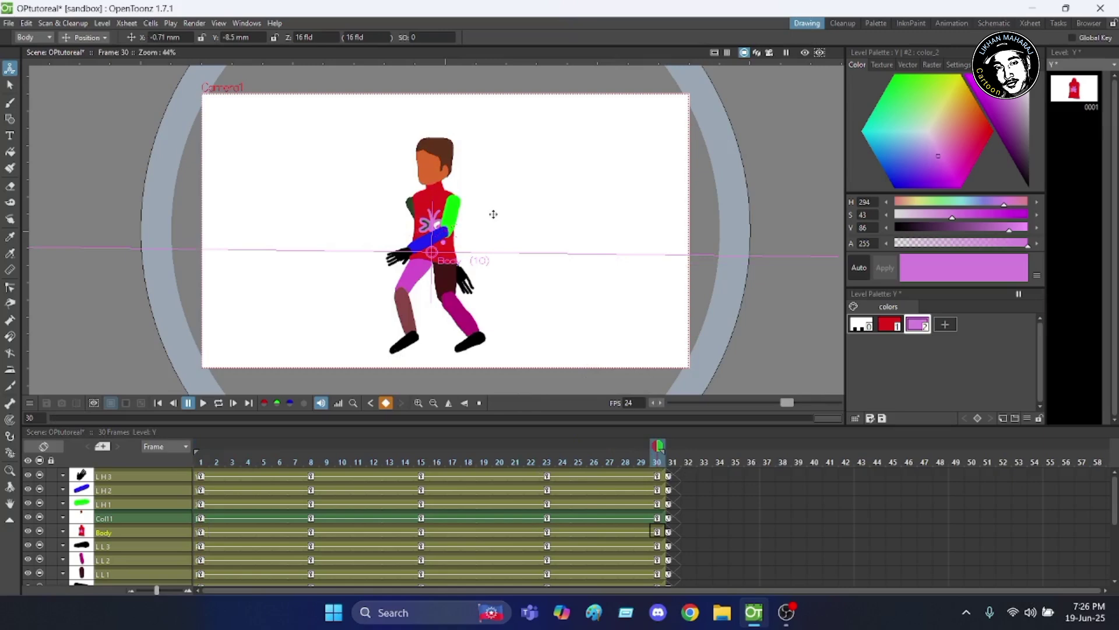
drag(494, 225, 339, 231)
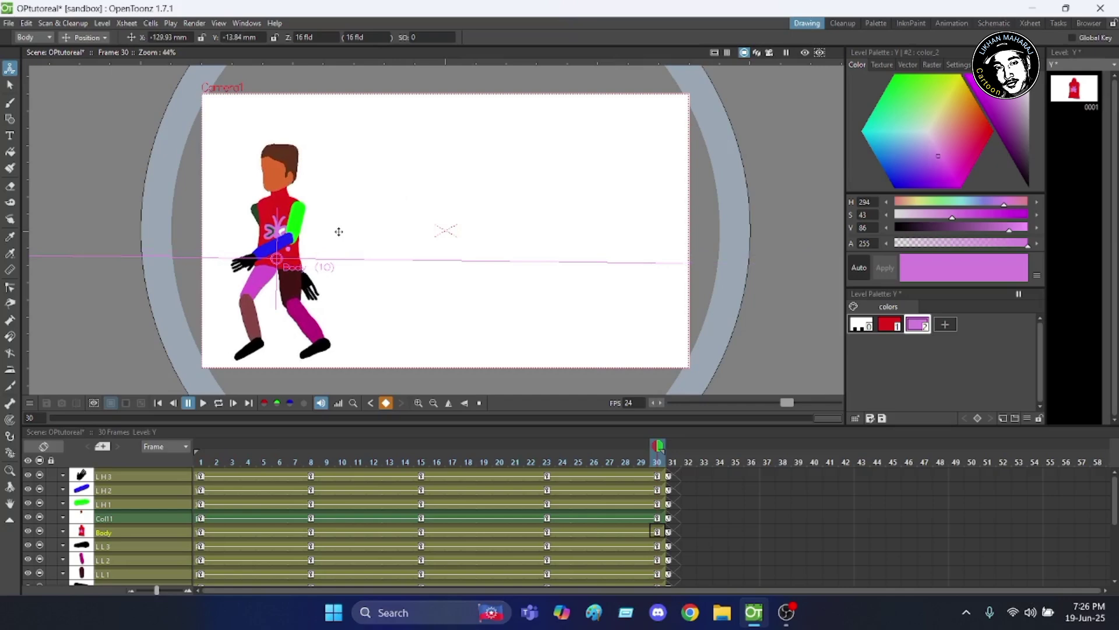
click(202, 403)
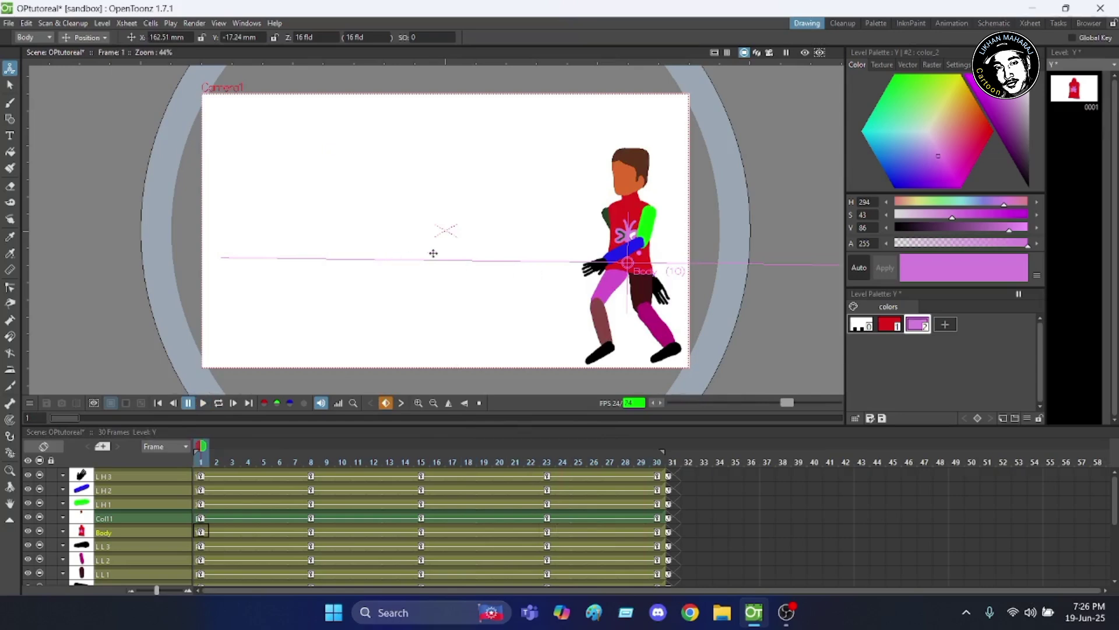
click(203, 403)
Step through the walk from frame 2 to frame 19 to examine how the Body travels between its keyframes.
click(214, 461)
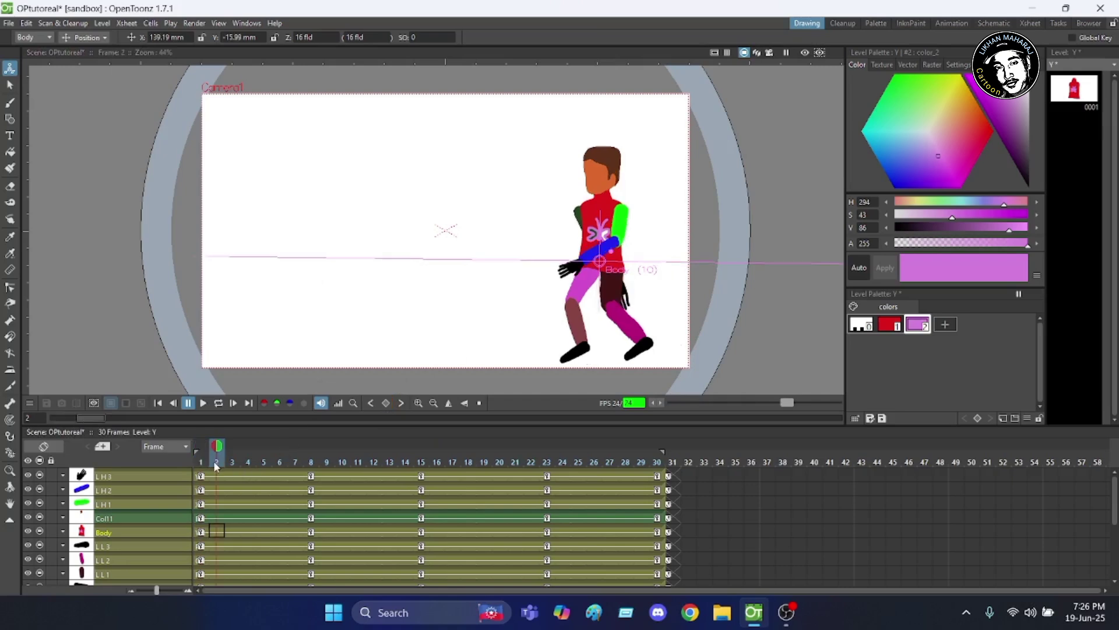
click(231, 462)
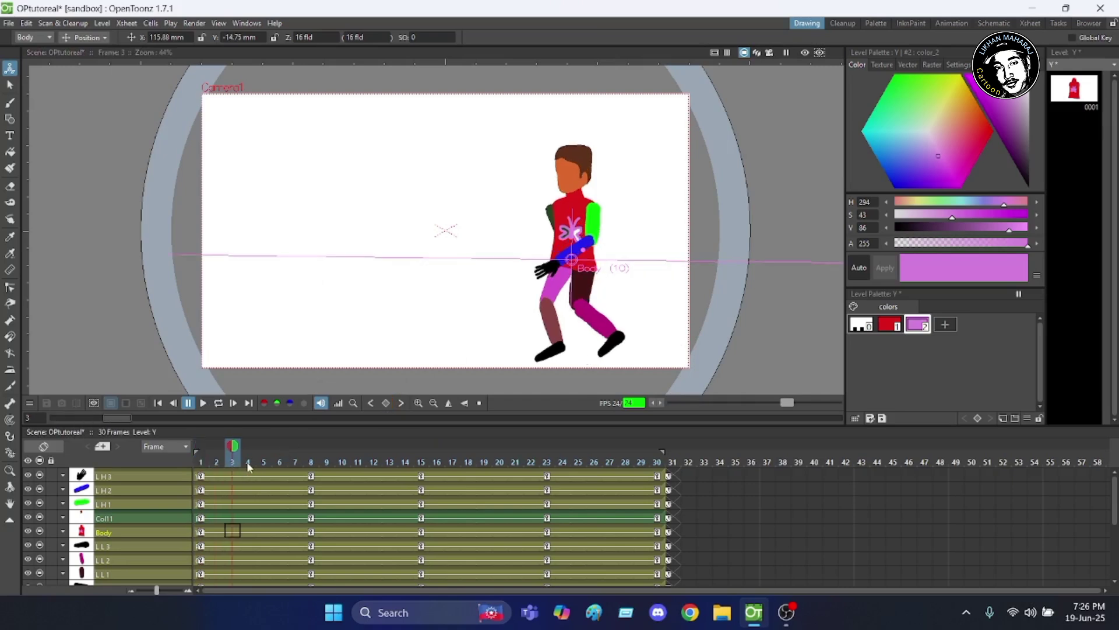
click(247, 462)
click(263, 463)
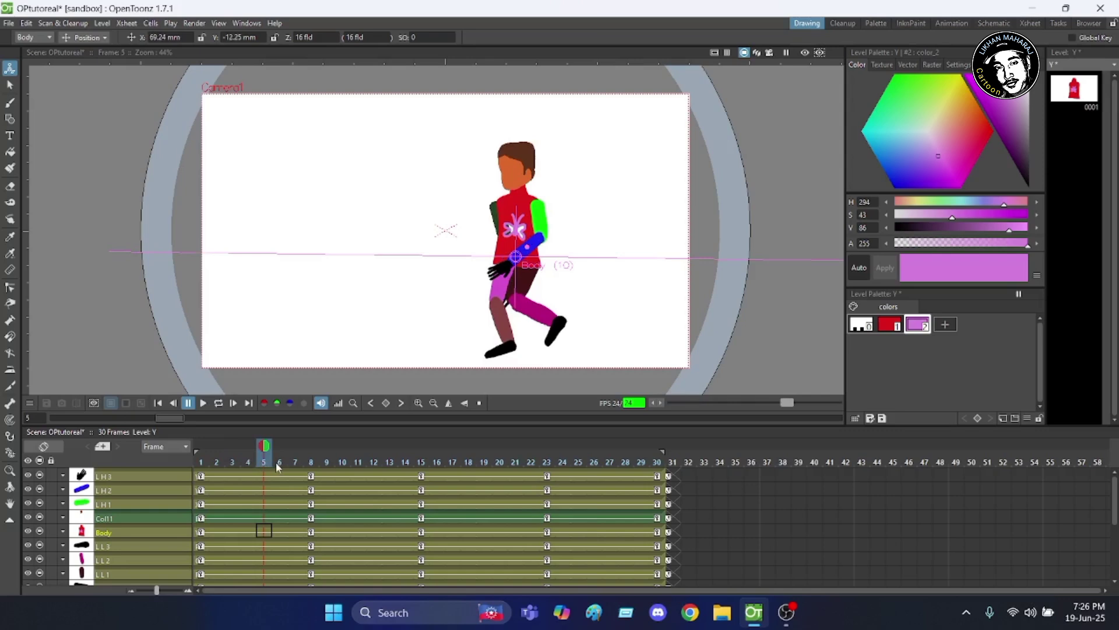
click(278, 463)
click(295, 463)
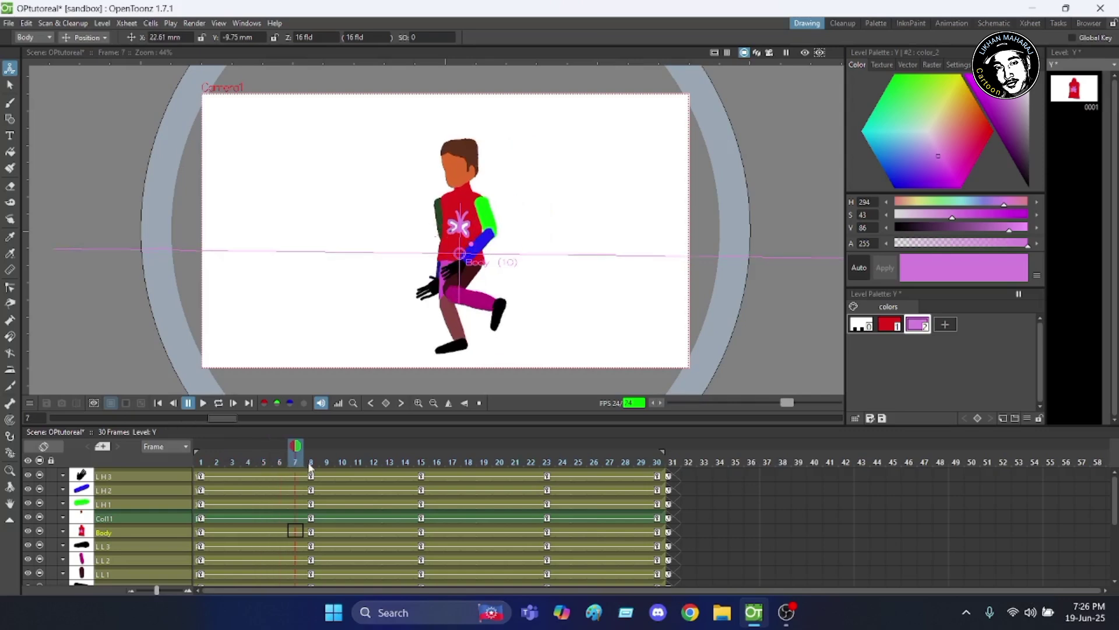
click(311, 463)
click(326, 462)
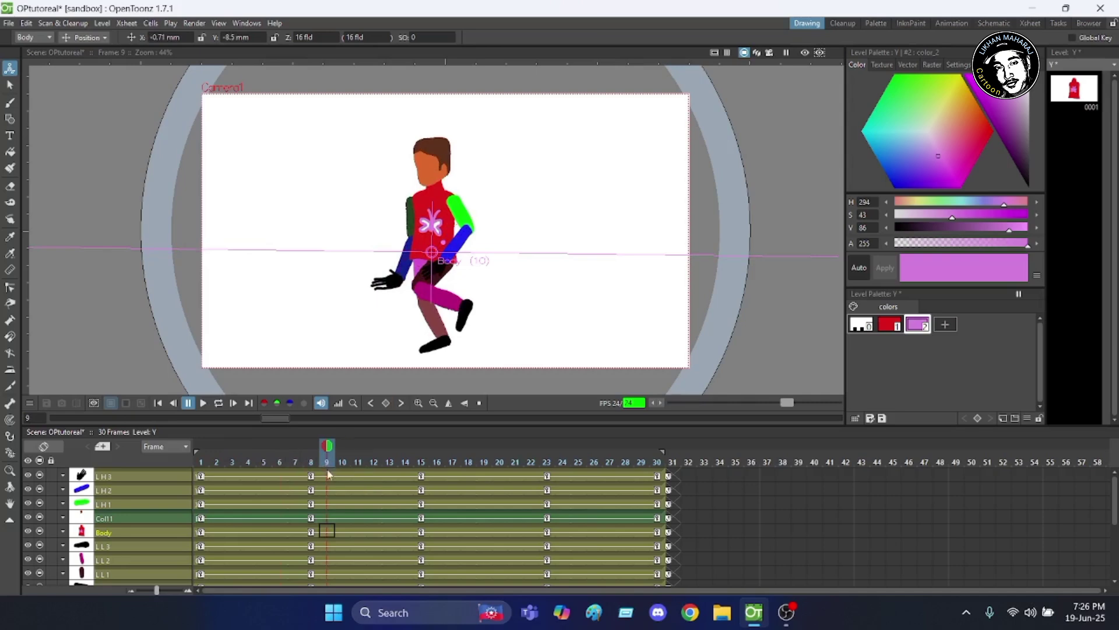
click(343, 463)
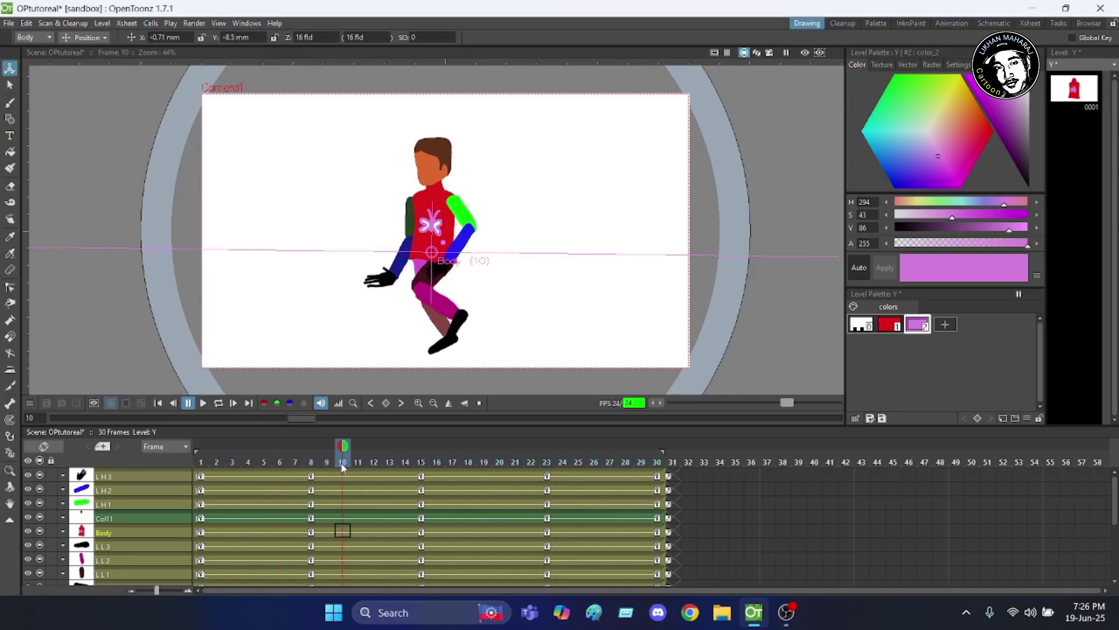
click(358, 464)
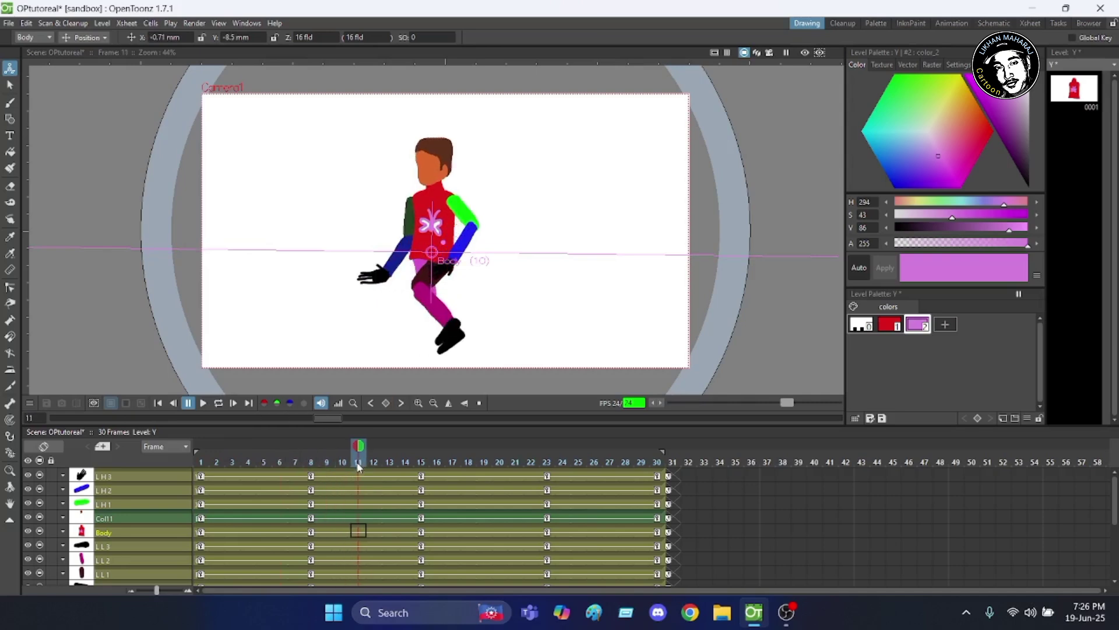
click(389, 464)
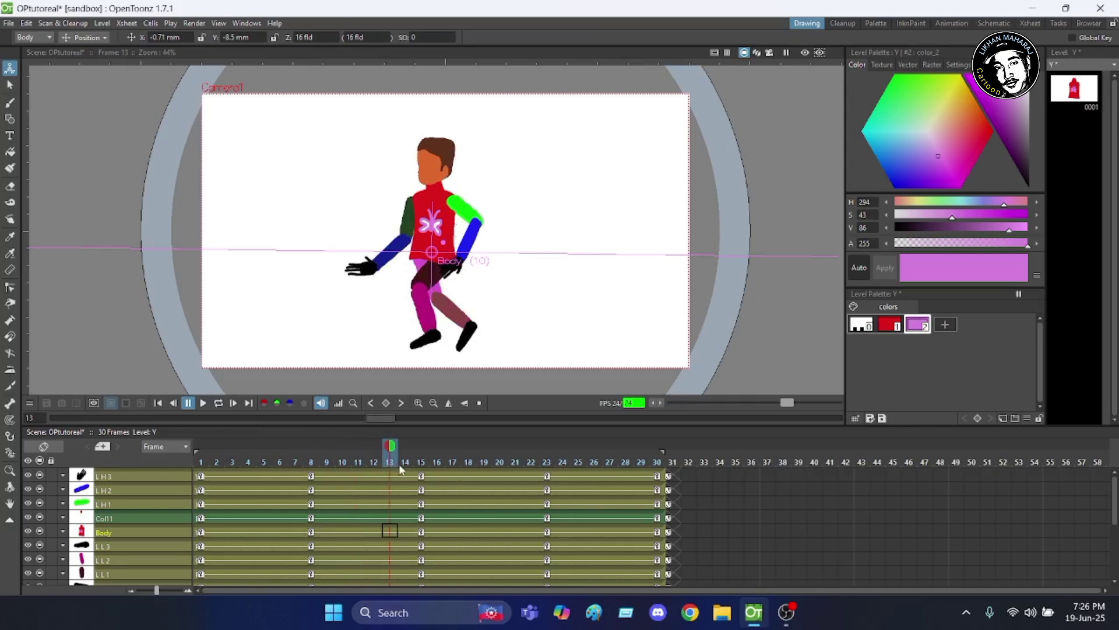
click(407, 465)
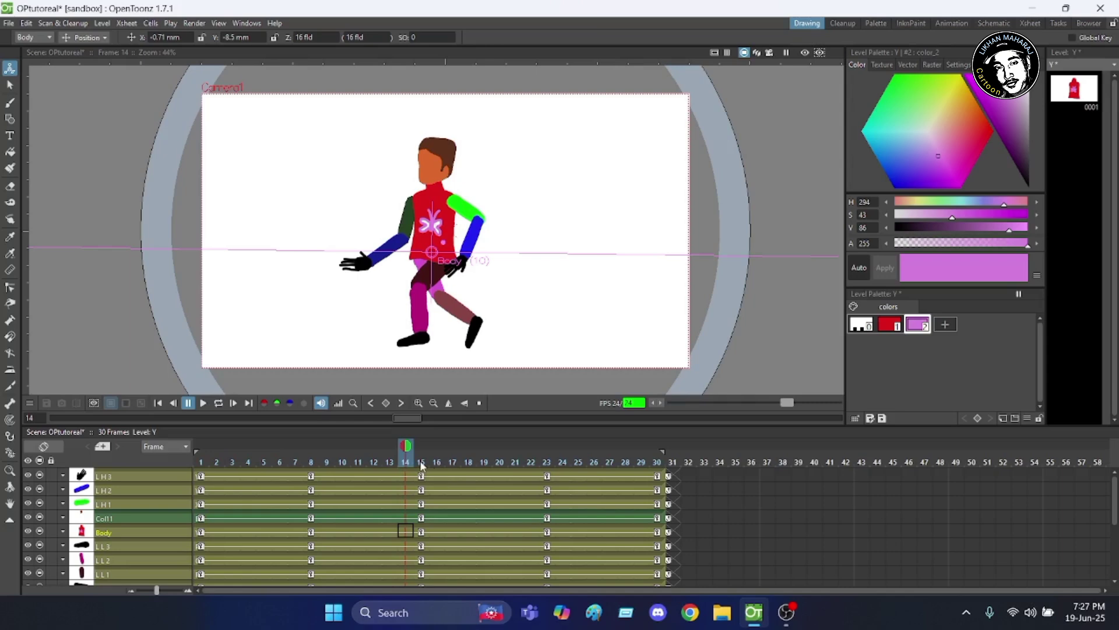
click(422, 464)
click(437, 463)
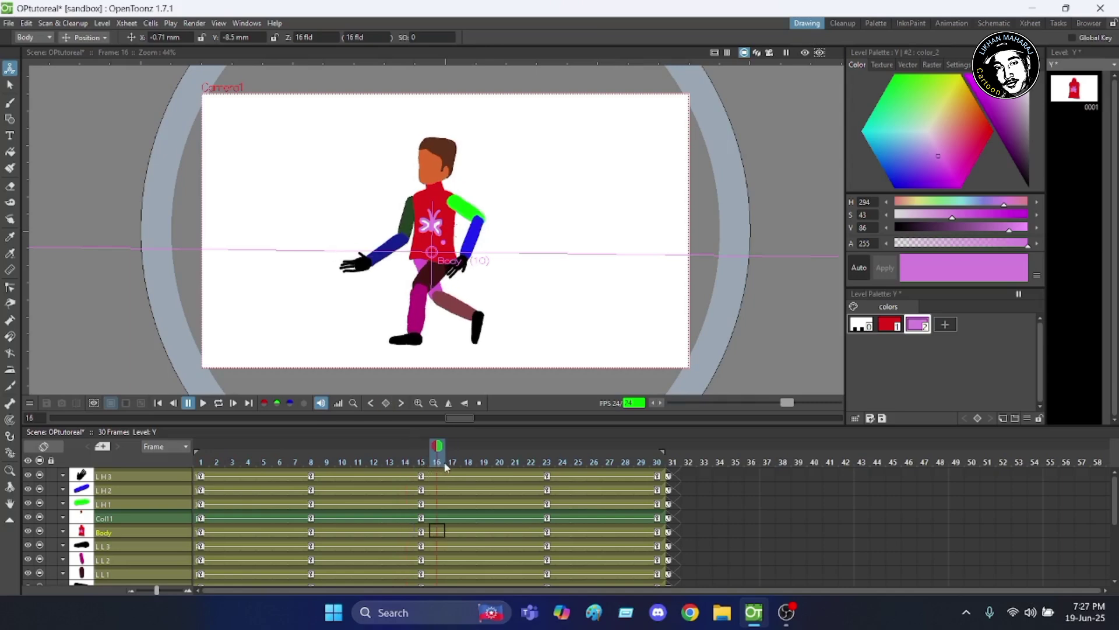
click(452, 464)
click(468, 464)
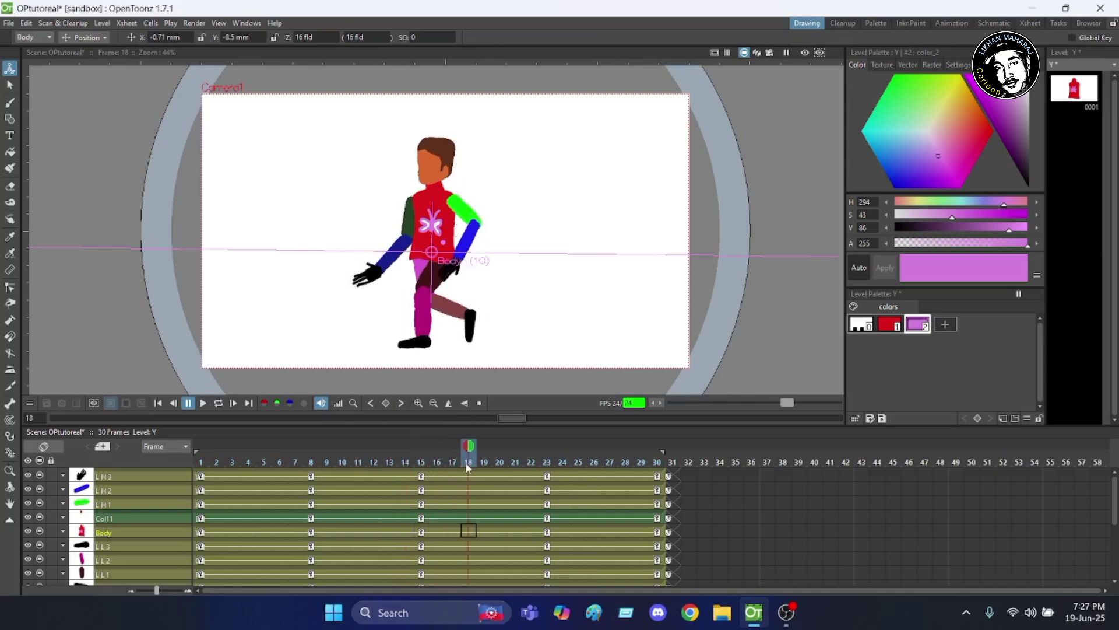
click(483, 460)
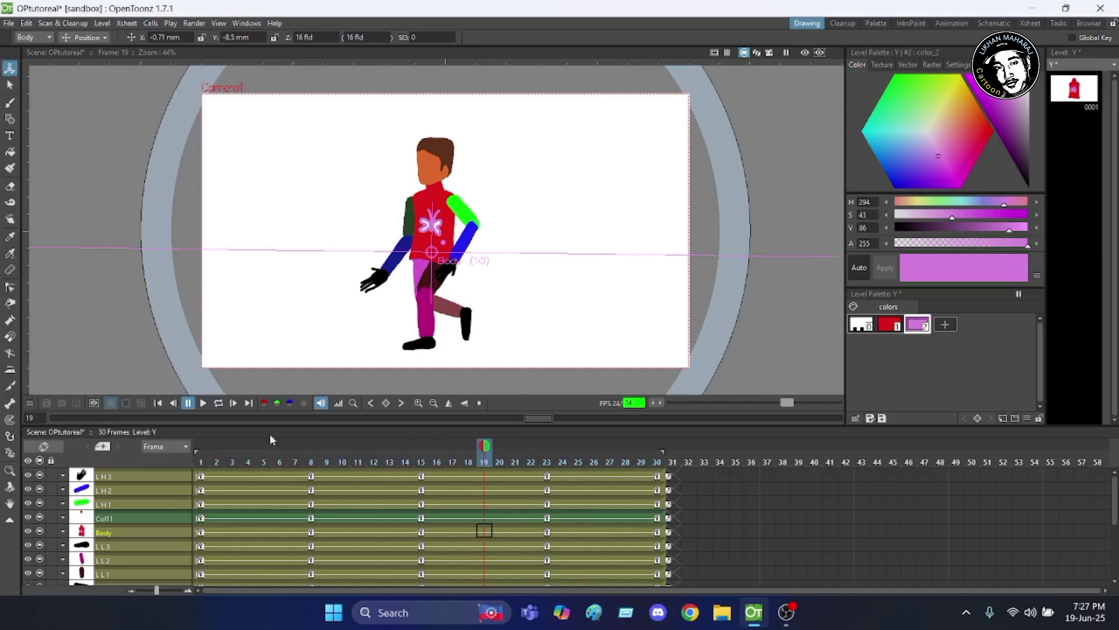
Nudge the Body on frame 1 to about X 160 mm, Y -16 mm, and lower it on frame 8 to about Y -11 mm.
click(199, 461)
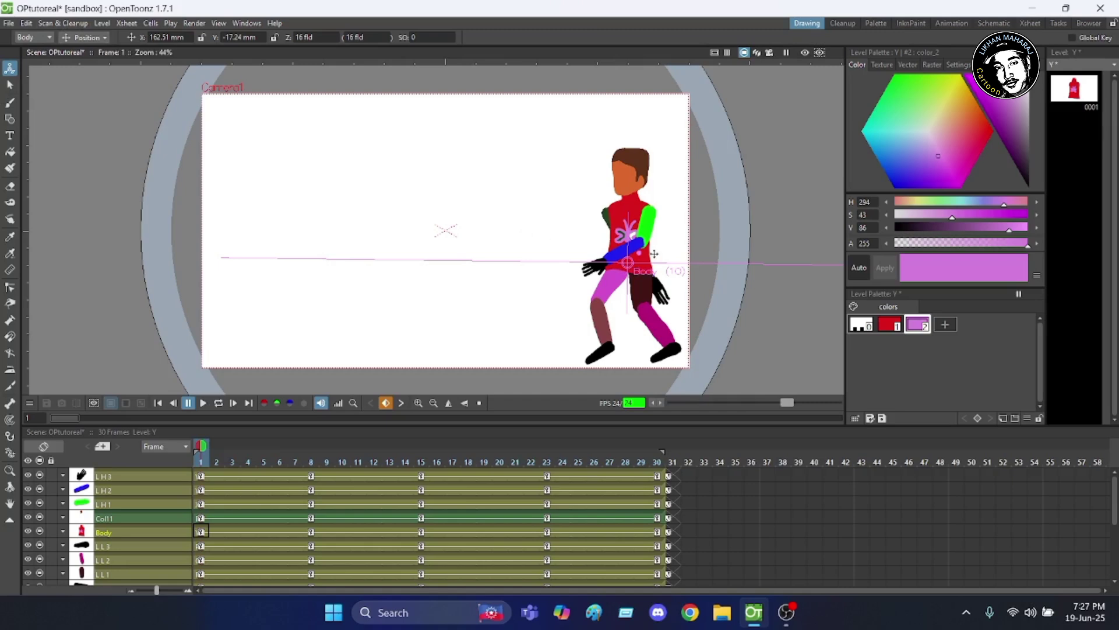
drag(657, 253, 654, 252)
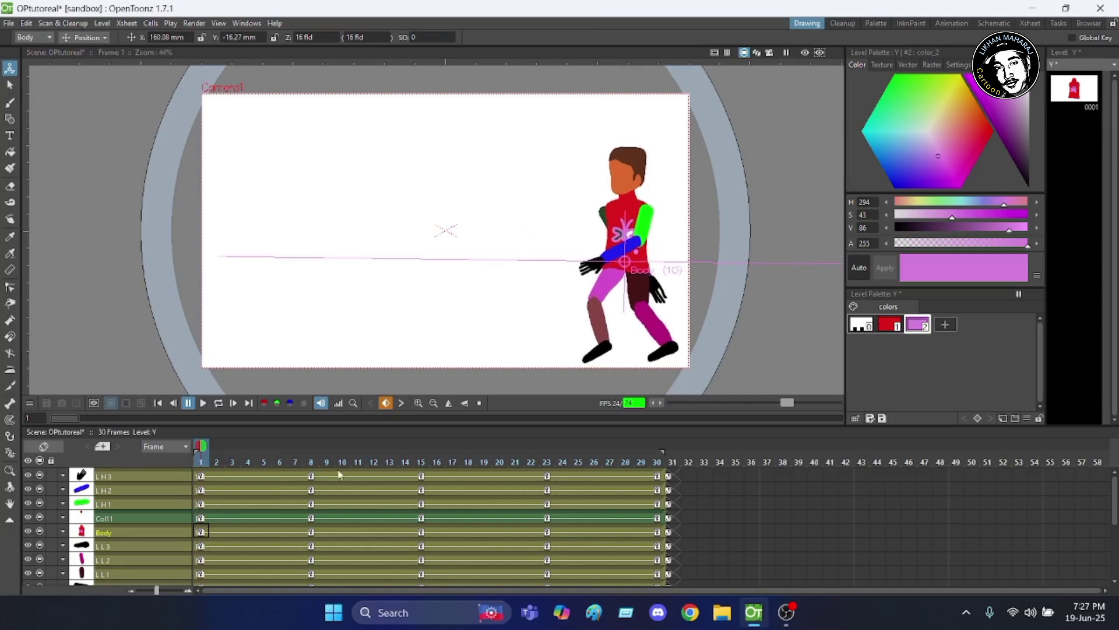
click(310, 461)
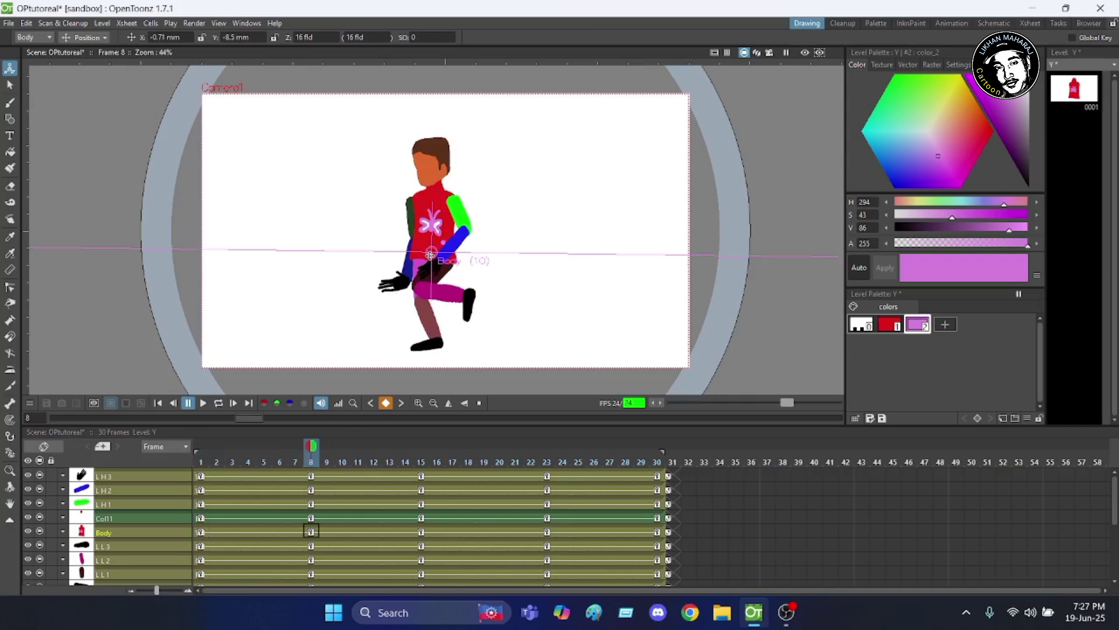
drag(482, 248, 482, 250)
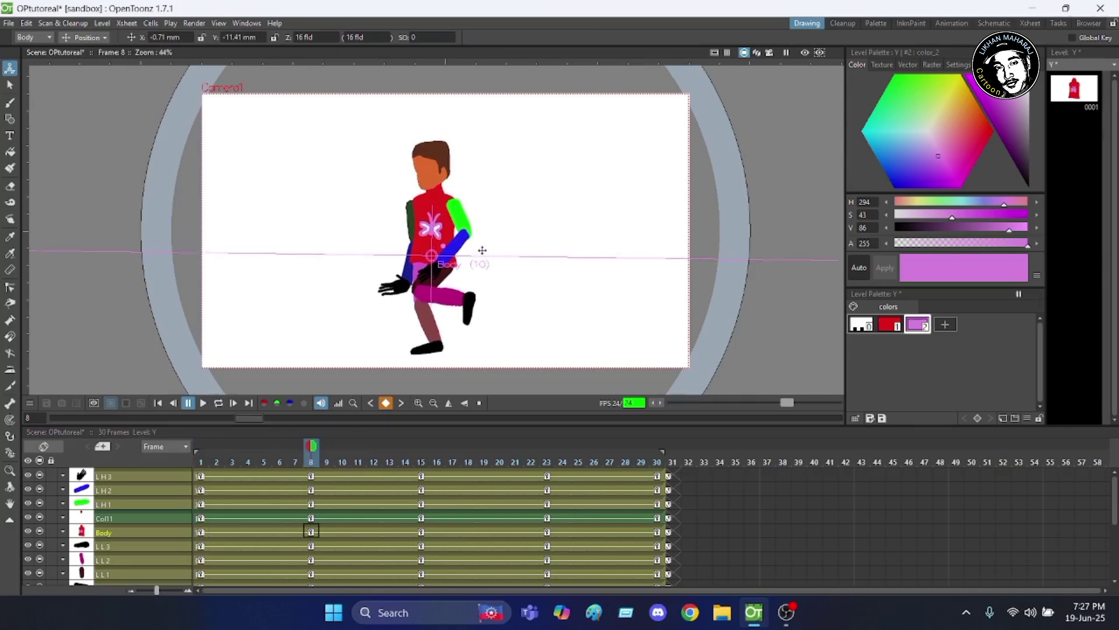
Move the Body to about X -49 mm, Y -17 mm on frame 15 and about X -109 mm, Y -14 mm on frame 23.
click(422, 463)
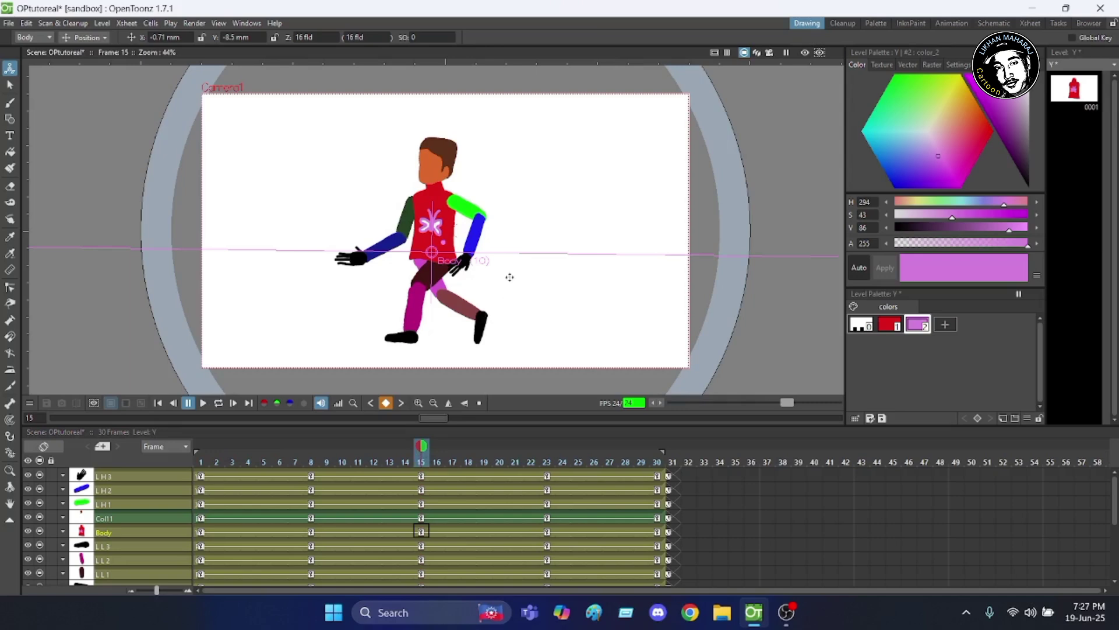
drag(509, 276, 453, 287)
click(541, 459)
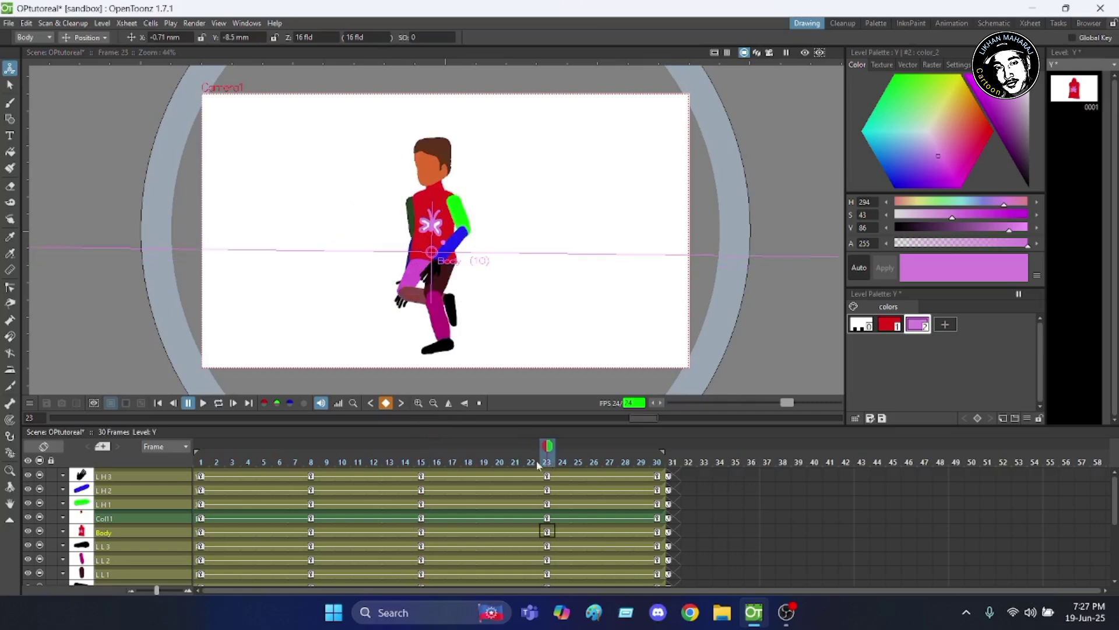
drag(501, 311, 370, 315)
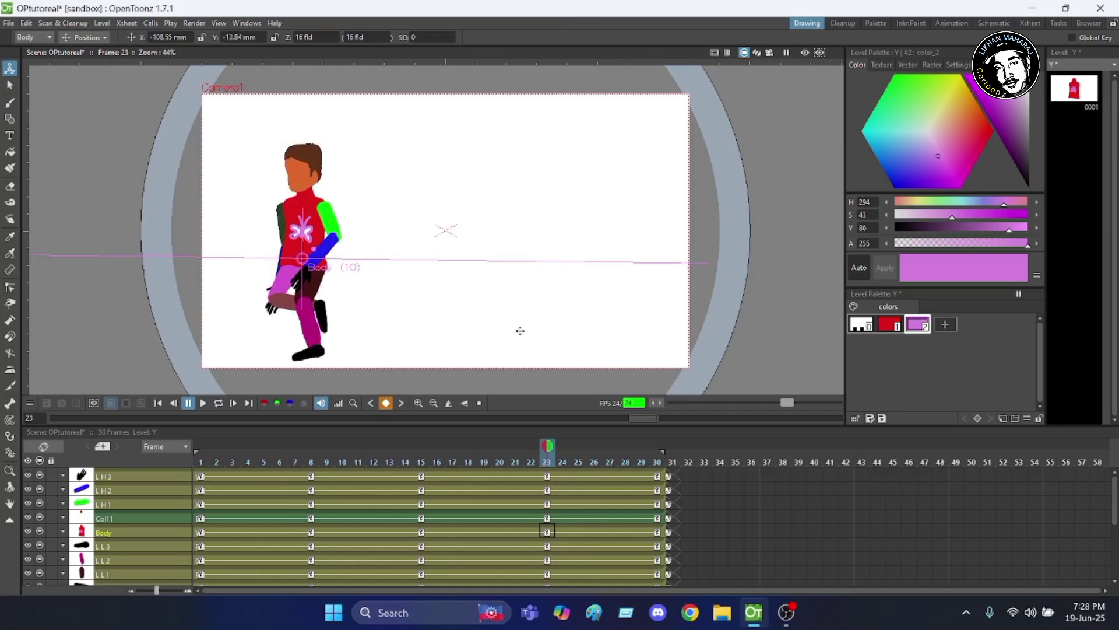
Shift the Body on frame 30 to about X -141 mm, Y -14 mm, and play the walk in a loop to check it.
click(657, 467)
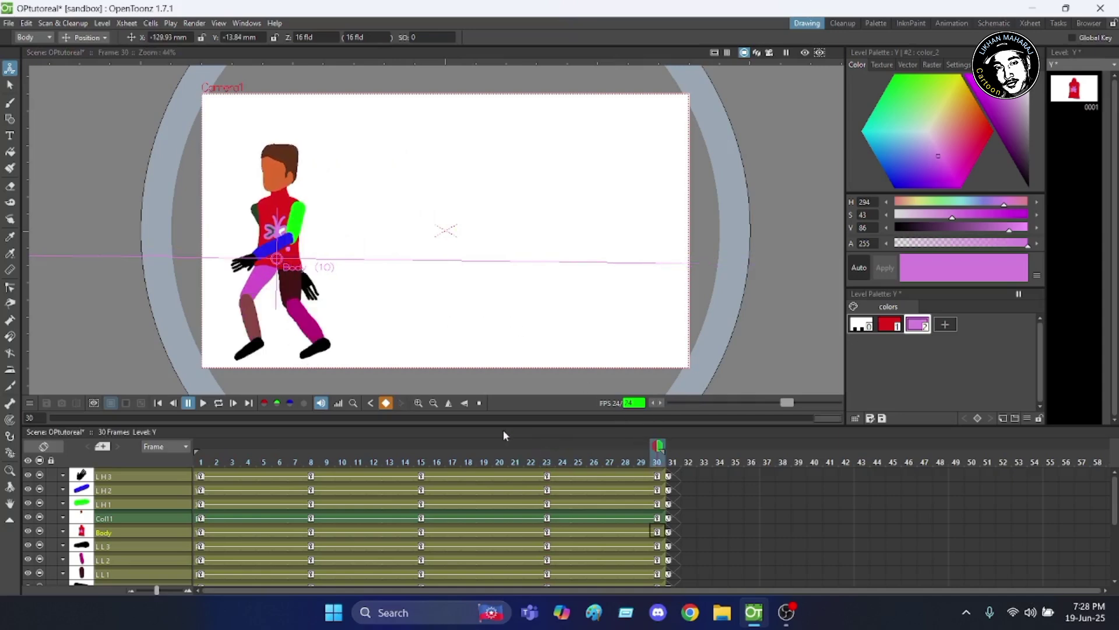
drag(422, 330, 411, 332)
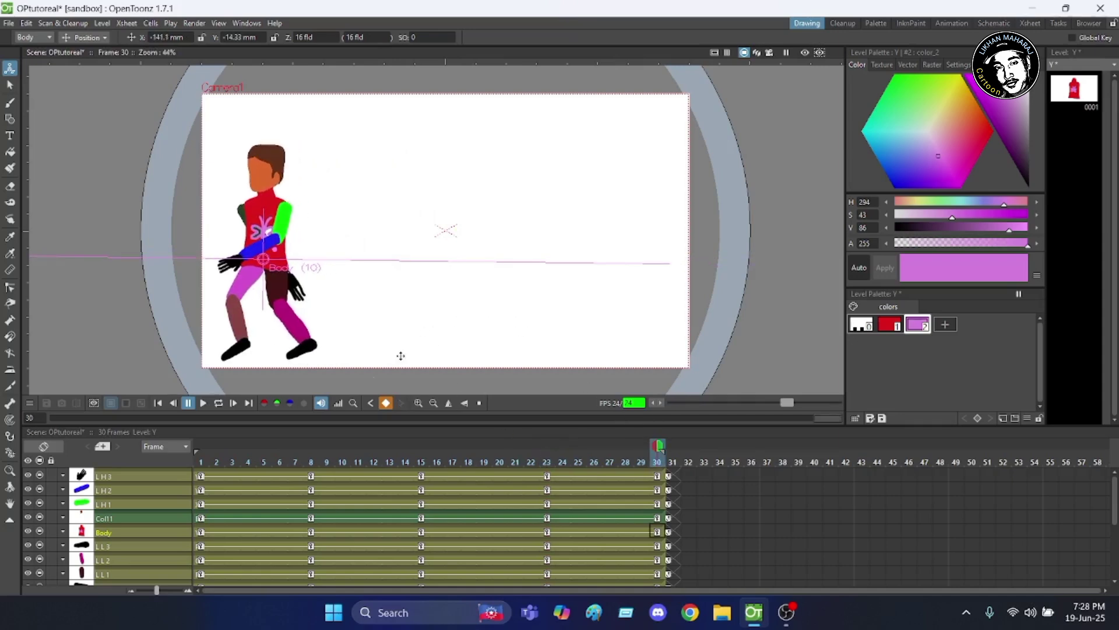
click(204, 404)
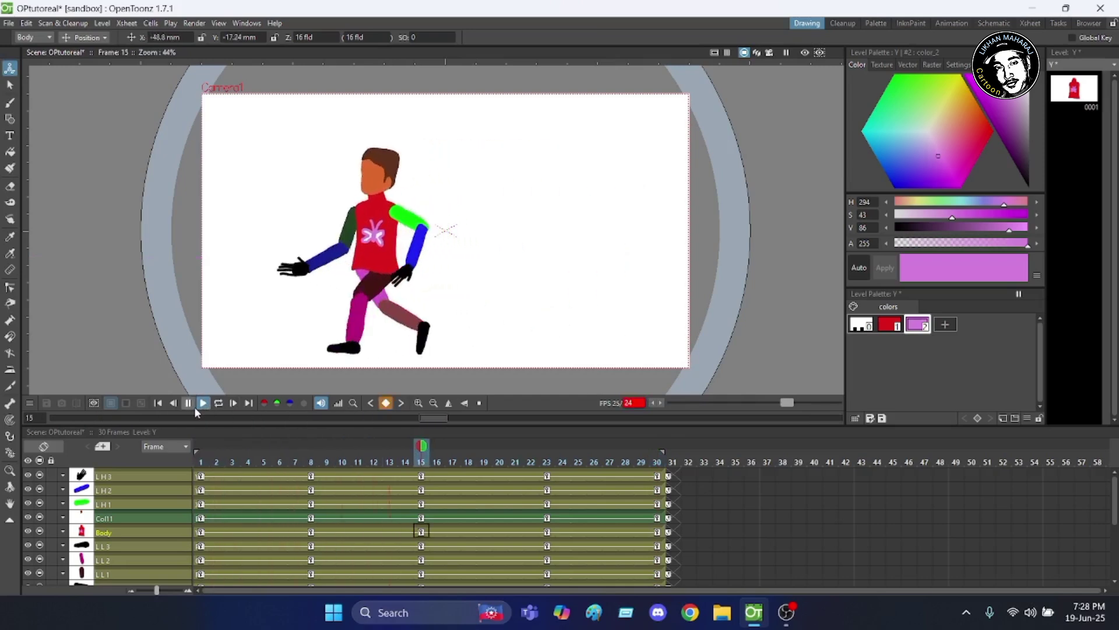
click(194, 406)
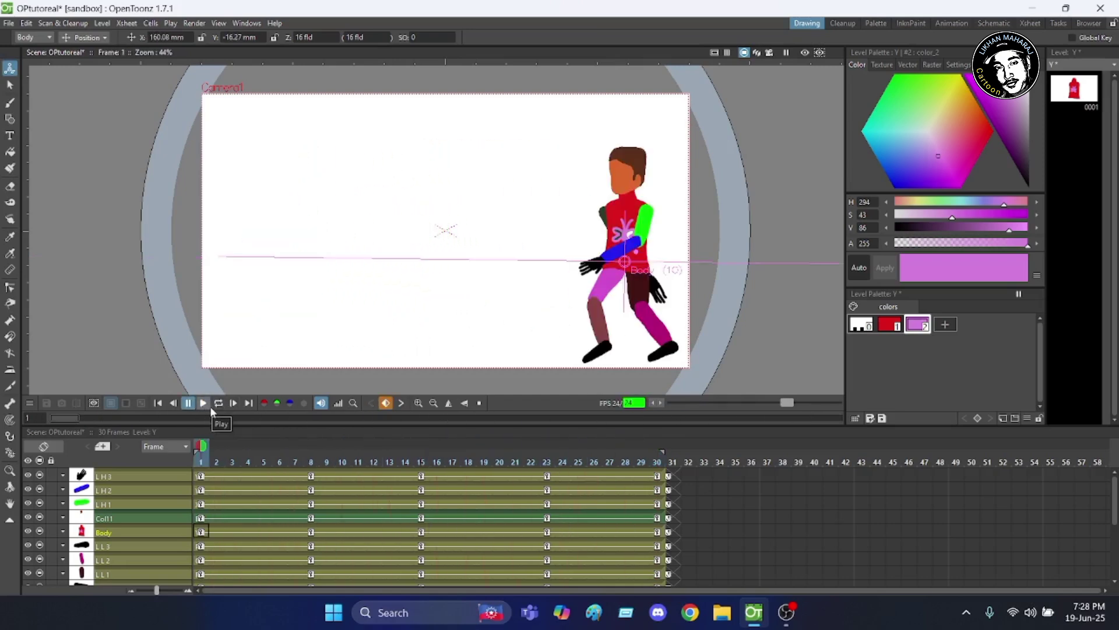
click(218, 403)
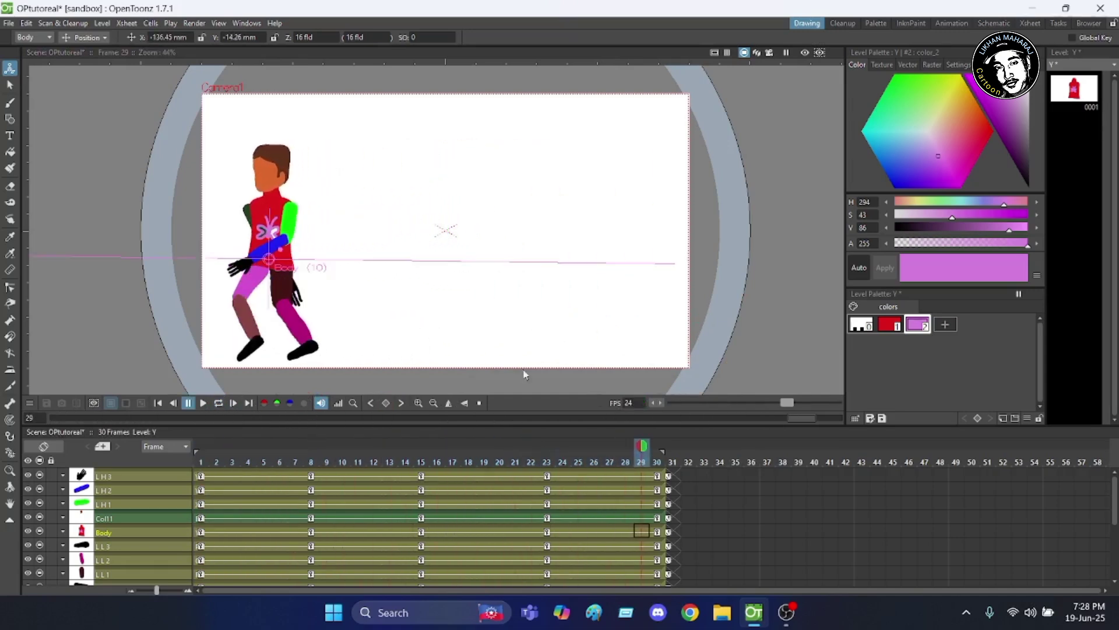
Reposition the Body to about X 114 mm, Y -15 mm on frame 8 and about X 24 mm, Y -17 mm on frame 15.
click(199, 464)
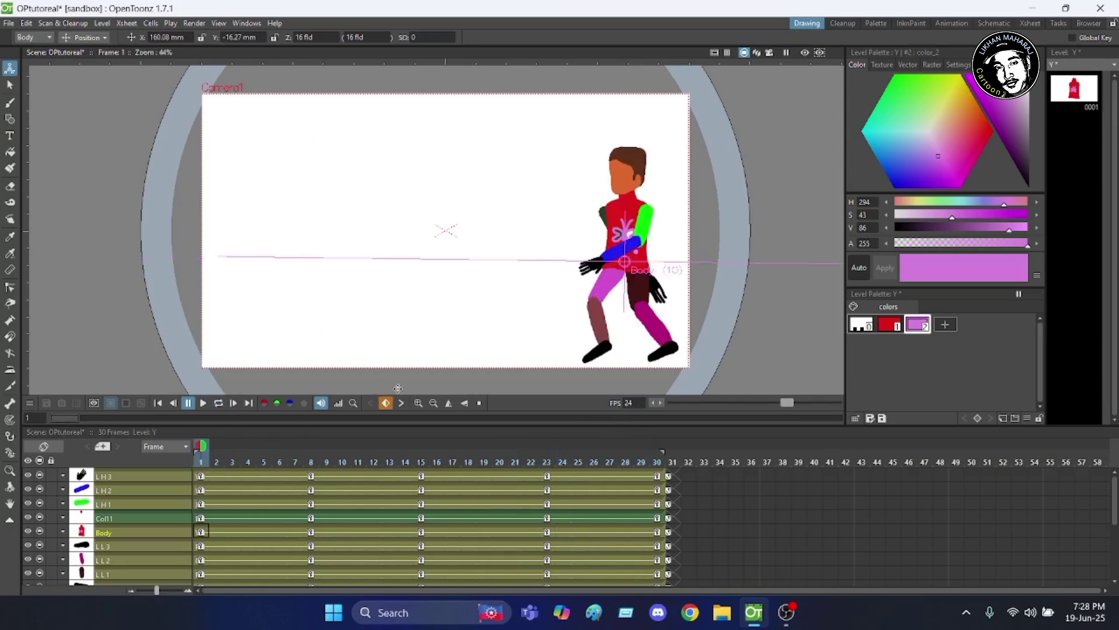
click(311, 467)
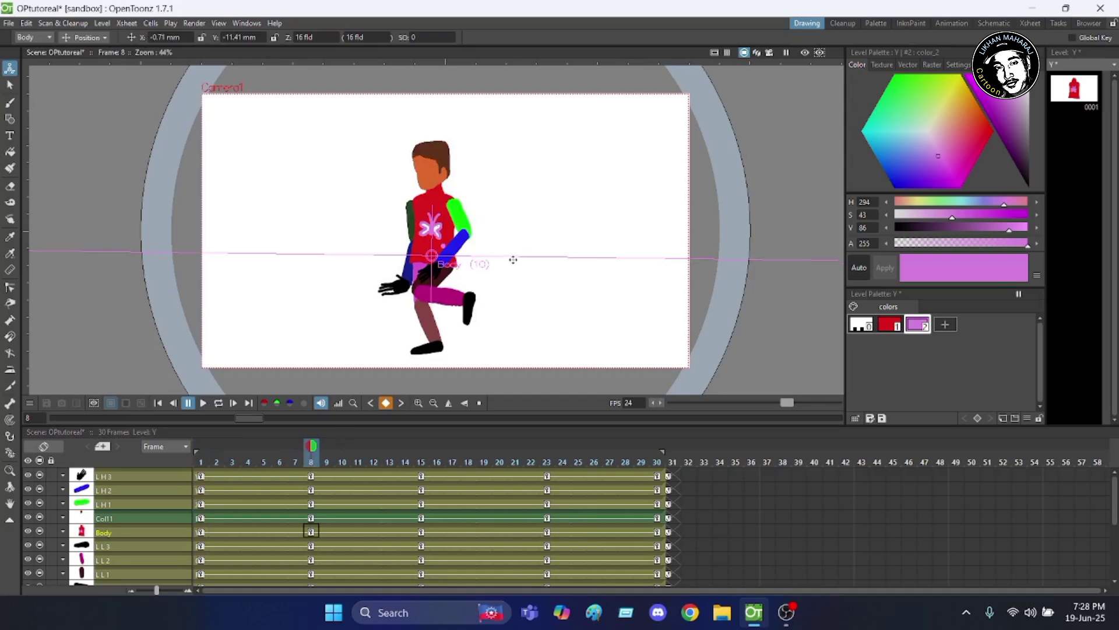
drag(515, 264, 653, 268)
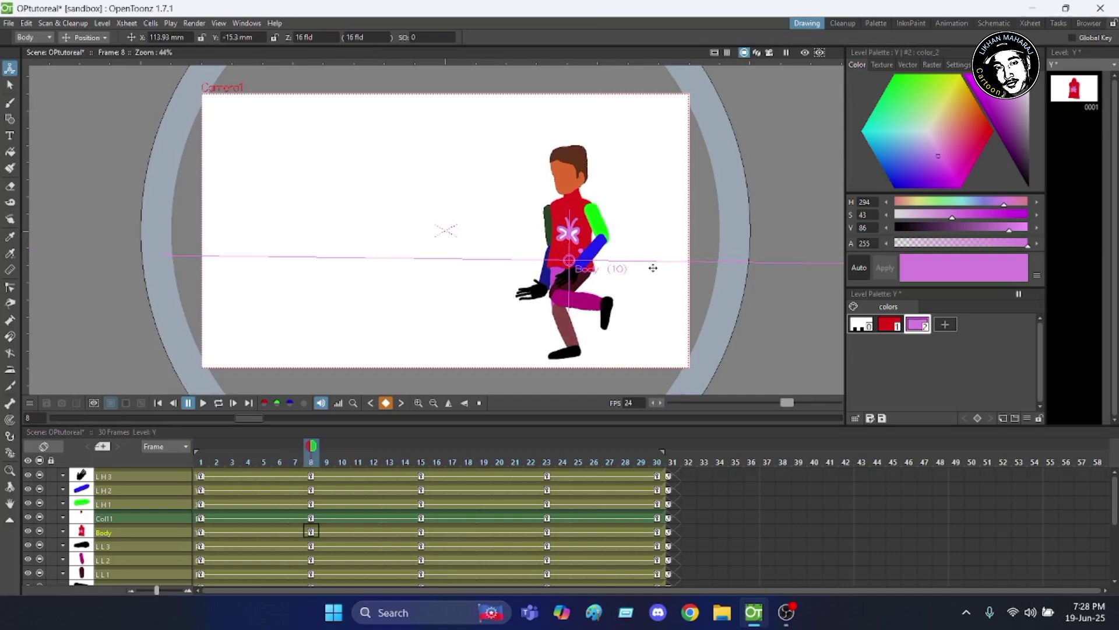
click(422, 461)
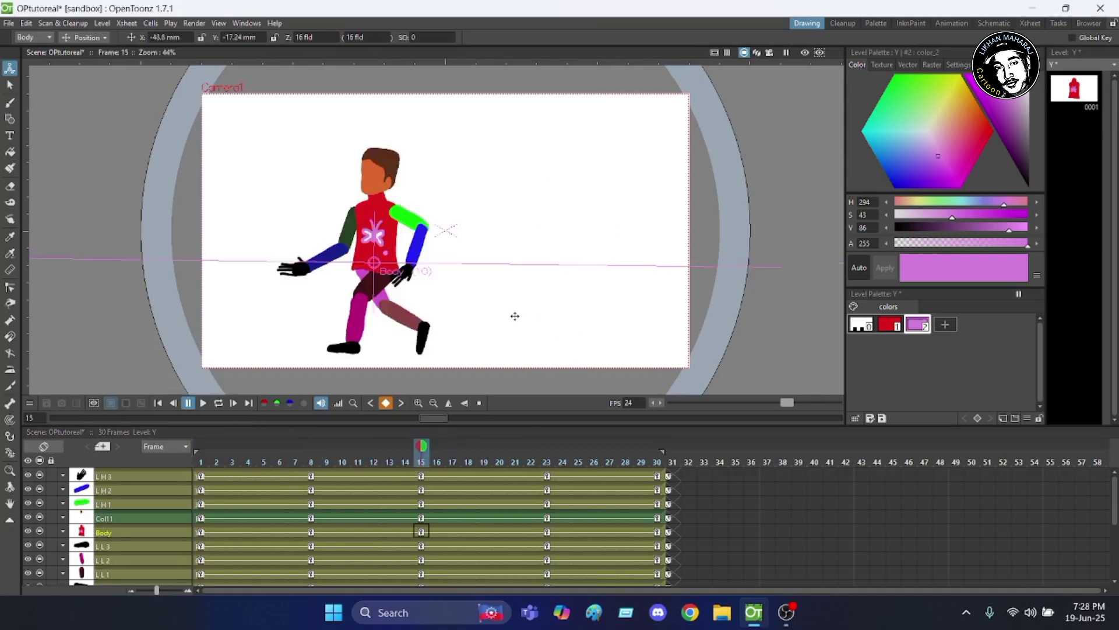
drag(515, 315, 602, 315)
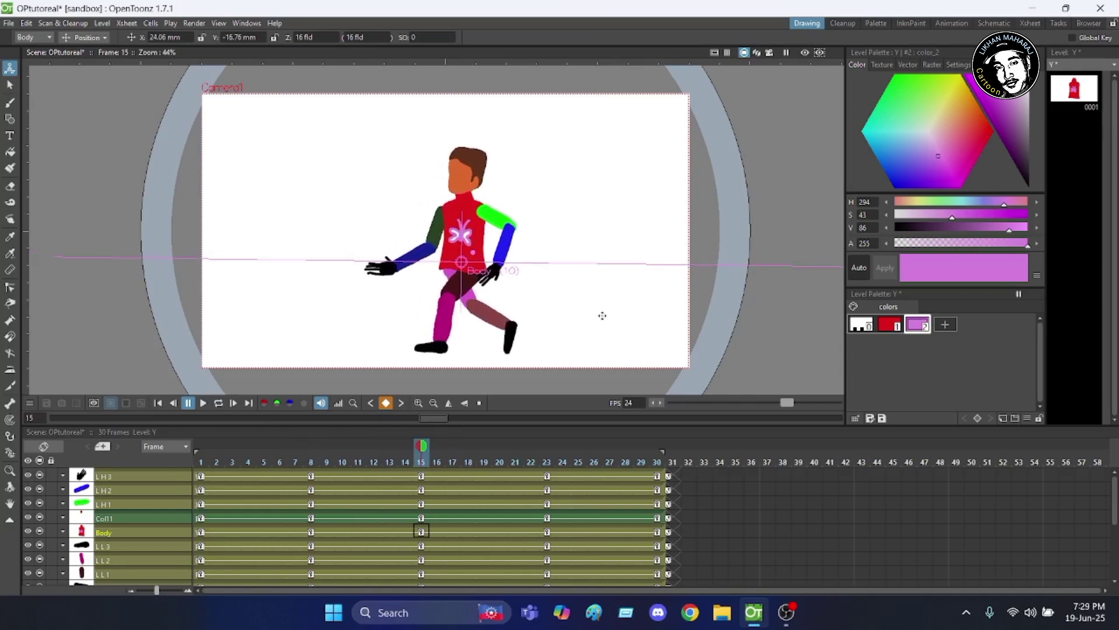
Shift the Body on frame 23 slightly back toward the camera frame's centre, and replay the walk to check its spacing.
click(547, 462)
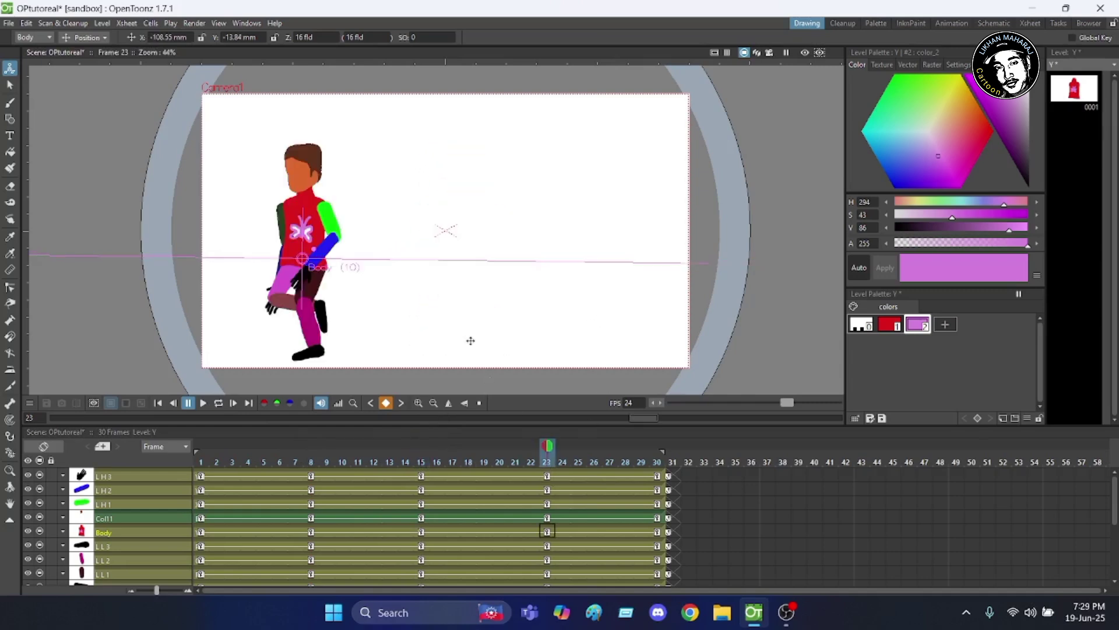
drag(467, 325, 502, 323)
click(659, 462)
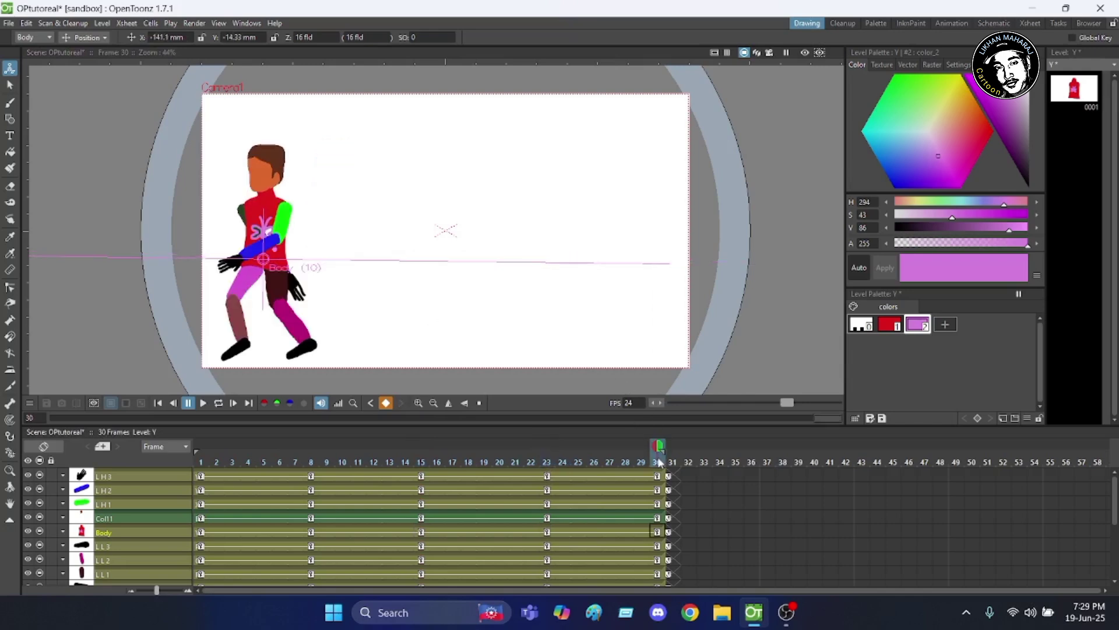
click(203, 403)
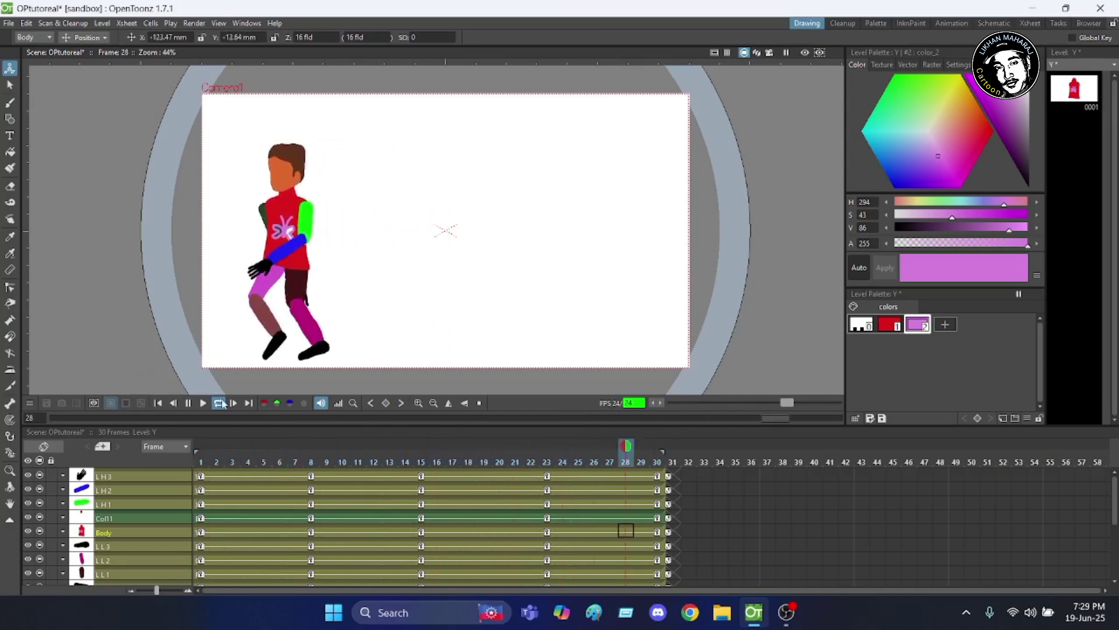
Move the Body to about X 10 mm, Y -9 mm on frame 1 and about X 10 mm, Y -19 mm on frame 8.
click(220, 404)
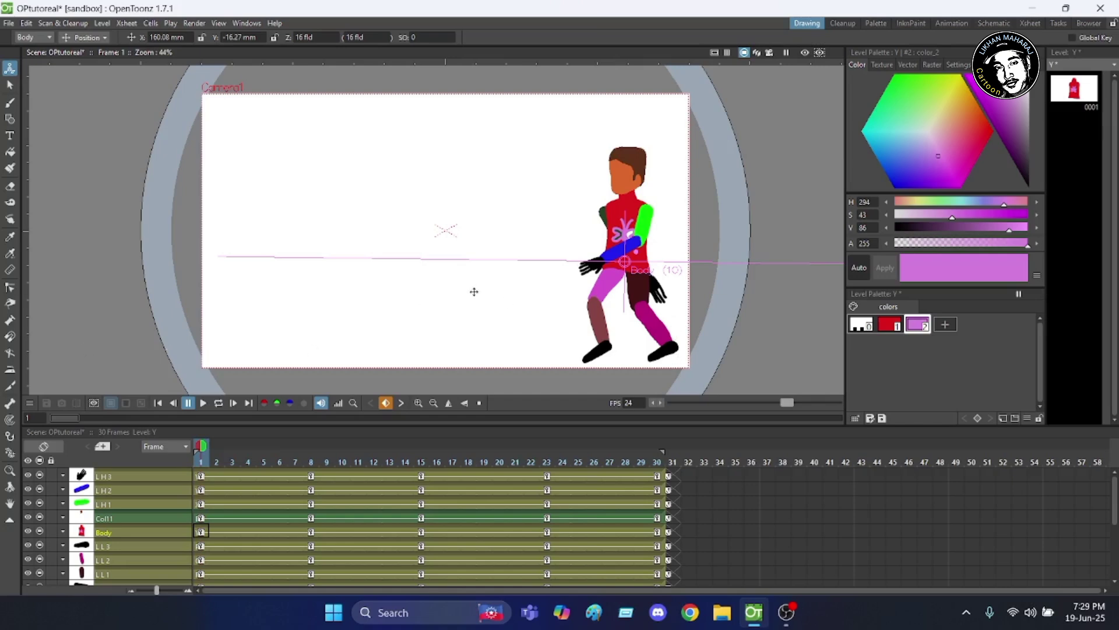
scroll(264, 186, down, 1)
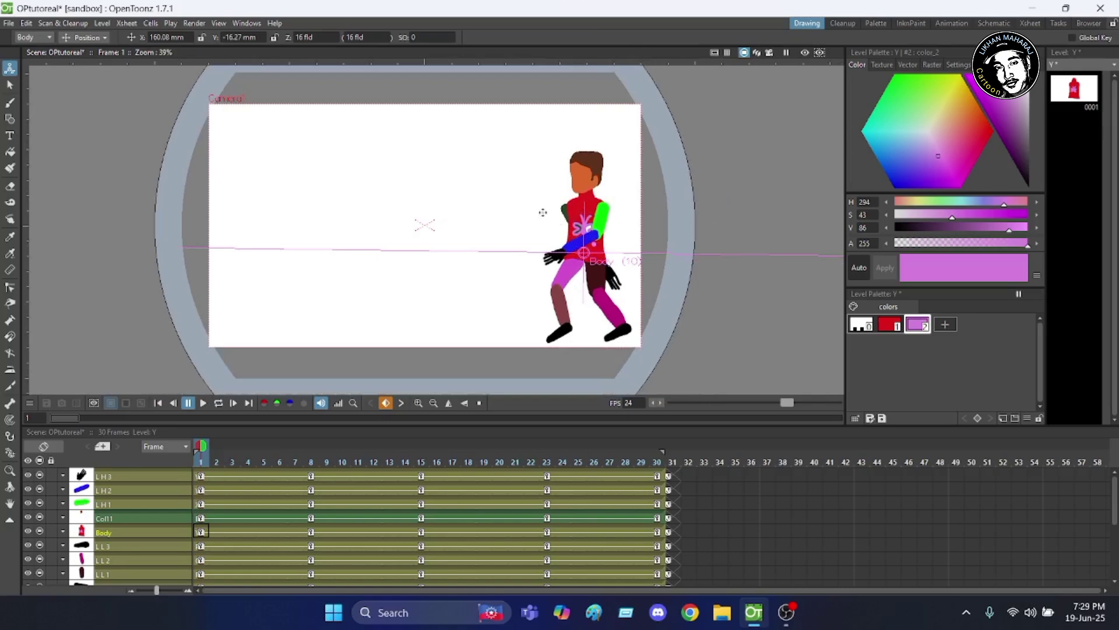
scroll(522, 208, up, 1)
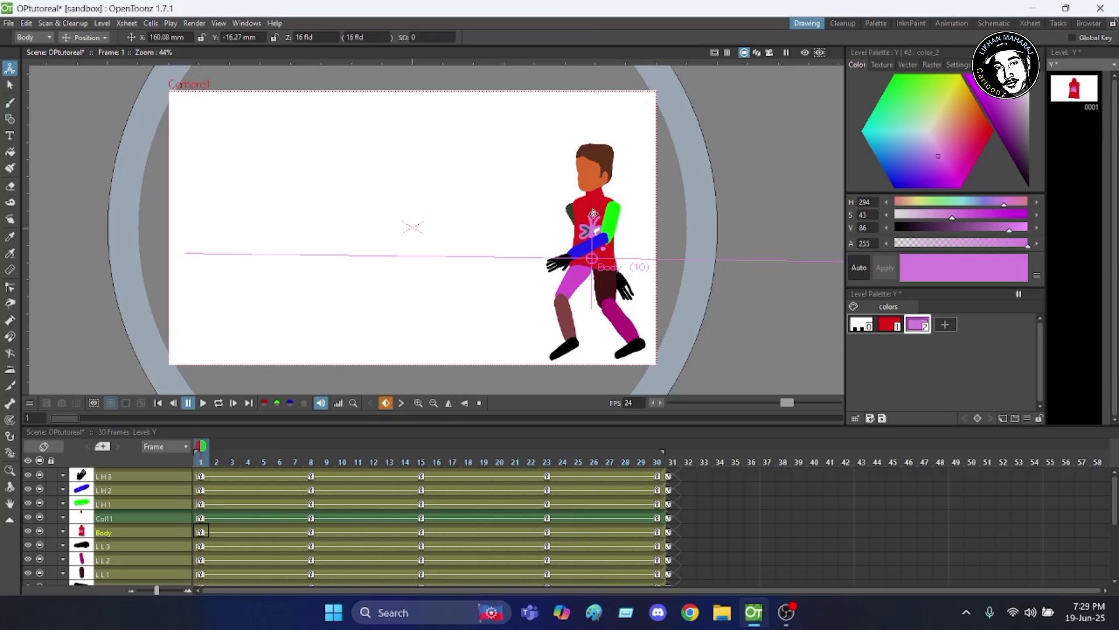
drag(595, 221, 417, 209)
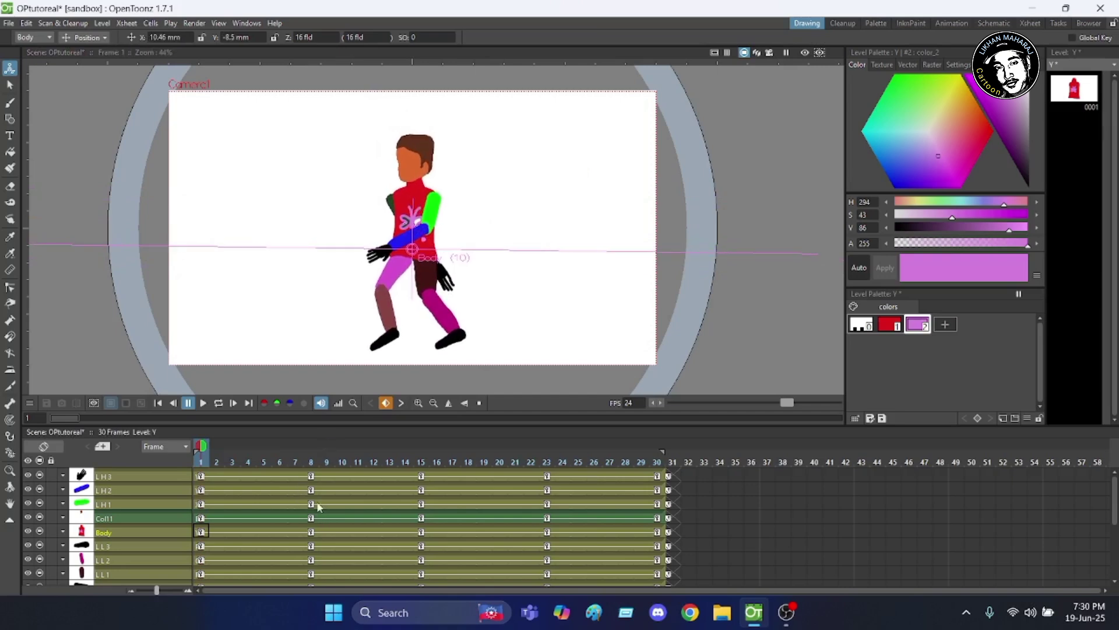
click(311, 463)
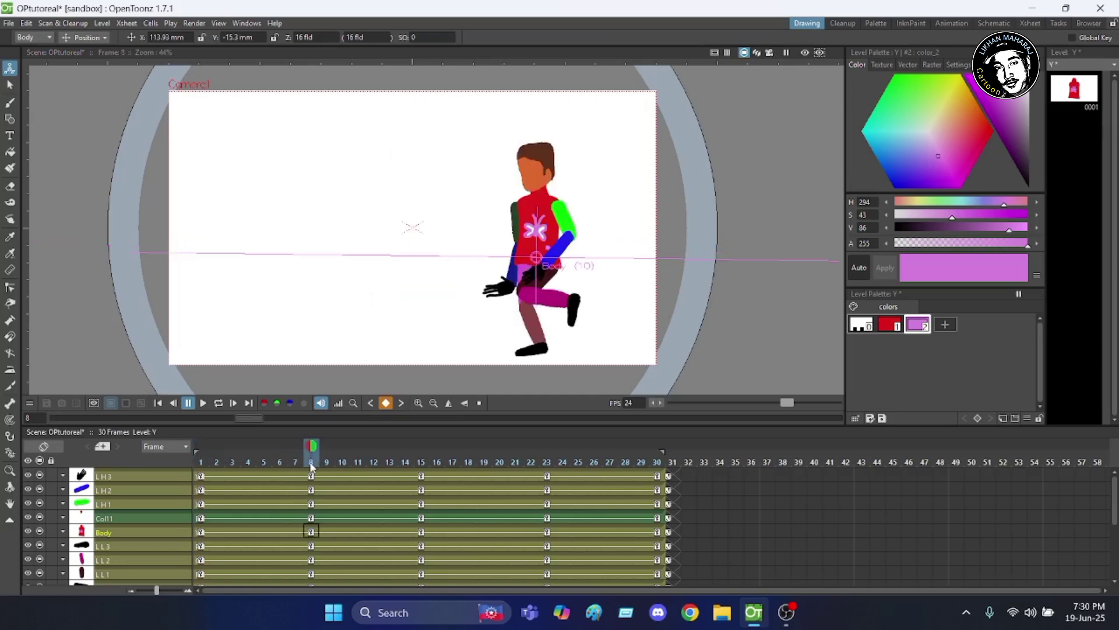
drag(537, 261, 412, 263)
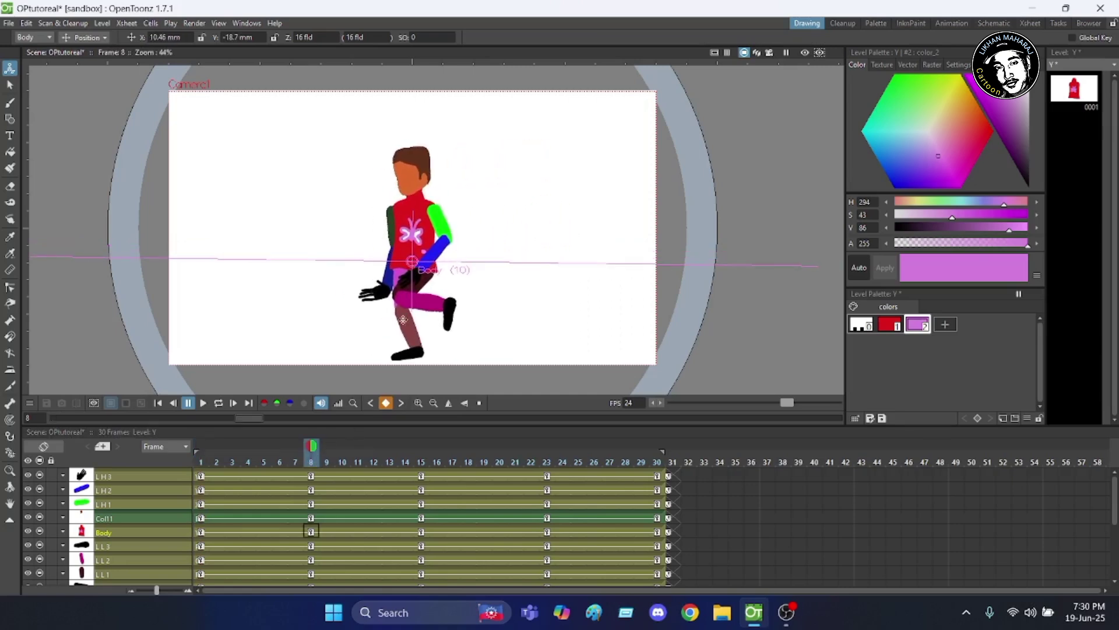
Reposition the Body to about X 18 mm, Y -19 mm on frame 15 and about X 9 mm, Y -17 mm on frame 23.
click(422, 465)
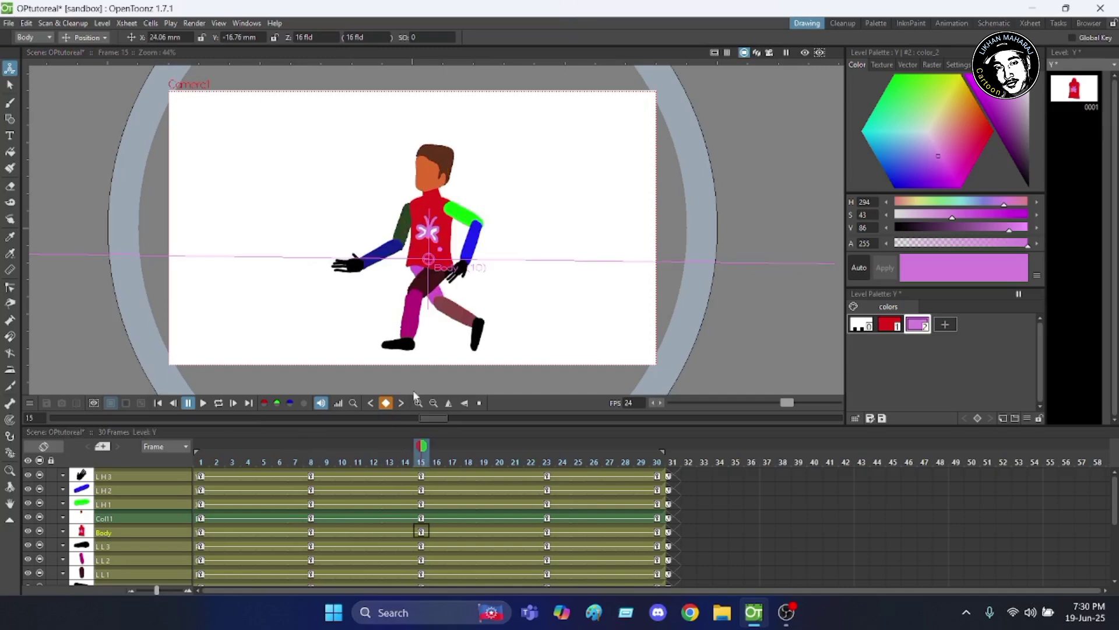
drag(507, 251, 514, 305)
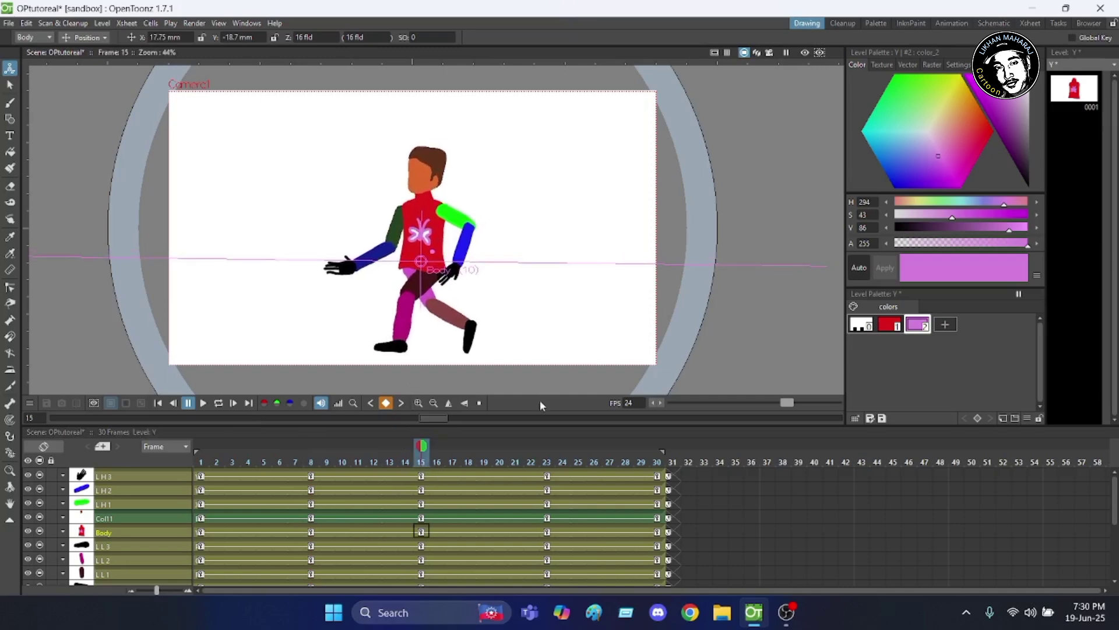
click(547, 464)
drag(430, 289, 536, 297)
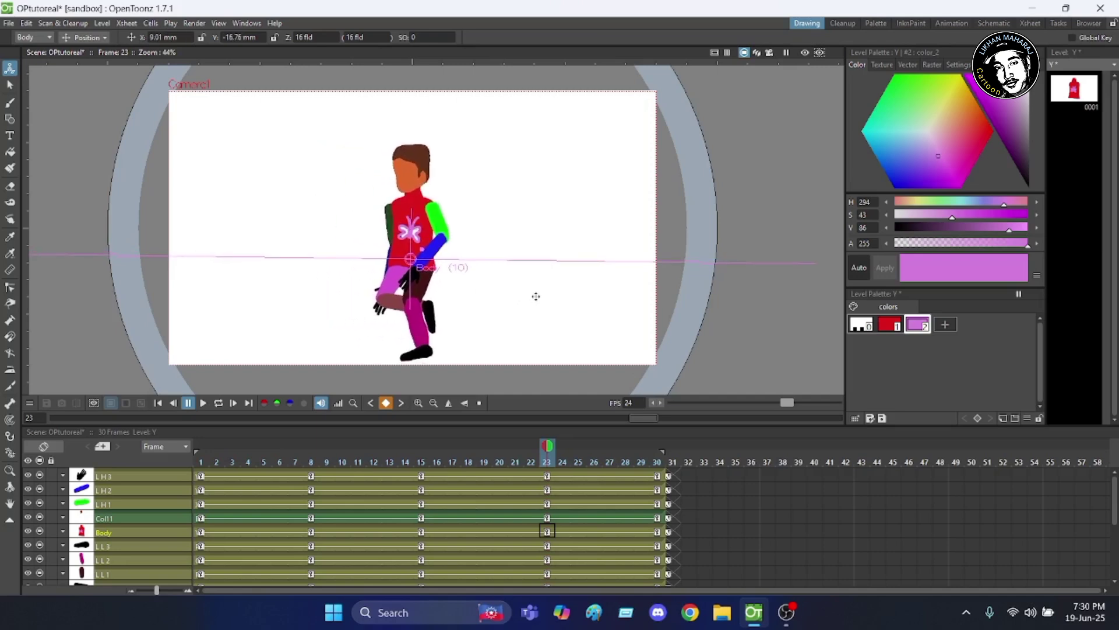
Move the Body on frame 30 to about X 10 mm, Y -17 mm, and loop the in-place walk to check it.
click(657, 464)
drag(444, 335, 626, 337)
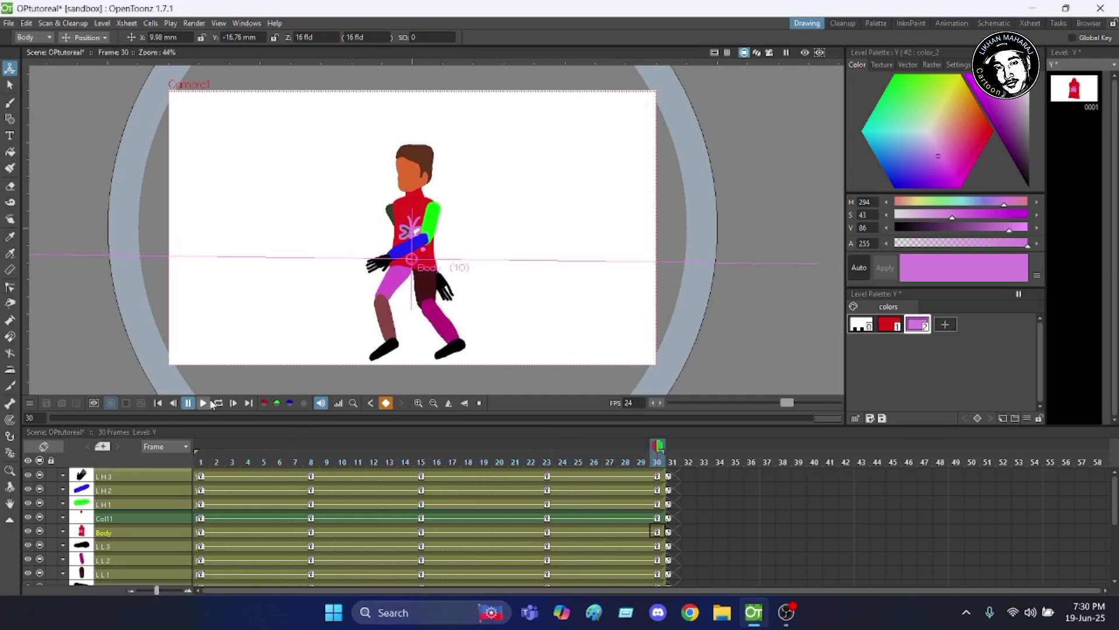
click(218, 403)
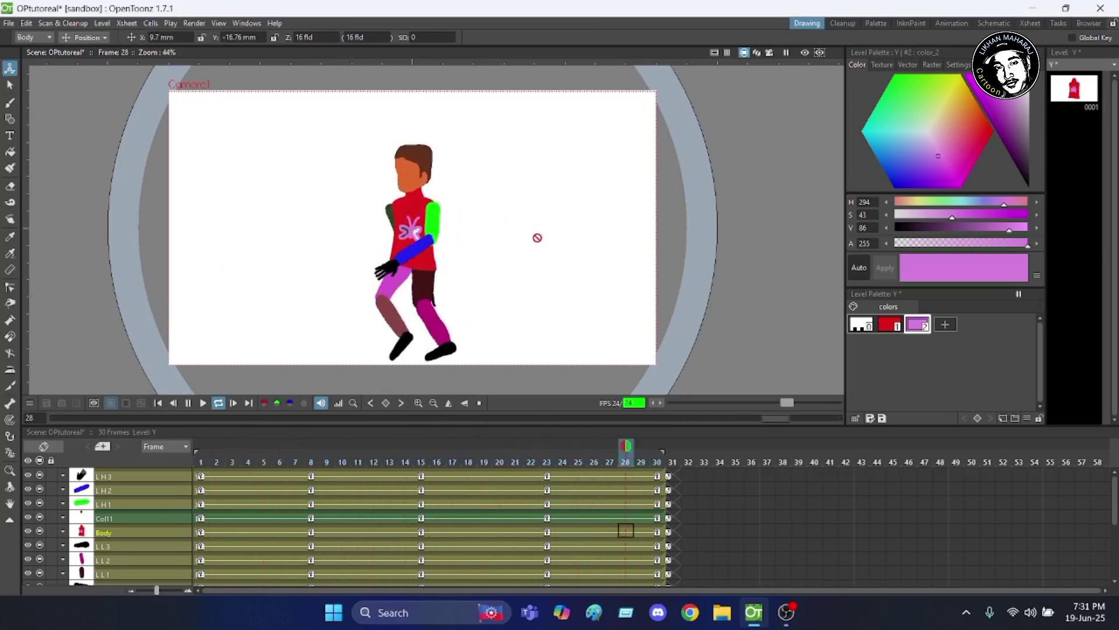
click(219, 407)
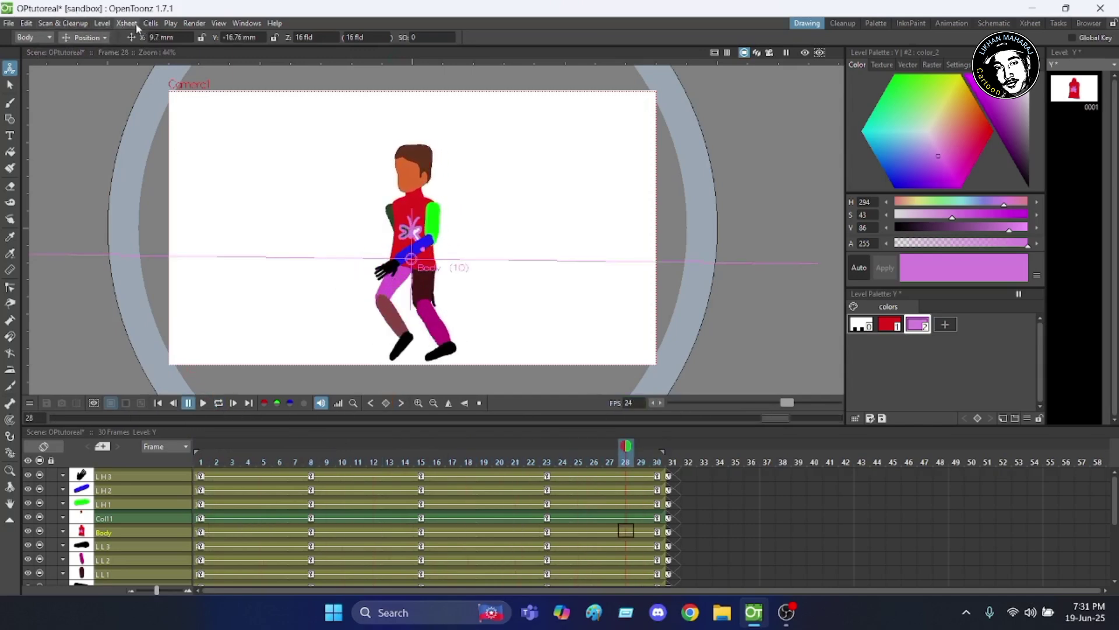
Fast-render the walk to MP4, and play OPtutoreal.mp4 from the desktop in VLC to check it.
click(193, 24)
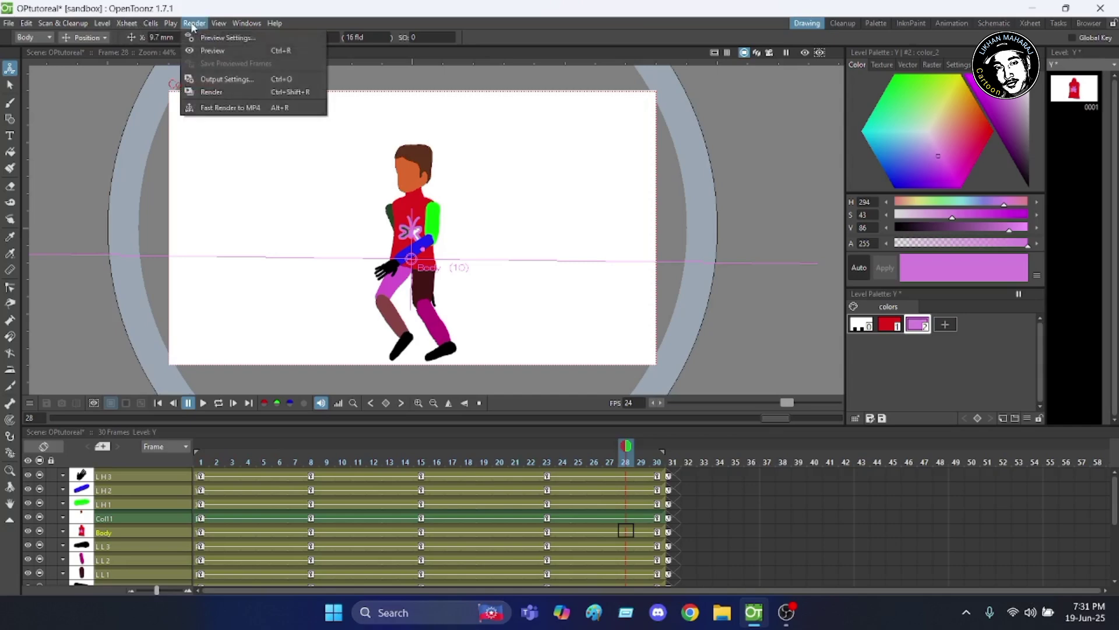
click(247, 110)
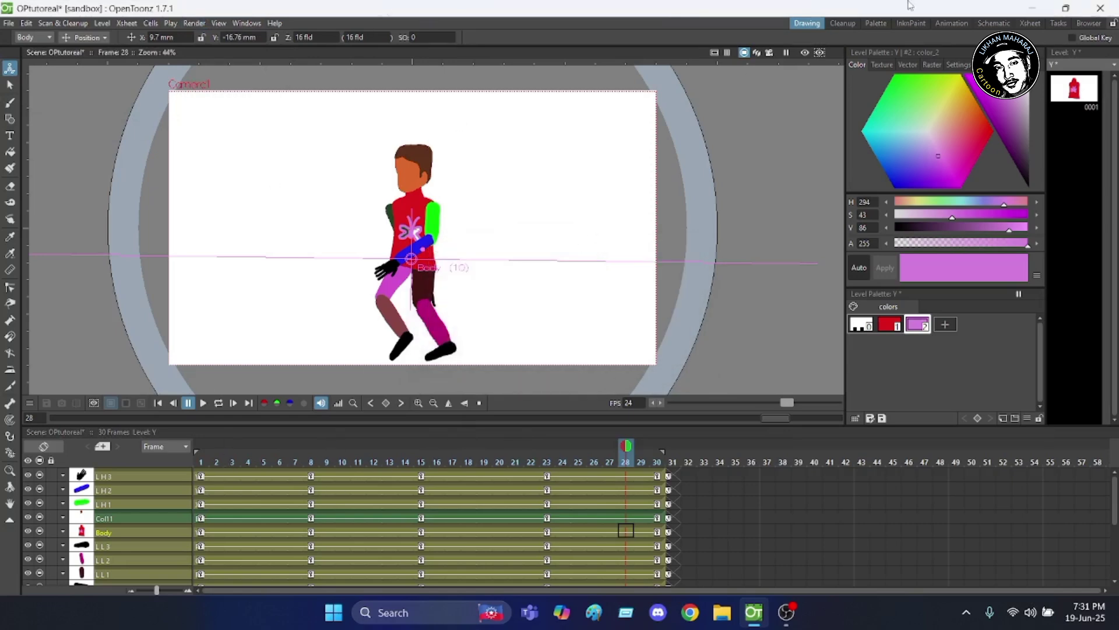
click(1031, 9)
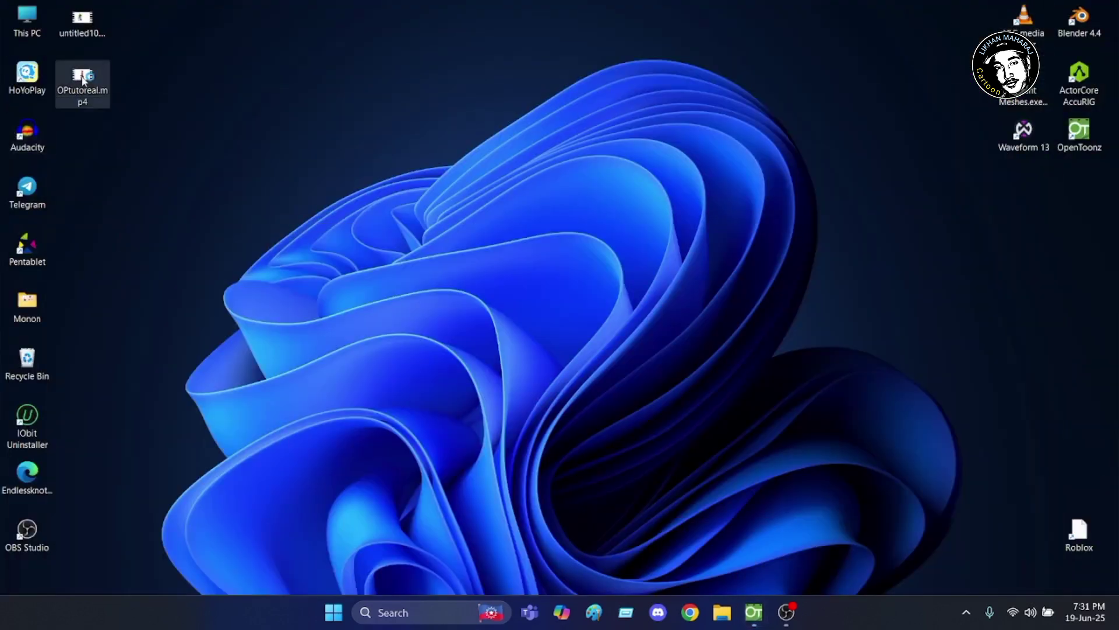
double_click(82, 81)
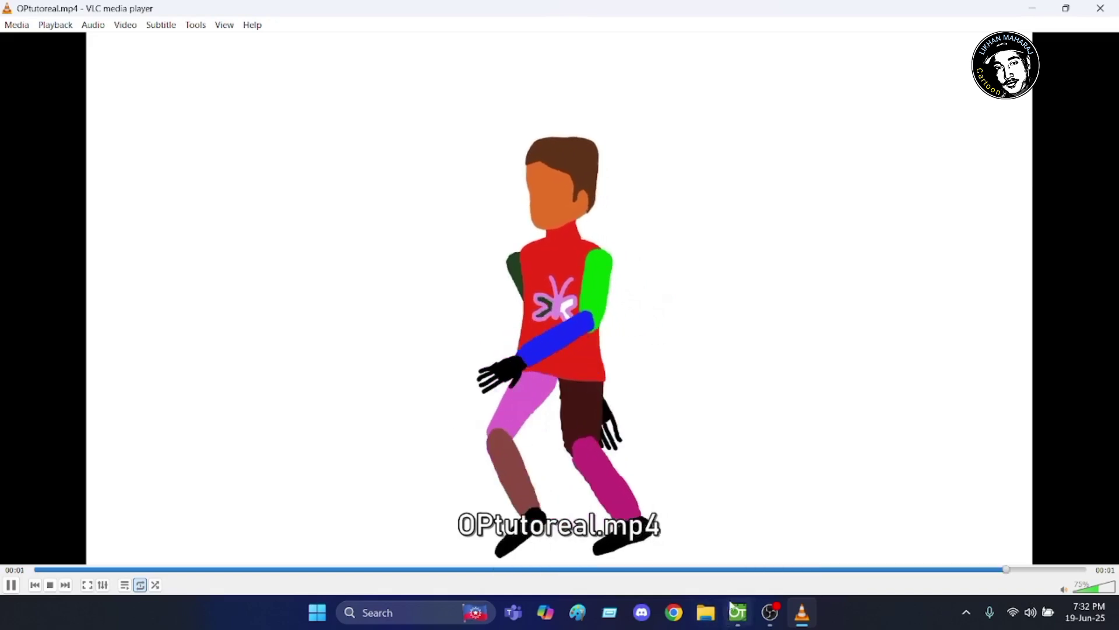
click(1101, 9)
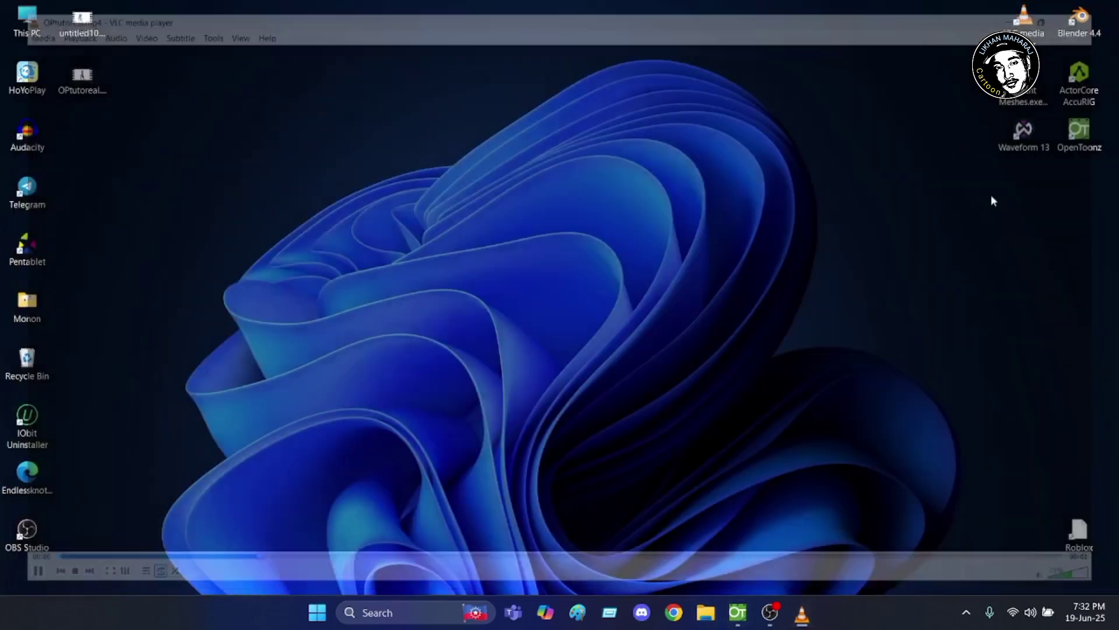
Switch back to OpenToonz and fill the butterfly's wings on the Body's frame 1 drawing with purple palette style 2.
click(756, 614)
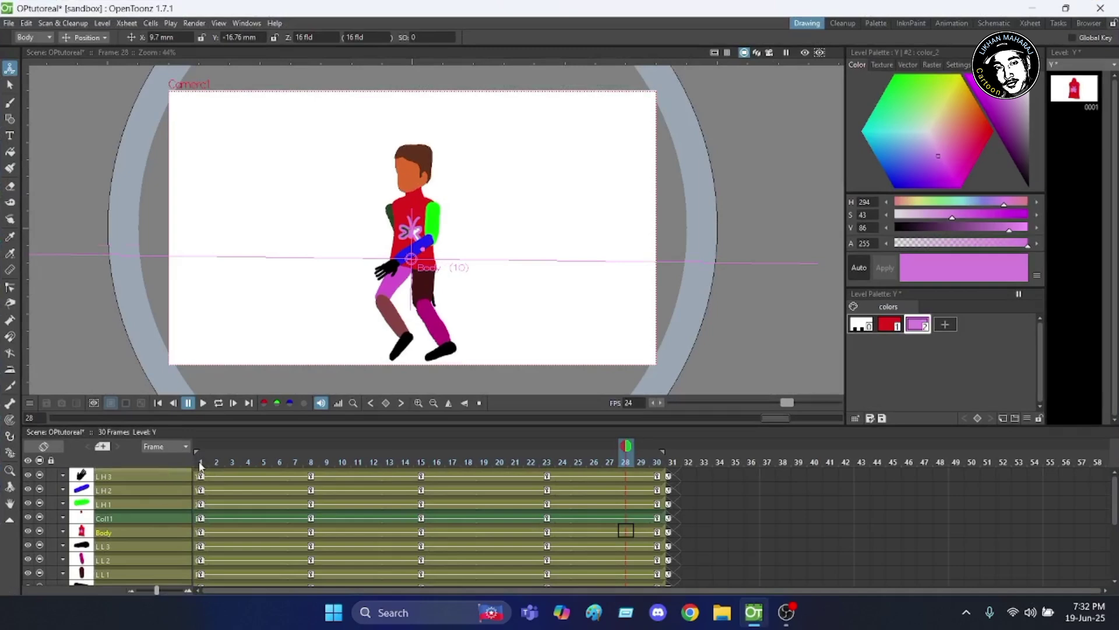
click(200, 464)
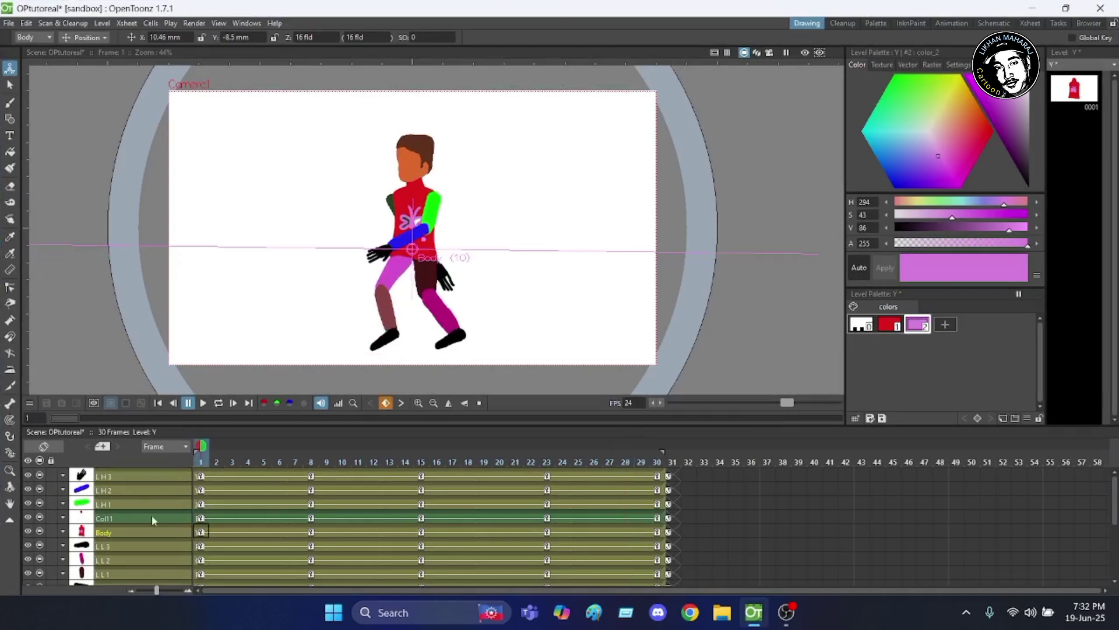
click(83, 533)
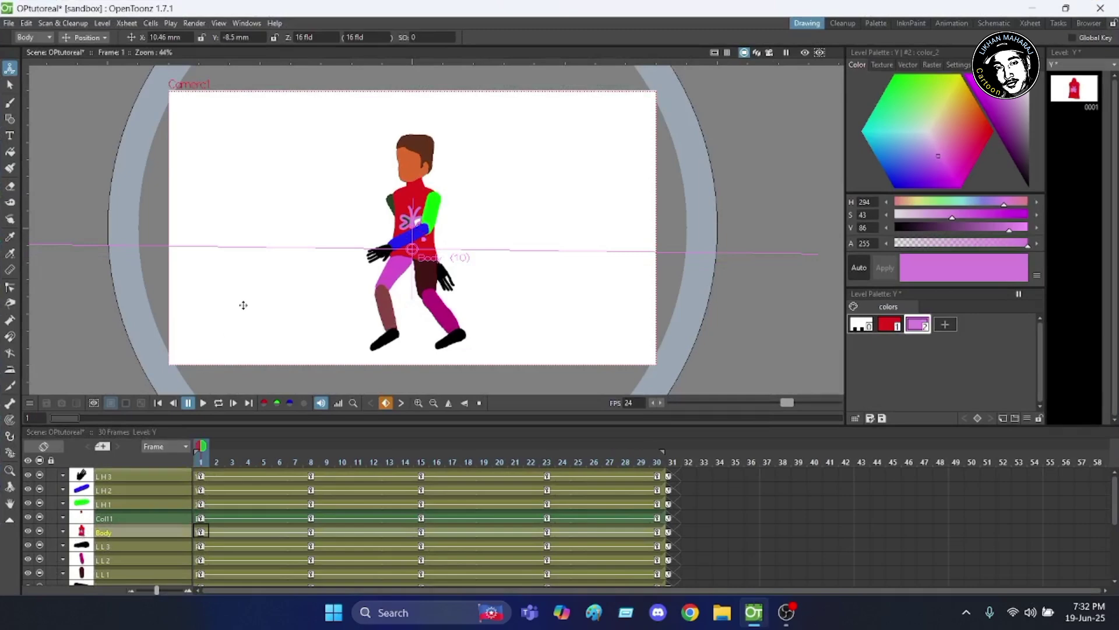
scroll(398, 232, up, 5)
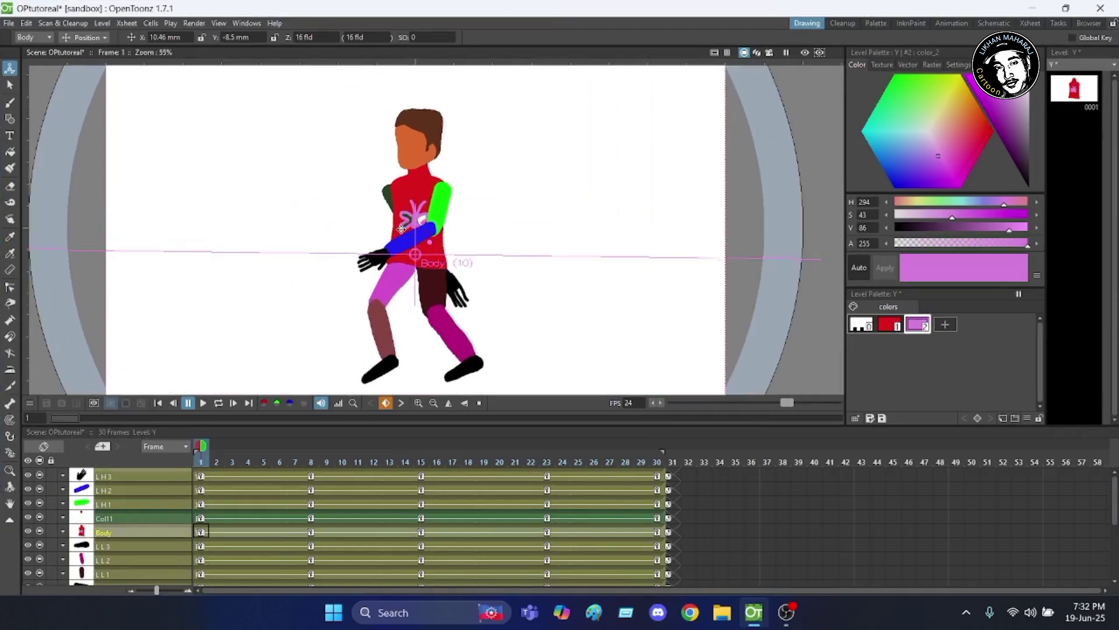
scroll(397, 232, up, 2)
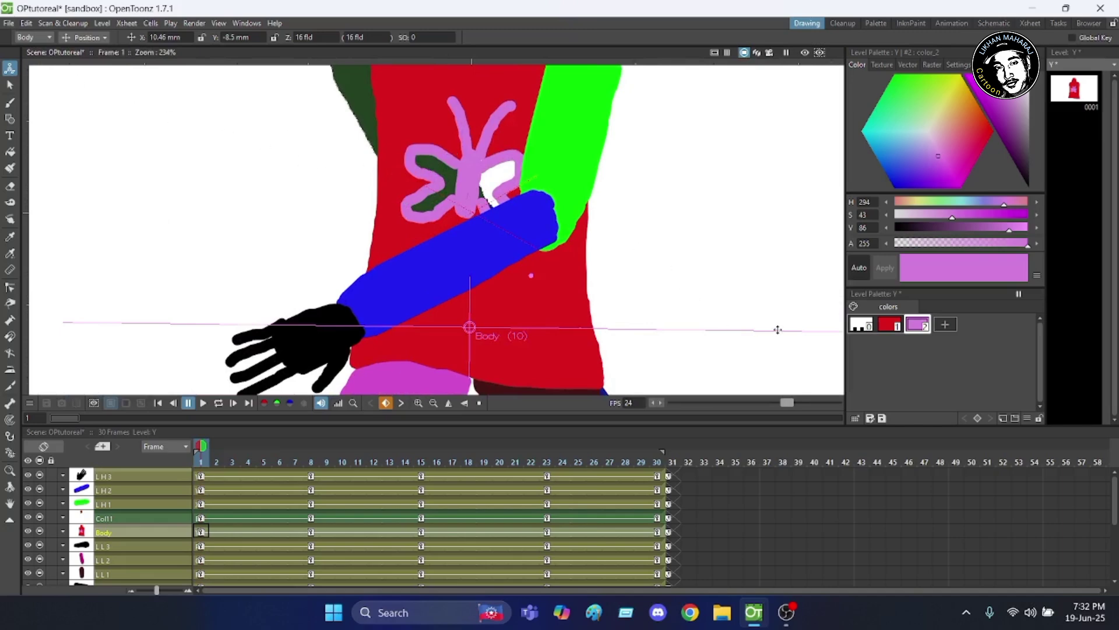
click(10, 152)
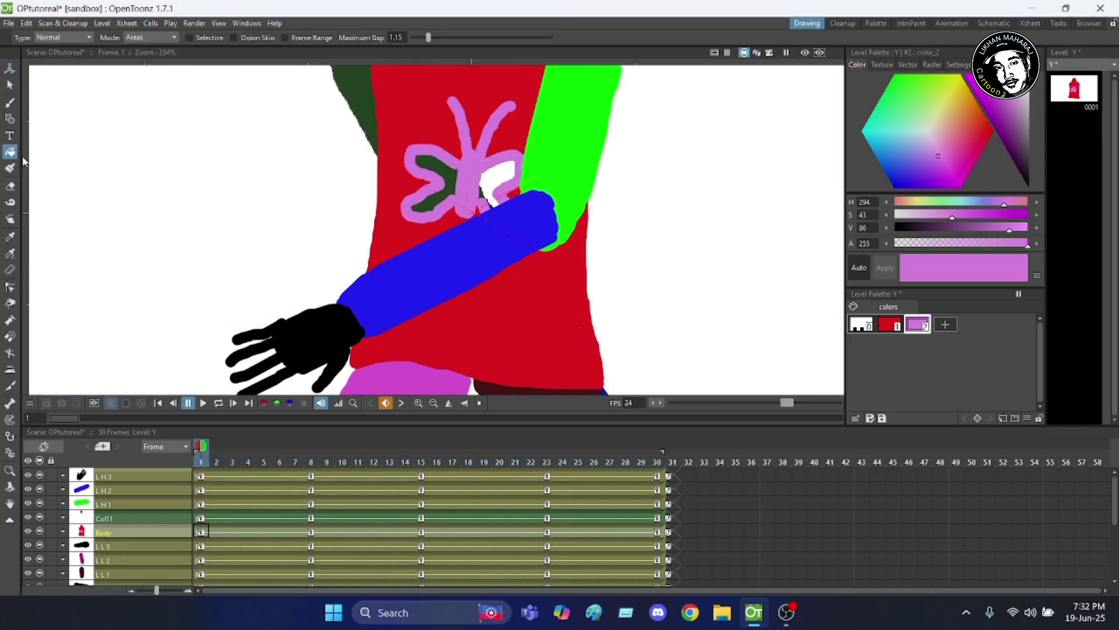
click(445, 174)
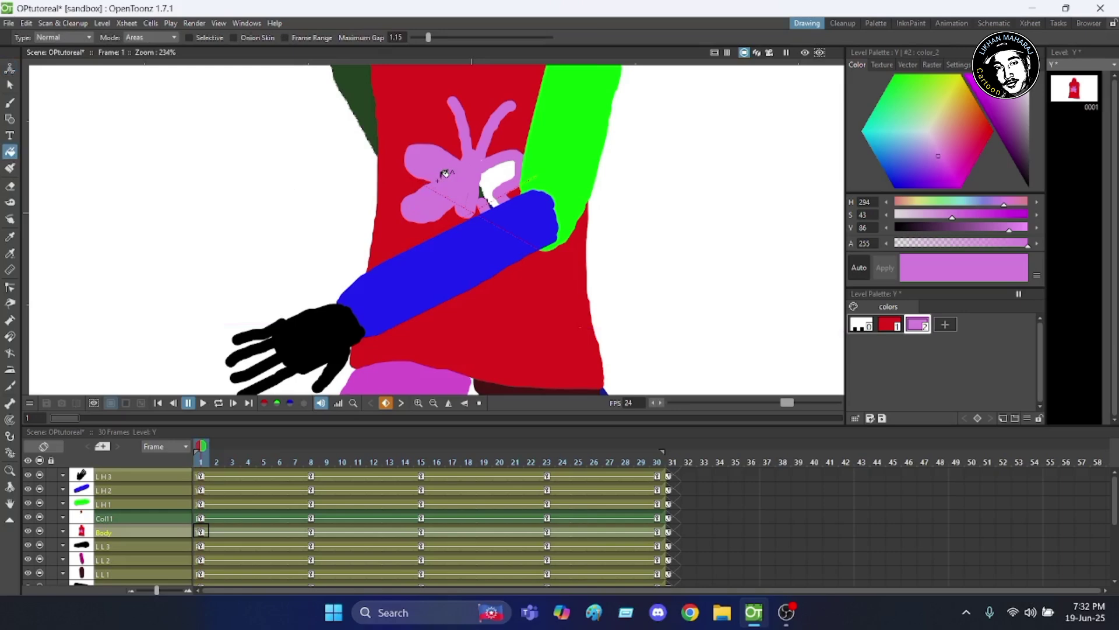
click(497, 175)
scroll(263, 184, down, 4)
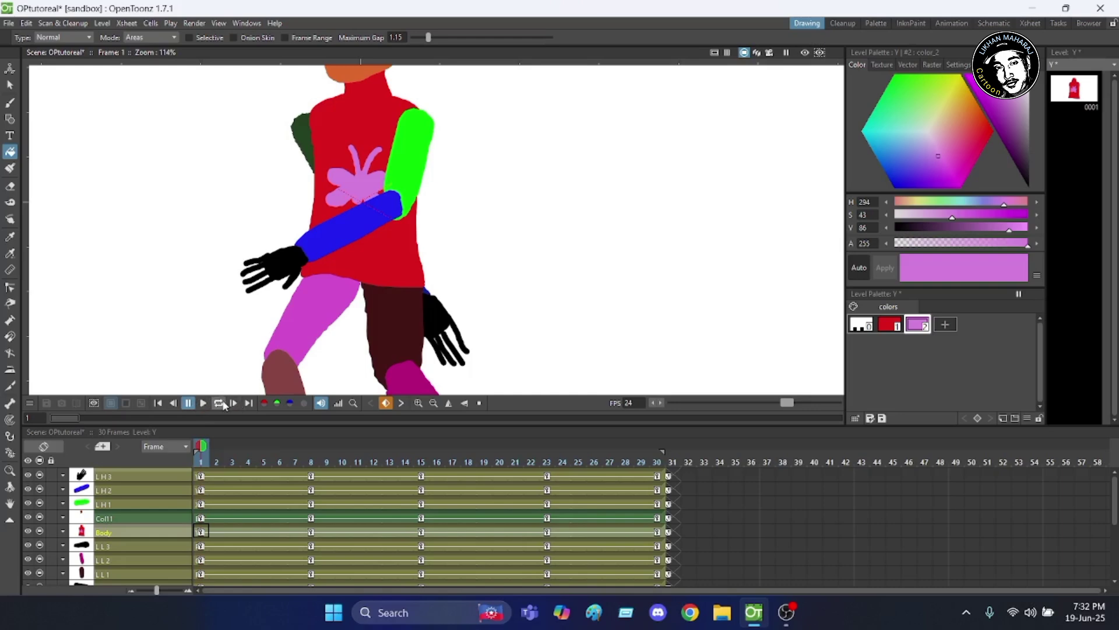
Play the walk in a loop to check the filled butterfly, and fast-render the scene to MP4 again.
scroll(310, 301, down, 5)
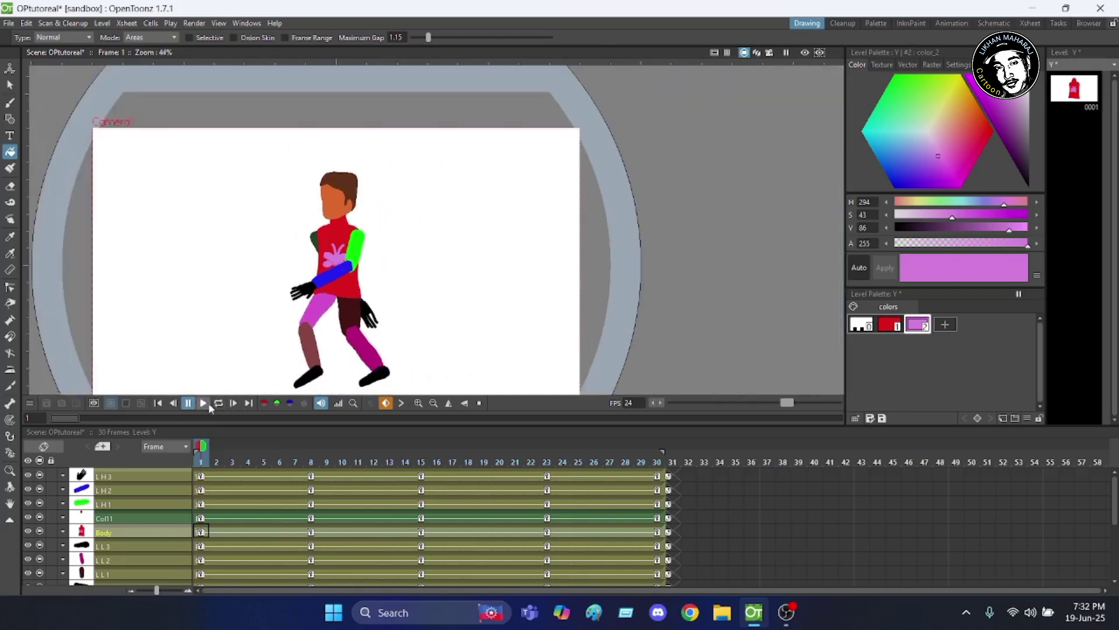
click(218, 402)
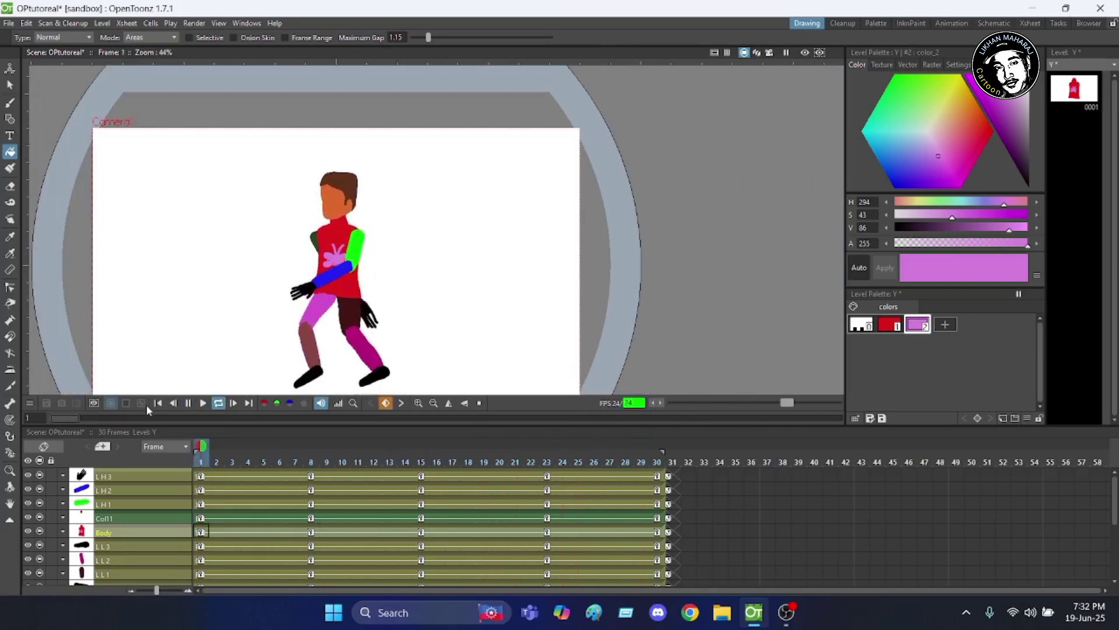
click(217, 404)
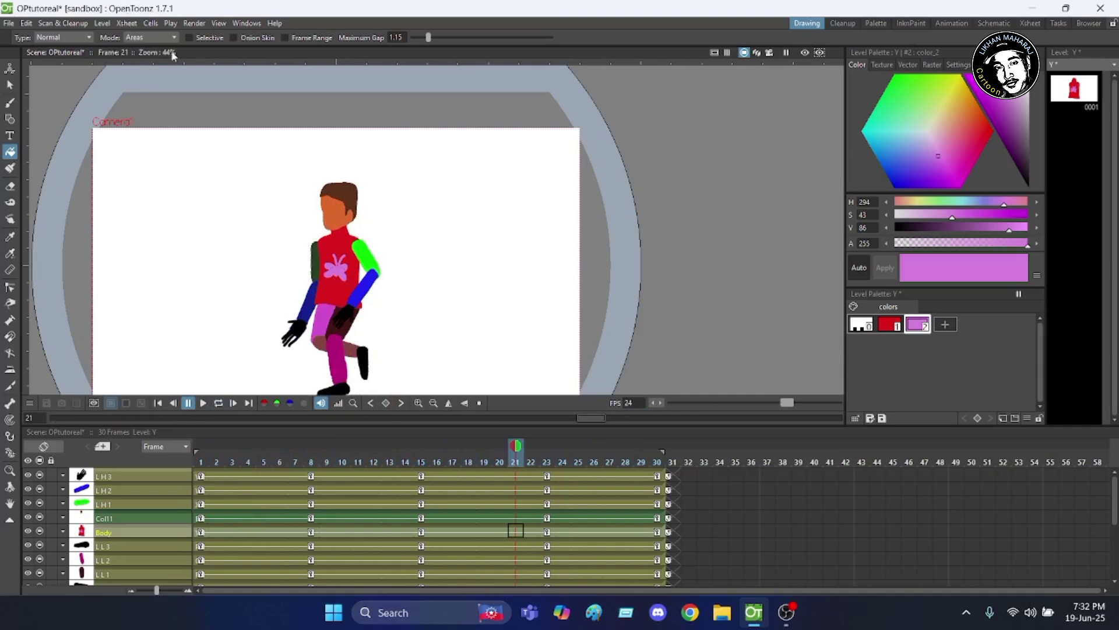
click(202, 26)
click(205, 109)
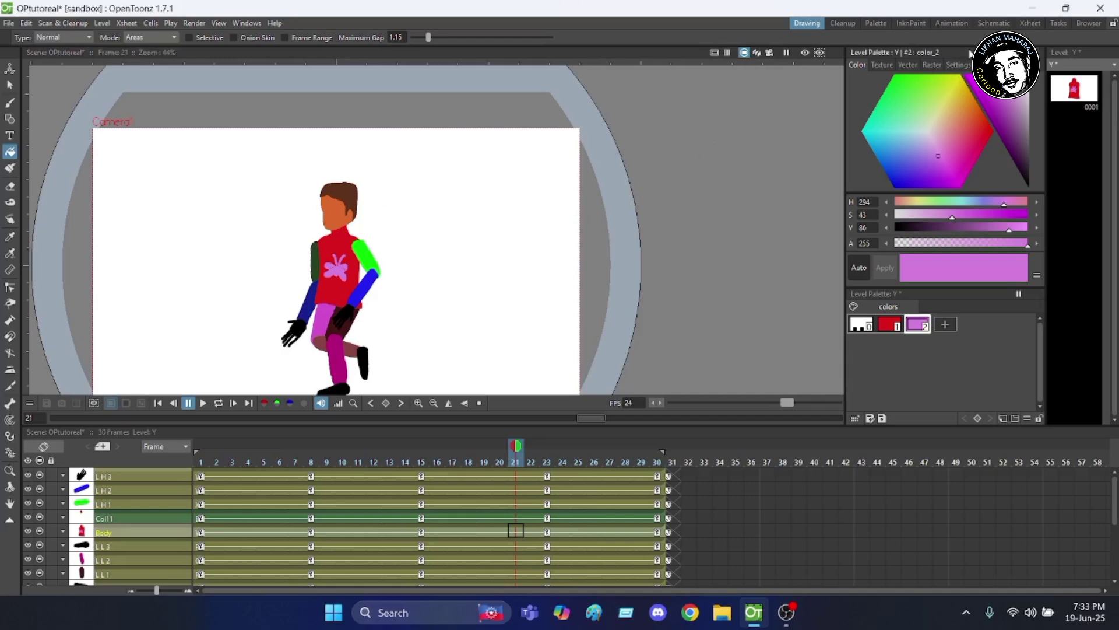
scroll(438, 165, down, 1)
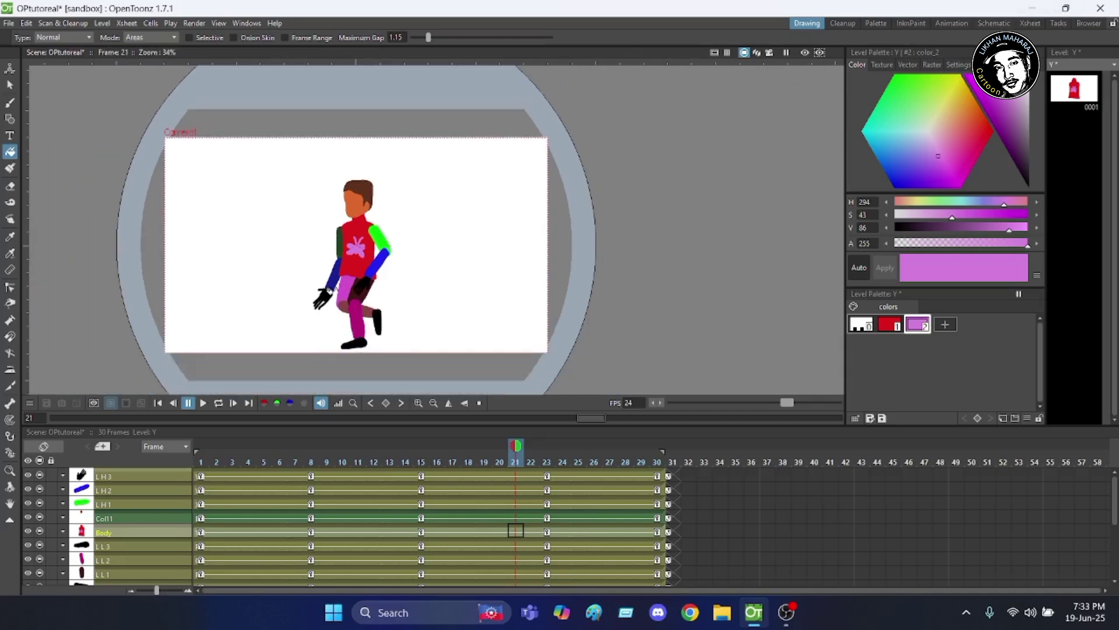
scroll(441, 150, up, 2)
scroll(448, 128, down, 1)
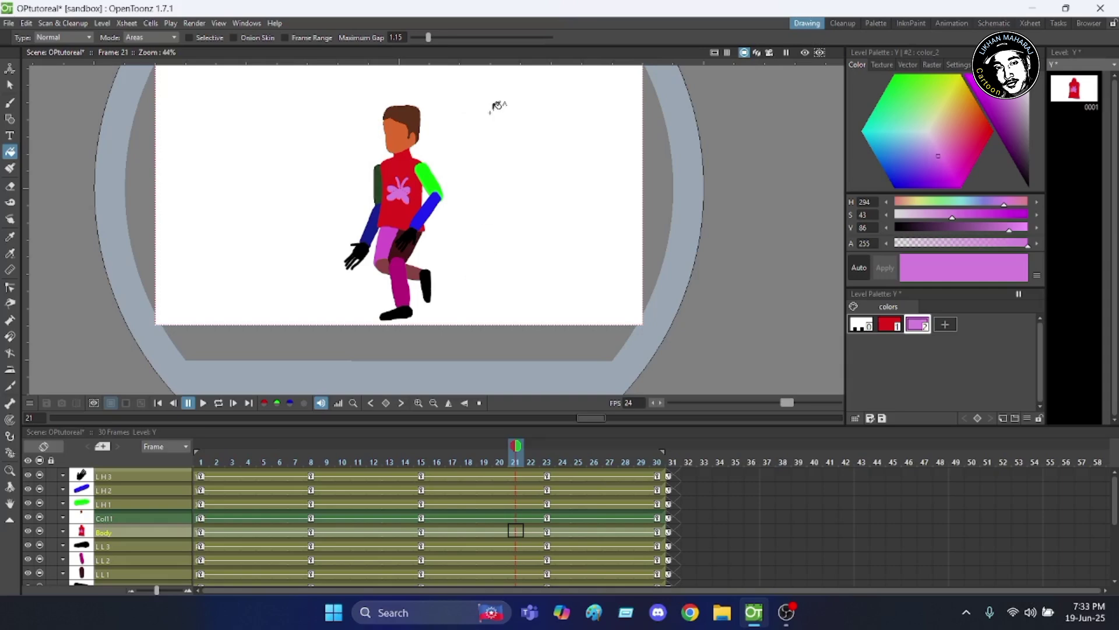
scroll(490, 111, up, 1)
scroll(489, 110, down, 1)
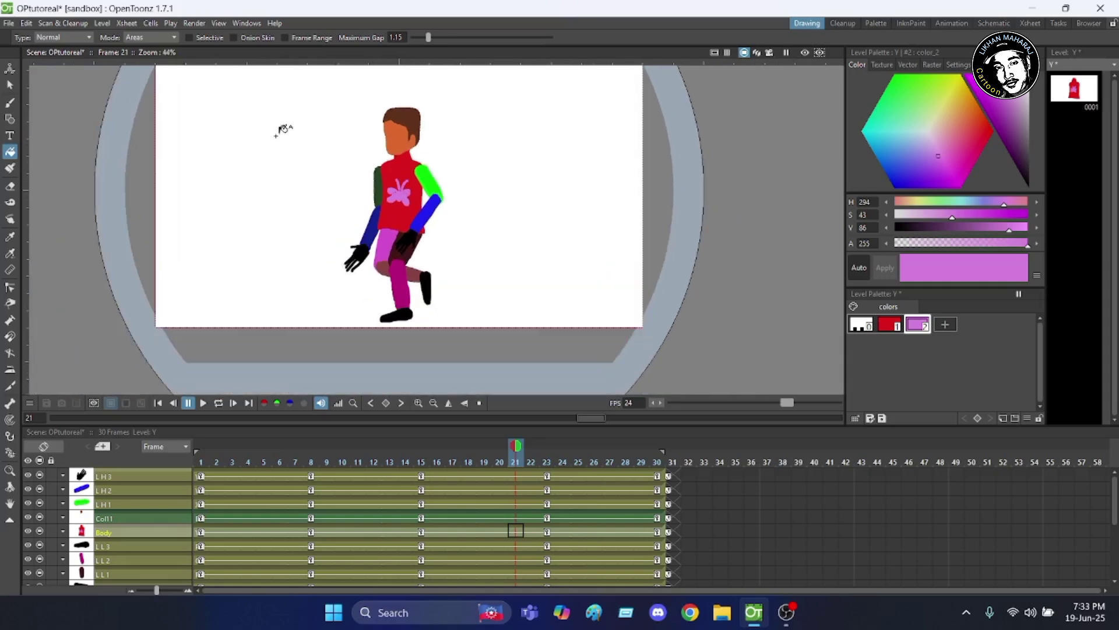
scroll(348, 105, up, 1)
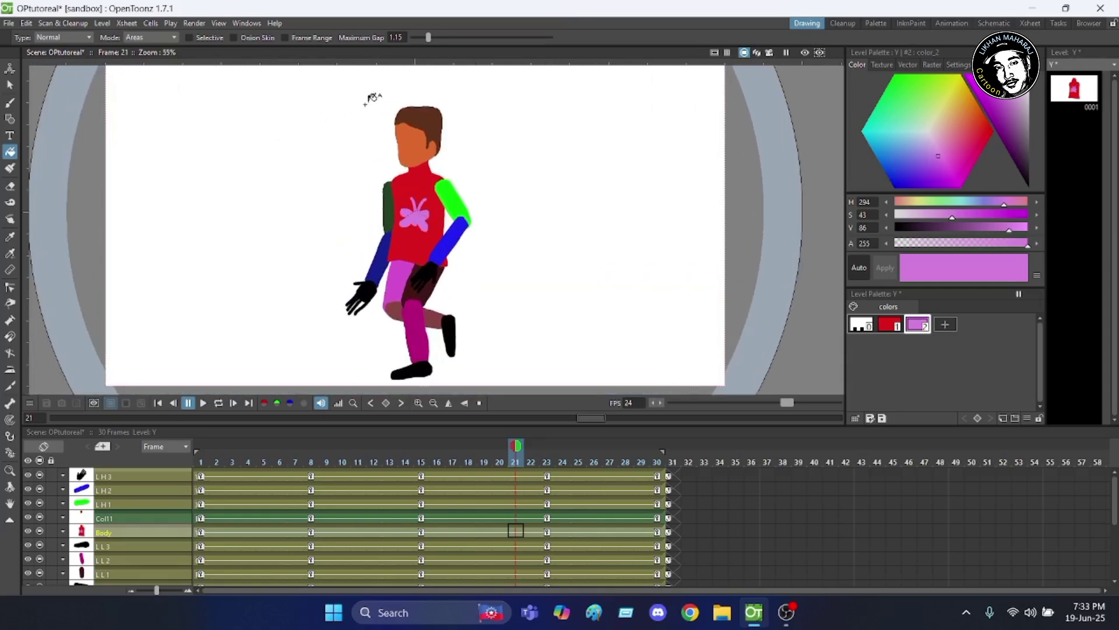
scroll(455, 113, down, 3)
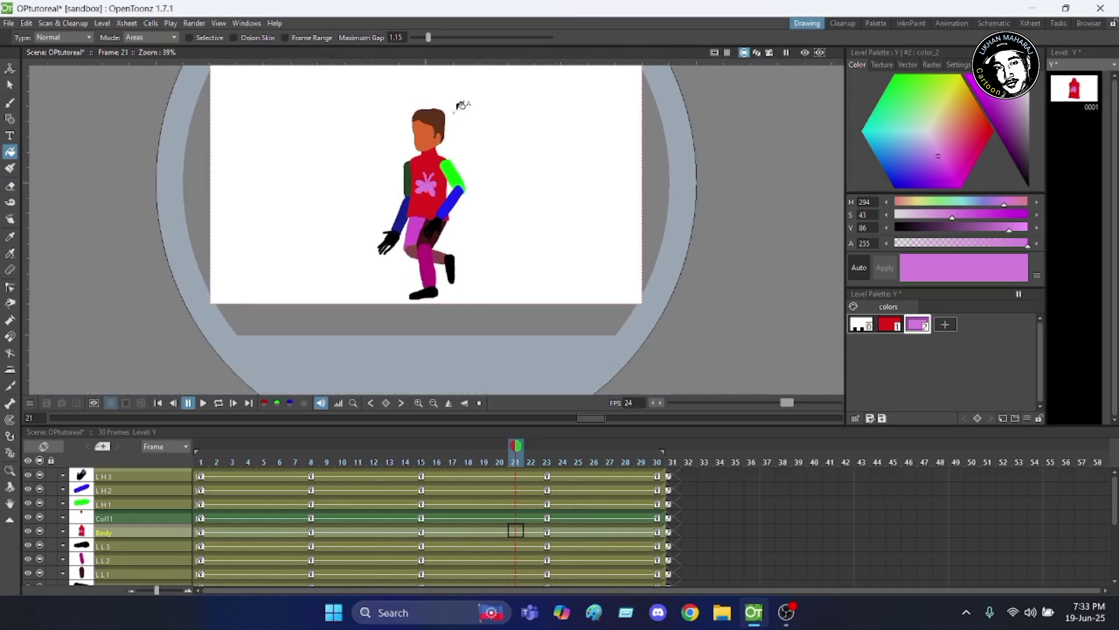
scroll(470, 99, up, 2)
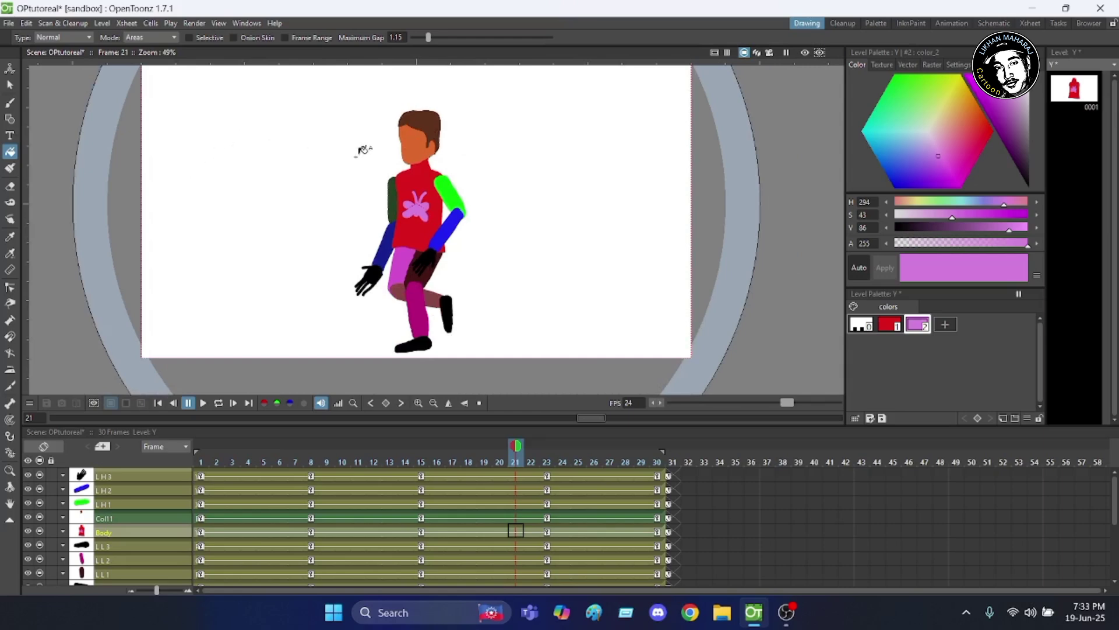
scroll(201, 148, up, 1)
scroll(315, 140, down, 1)
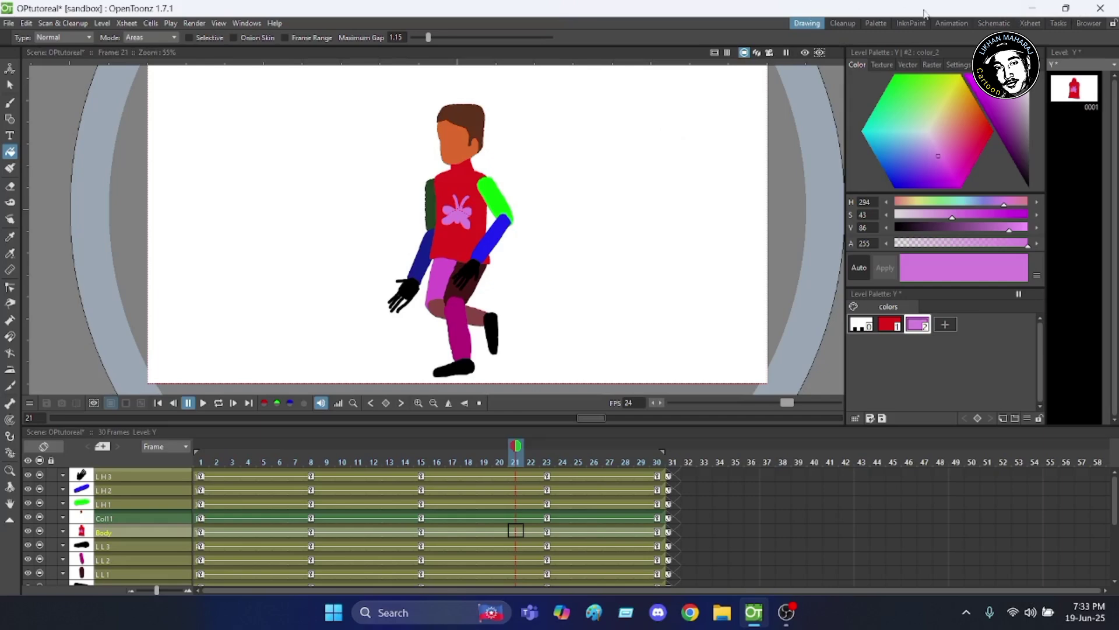
Play the newly rendered OPtutoreal.mp4 from the desktop in VLC to review the walk.
click(1033, 8)
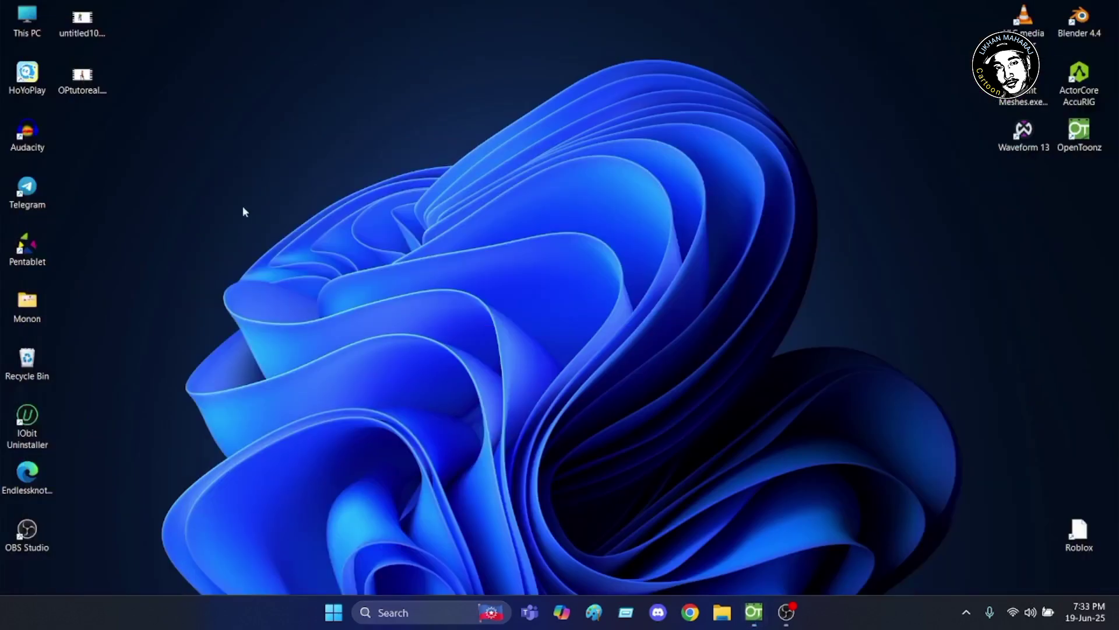
double_click(82, 82)
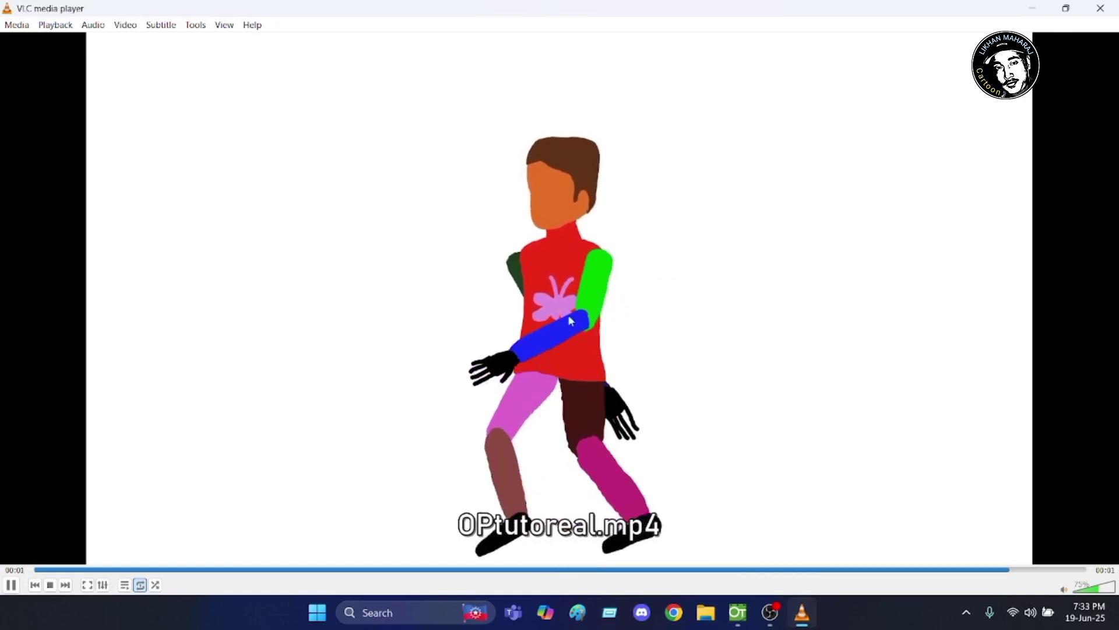